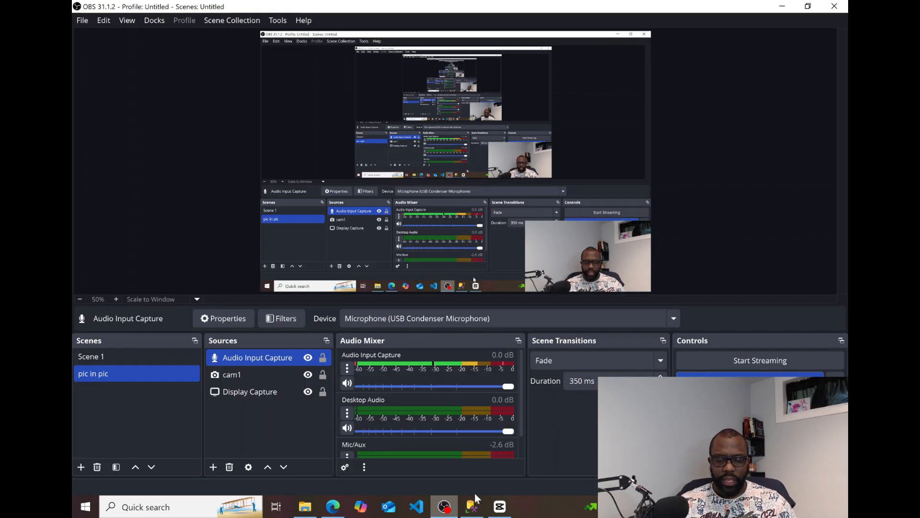
- Widen the script editor and collapse master's Stored Procedures and Programmability folders
{"action": "left_click", "coordinate": [472, 508]}
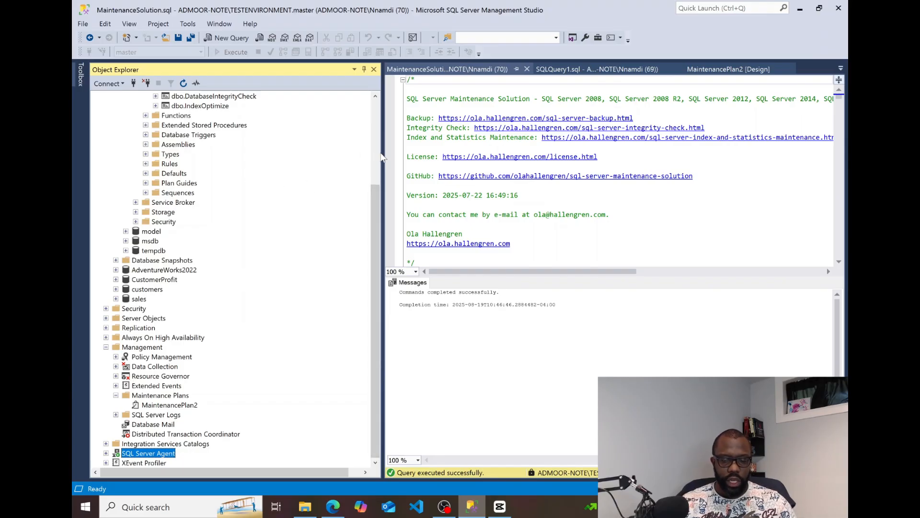
{"action": "left_click_drag", "start_coordinate": [382, 153], "coordinate": [298, 153]}
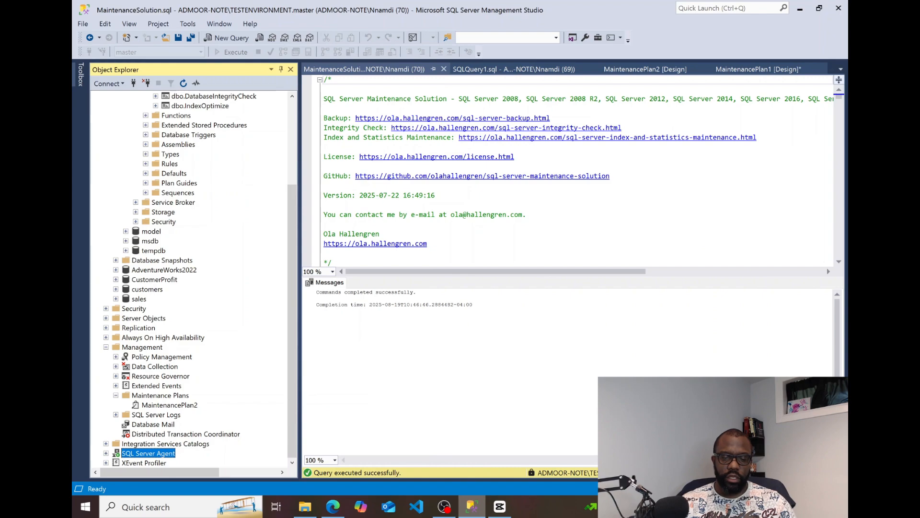
{"action": "scroll", "coordinate": [294, 131], "scroll_direction": "up", "scroll_amount": 2}
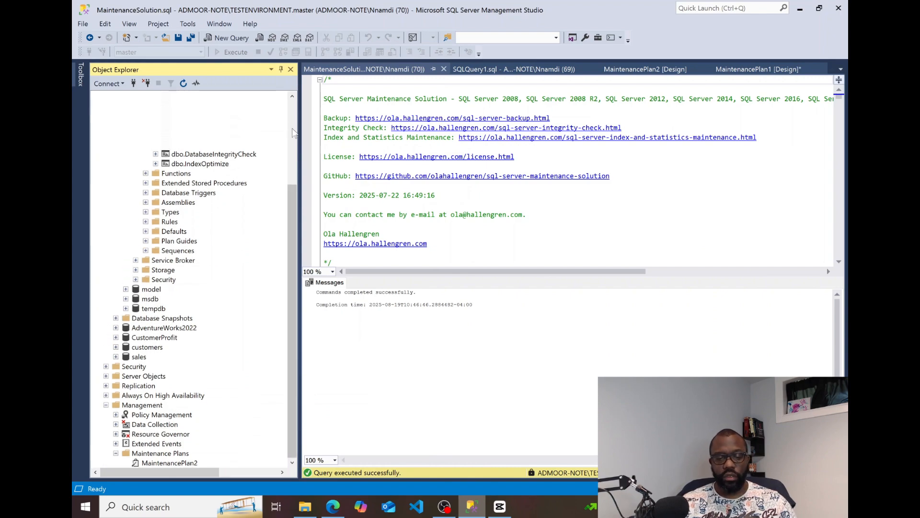
{"action": "scroll", "coordinate": [292, 128], "scroll_direction": "up", "scroll_amount": 2}
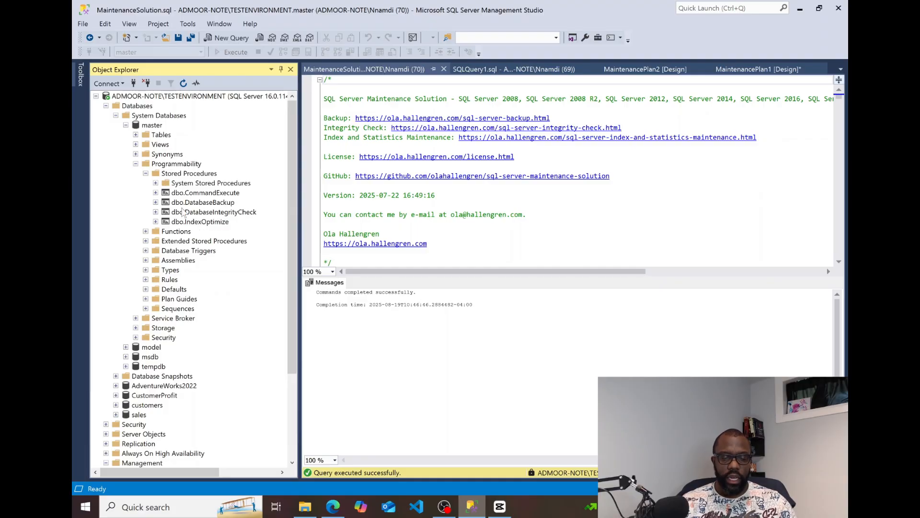
{"action": "left_click", "coordinate": [145, 174]}
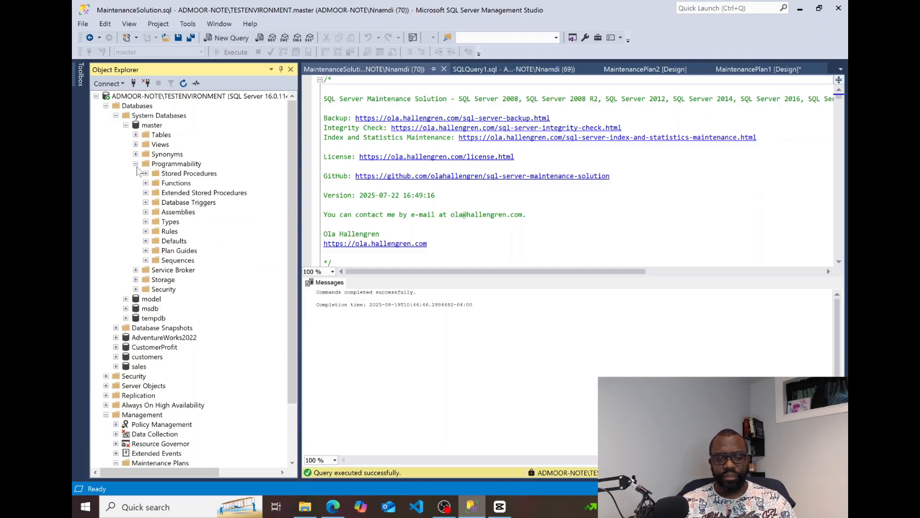
{"action": "left_click", "coordinate": [136, 164]}
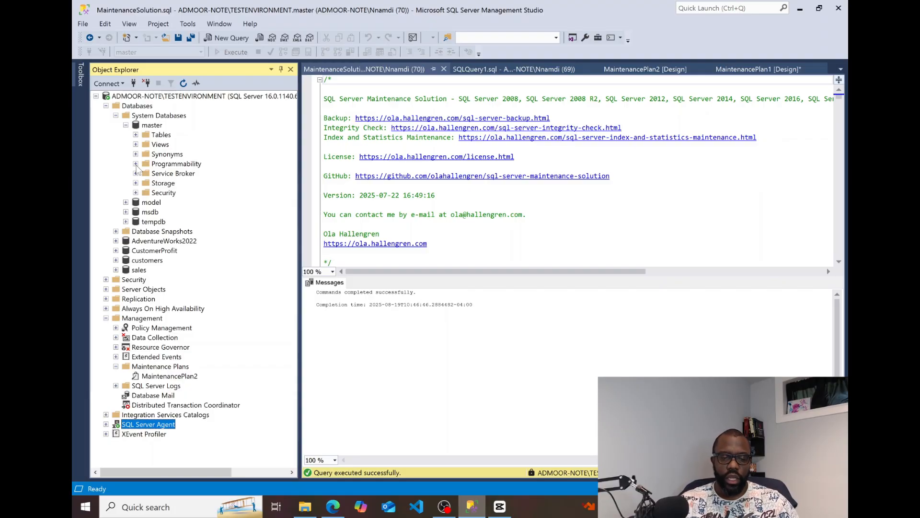
- Collapse master and System Databases, then bring up the Database Mail context menu under Management
{"action": "left_click", "coordinate": [126, 125]}
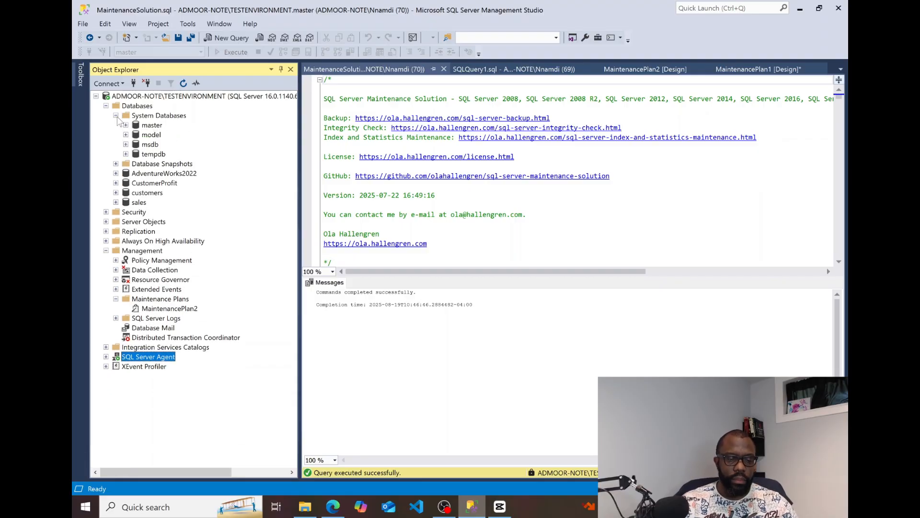
{"action": "left_click", "coordinate": [116, 116]}
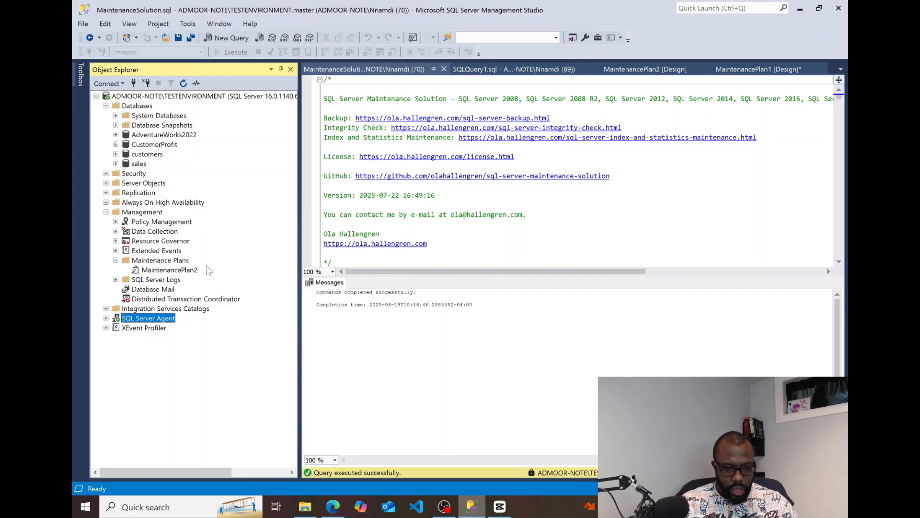
{"action": "left_click", "coordinate": [106, 212]}
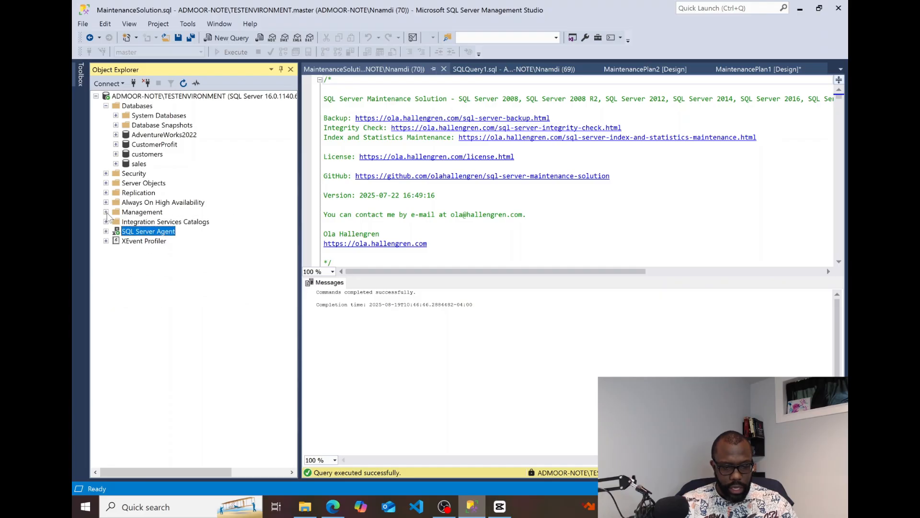
{"action": "left_click", "coordinate": [140, 212]}
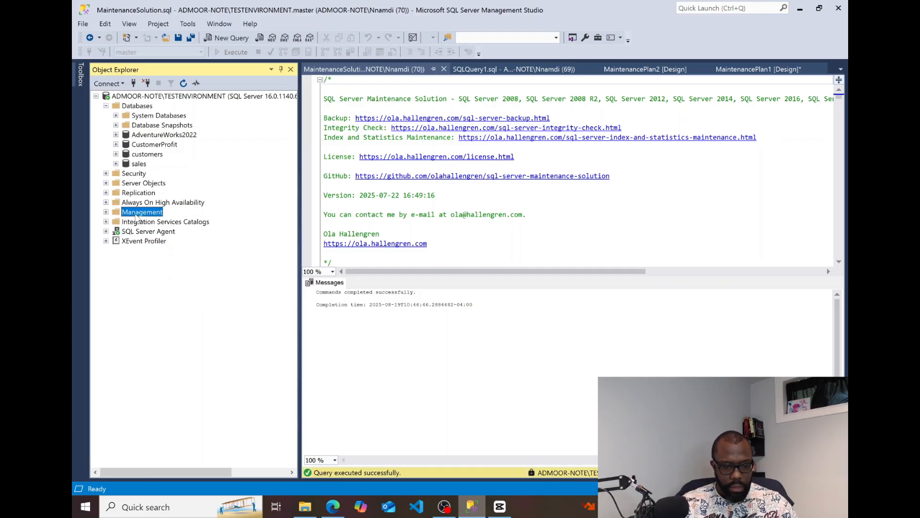
{"action": "left_click", "coordinate": [106, 212]}
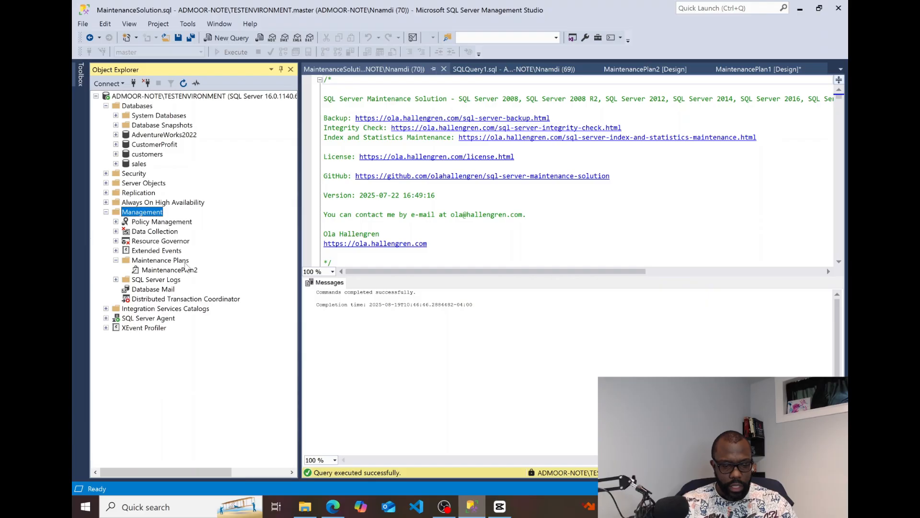
{"action": "left_click", "coordinate": [148, 290]}
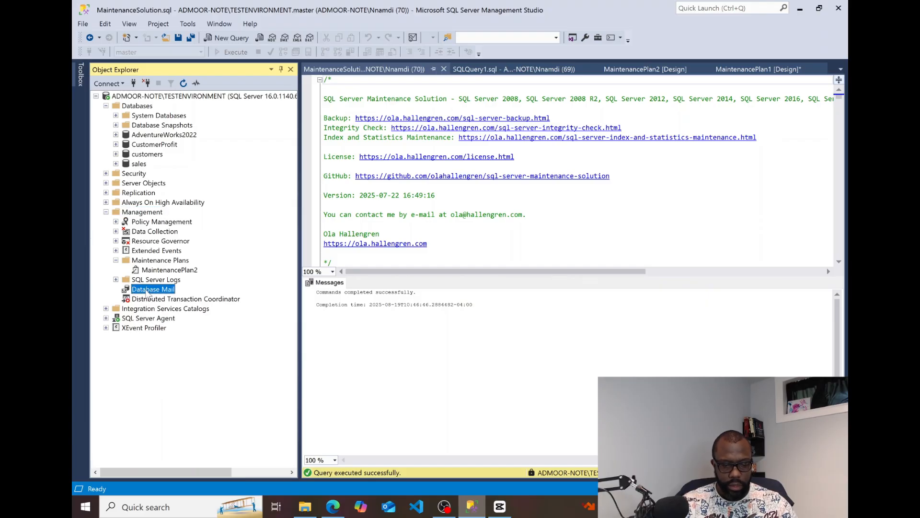
{"action": "right_click", "coordinate": [148, 290]}
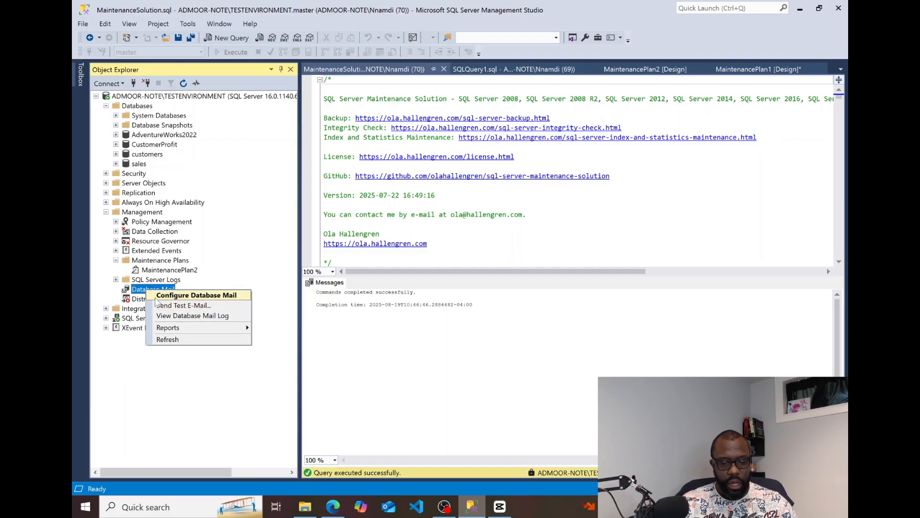
- Launch Configure Database Mail, maximize the wizard and move past the Welcome page
{"action": "left_click", "coordinate": [206, 295]}
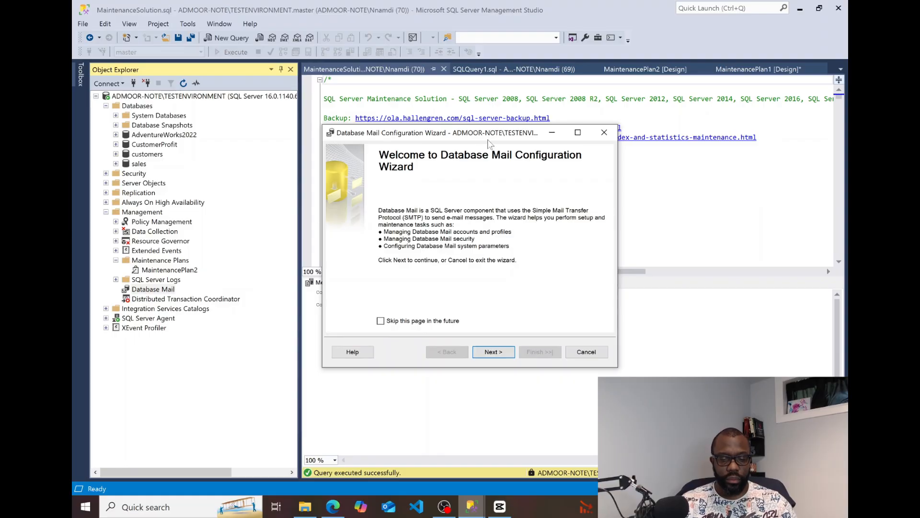
{"action": "left_click", "coordinate": [578, 134]}
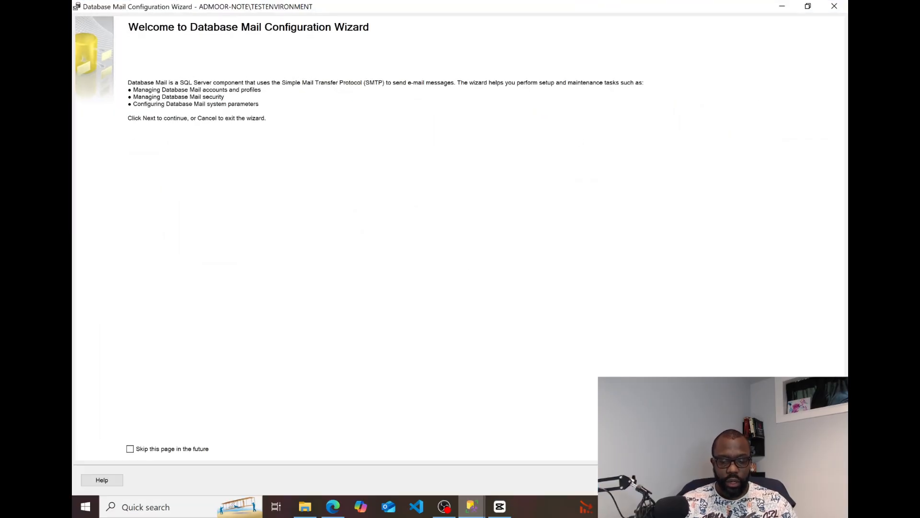
{"action": "key", "text": "Return"}
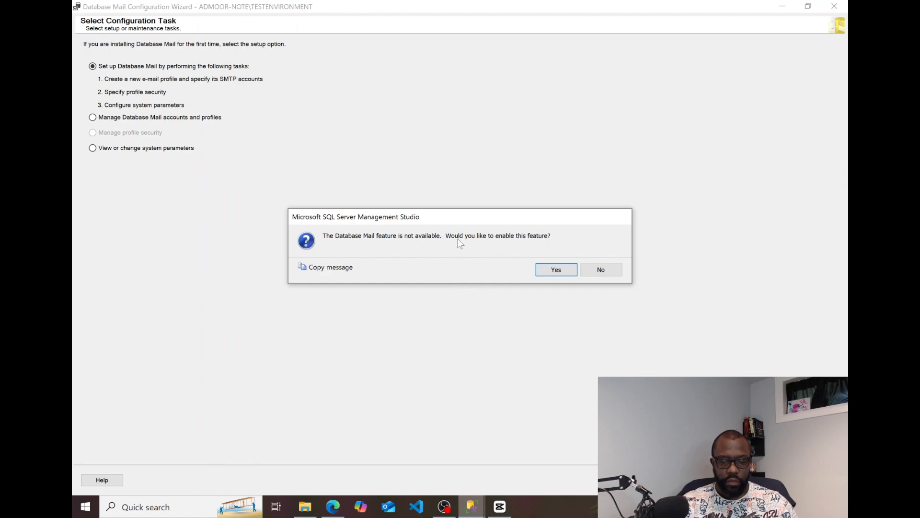
- Enable Database Mail and enter 'Prod Alertd' as both profile name and description
{"action": "left_click", "coordinate": [554, 272]}
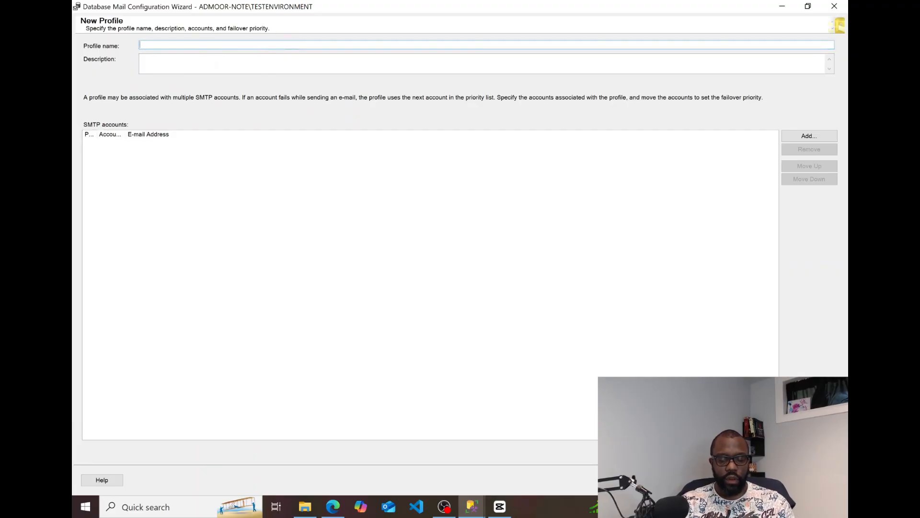
{"action": "type", "text": "Prod"}
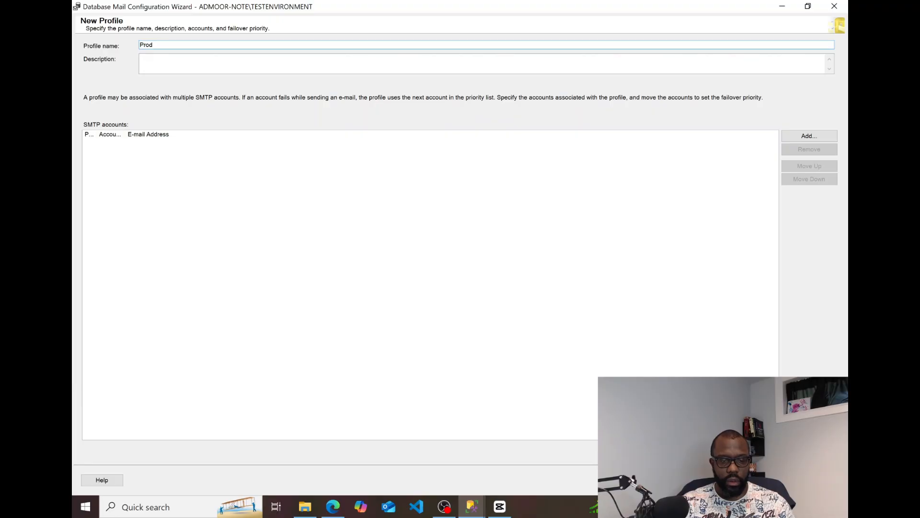
{"action": "type", "text": " Alertd"}
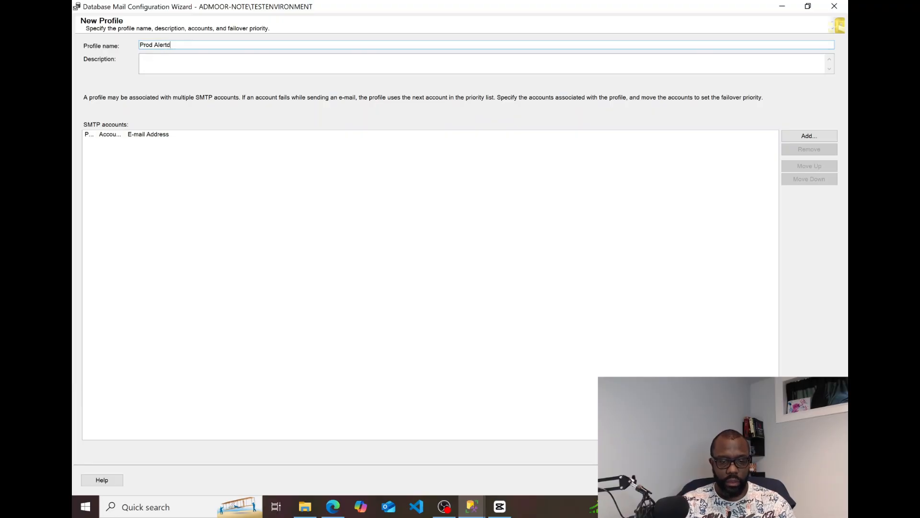
{"action": "key", "text": "ctrl+a"}
{"action": "key", "text": "ctrl+c"}
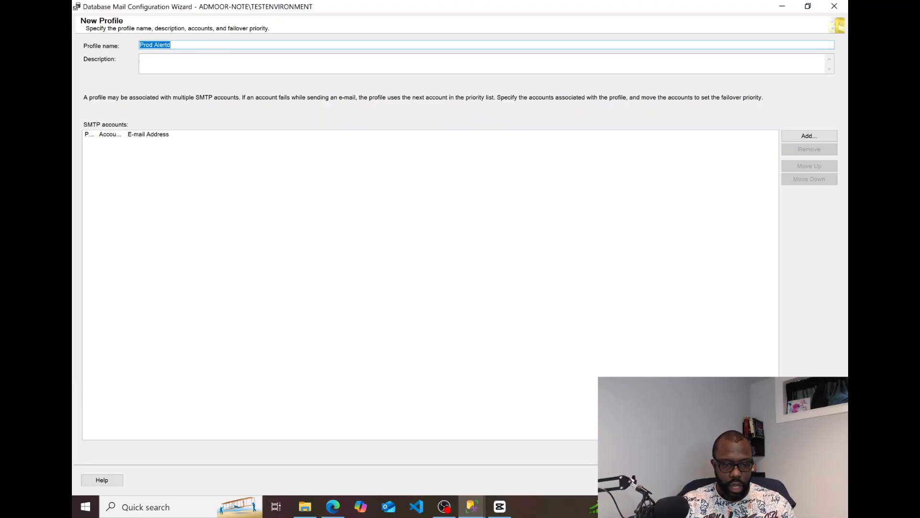
{"action": "key", "text": "Tab"}
{"action": "key", "text": "ctrl+v"}
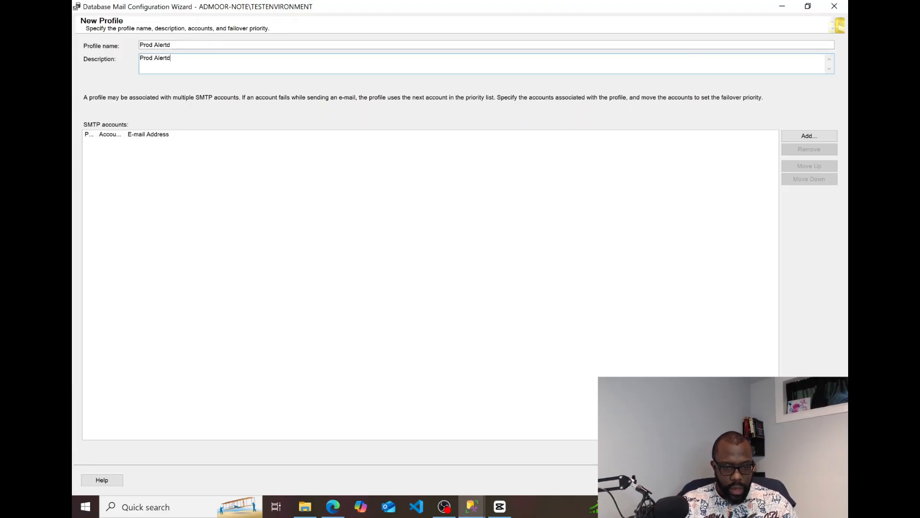
- Correct the profile name and description to 'Prod Alerts'
{"action": "left_click", "coordinate": [215, 44]}
{"action": "key", "text": "BackSpace"}
{"action": "type", "text": "s"}
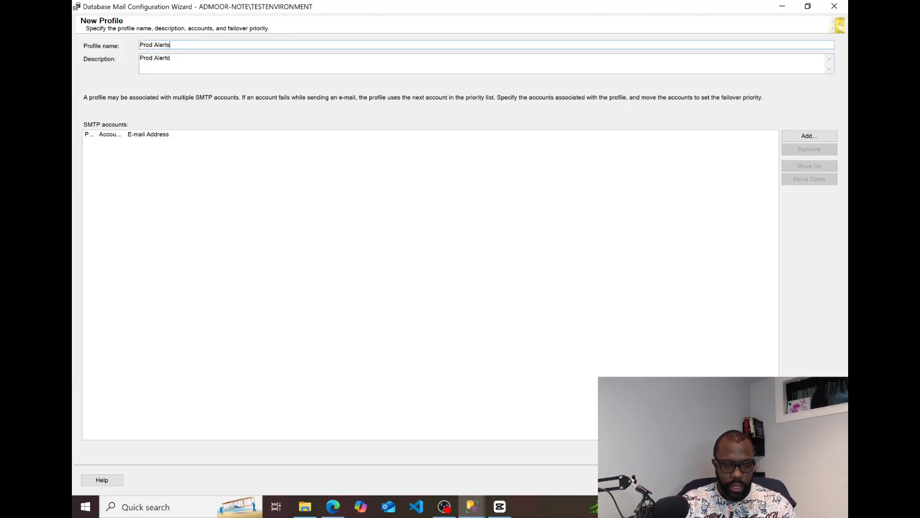
{"action": "left_click", "coordinate": [211, 59]}
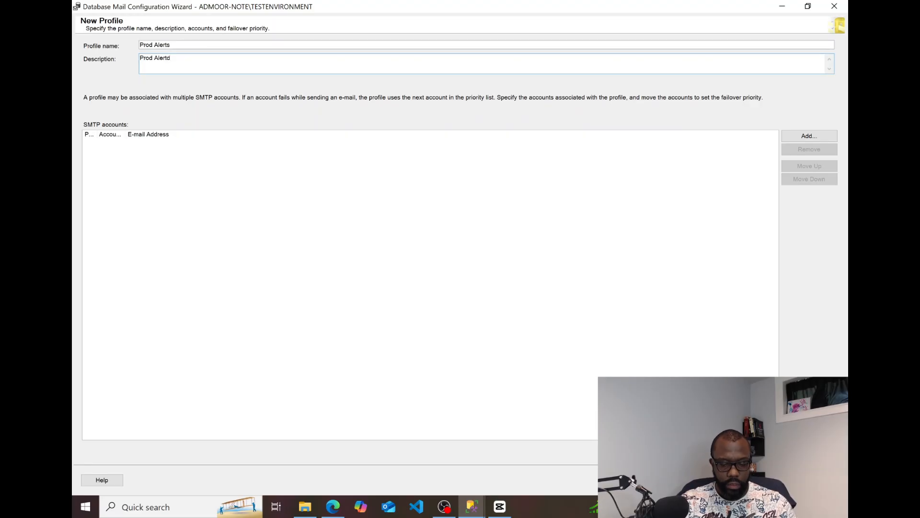
{"action": "key", "text": "BackSpace"}
{"action": "type", "text": "s"}
{"action": "key", "text": "ctrl+a"}
{"action": "key", "text": "ctrl+c"}
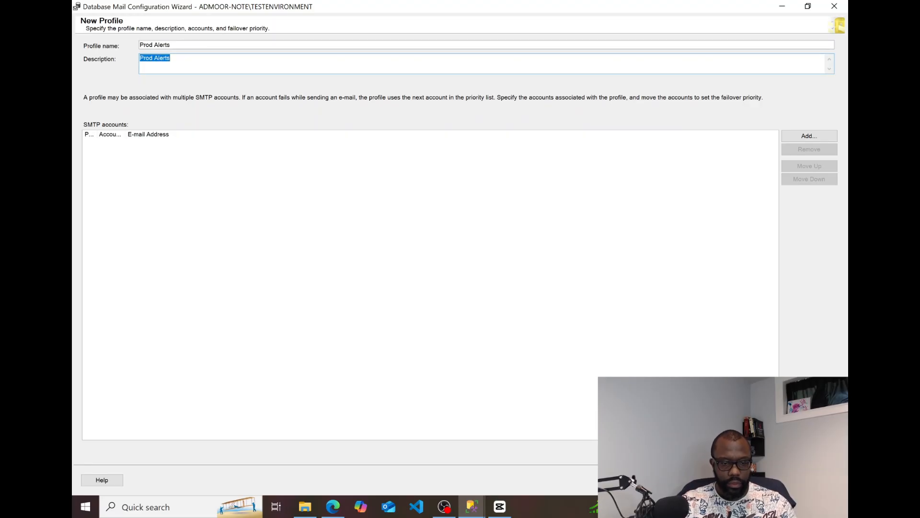
{"action": "left_click", "coordinate": [221, 188]}
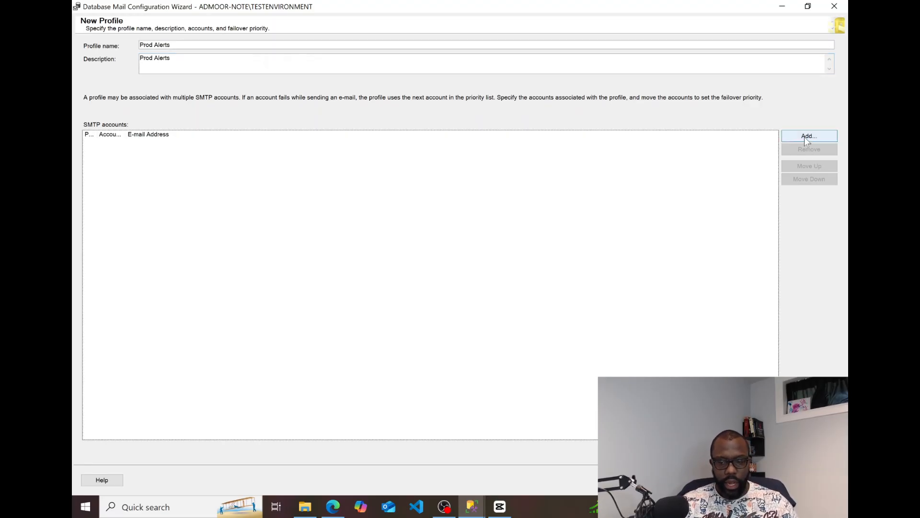
- Start a new SMTP account named Prod Alerts with the sender e-mail, display name DBA and matching reply address
{"action": "left_click", "coordinate": [804, 137]}
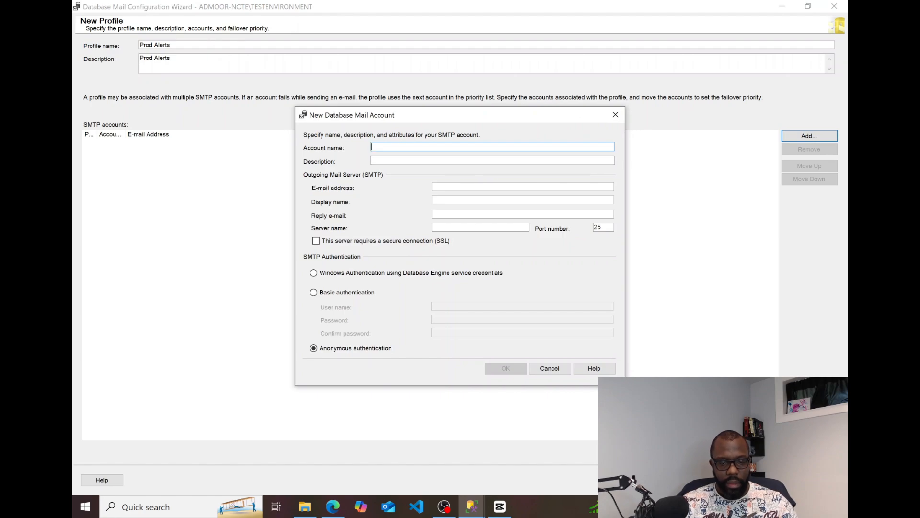
{"action": "key", "text": "ctrl+v"}
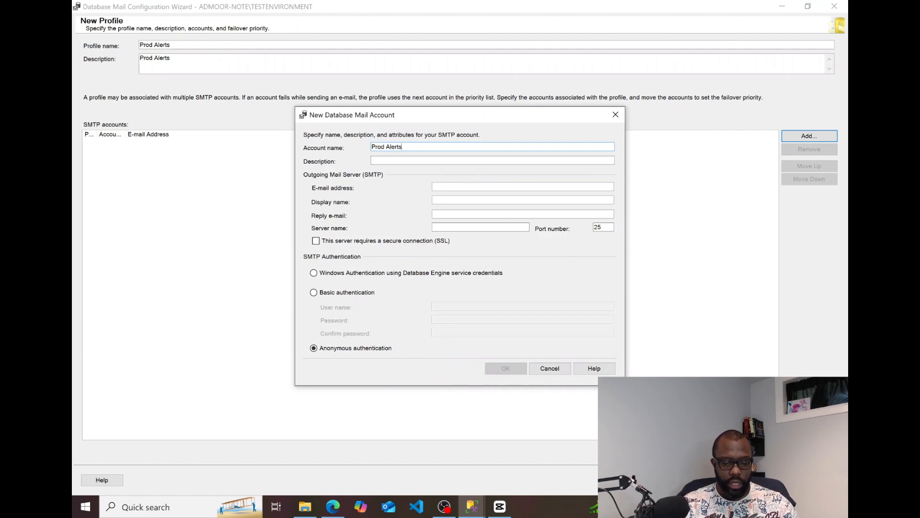
{"action": "key", "text": "ctrl+v"}
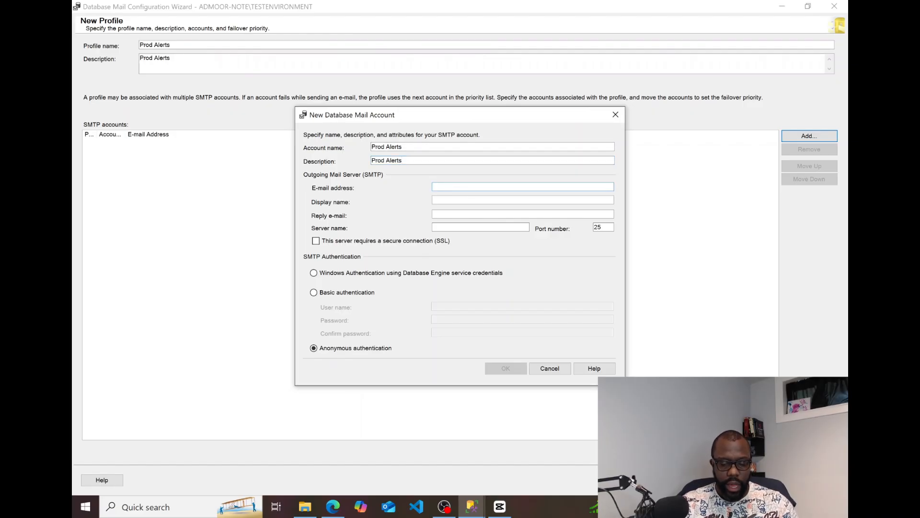
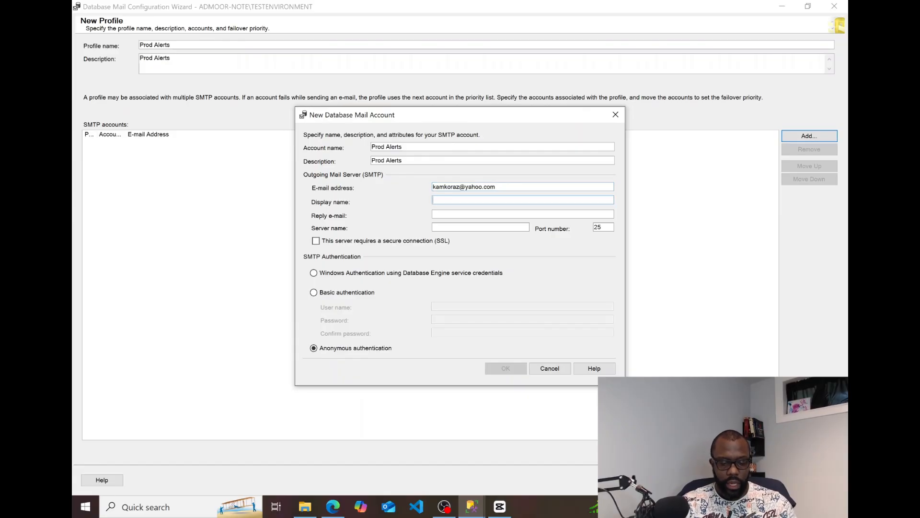
{"action": "type", "text": "DBA"}
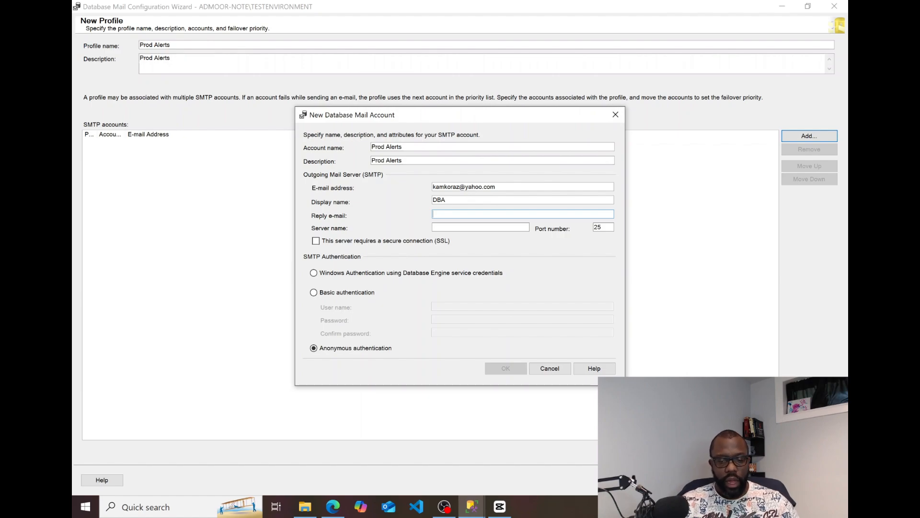
{"action": "key", "text": "shift+Tab"}
{"action": "key", "text": "shift+Tab"}
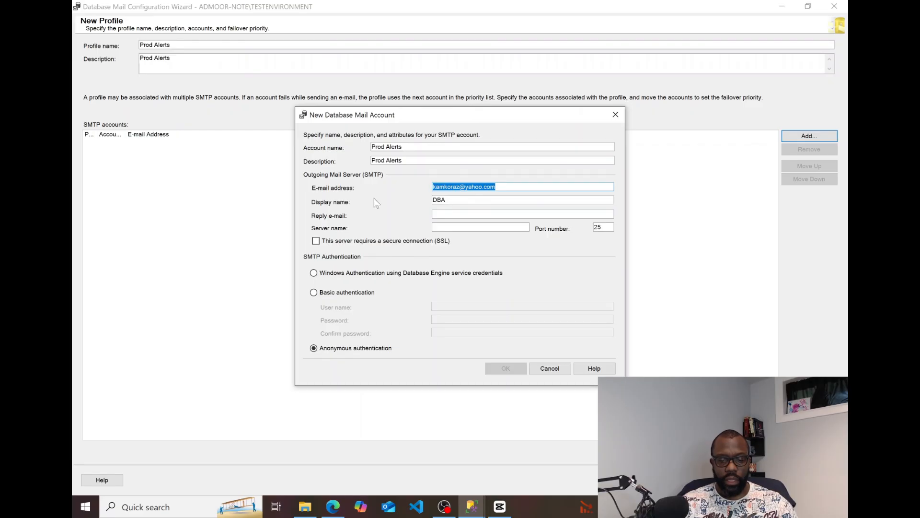
{"action": "key", "text": "ctrl+c"}
{"action": "key", "text": "Tab"}
{"action": "key", "text": "Tab"}
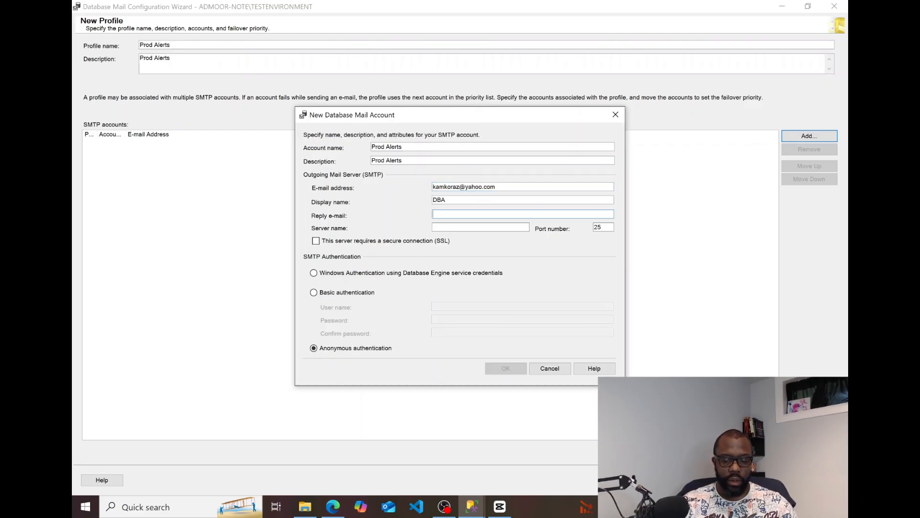
{"action": "key", "text": "ctrl+v"}
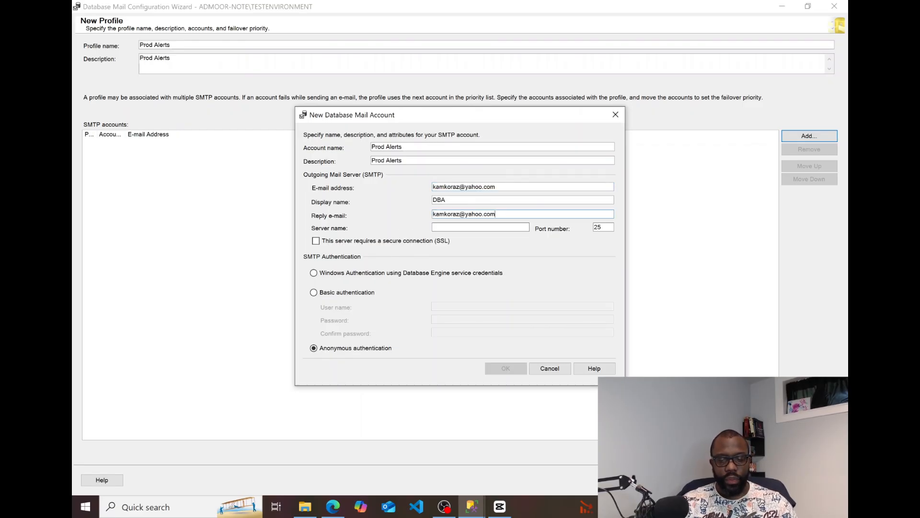
- Set port 25 and Windows Authentication, then cancel the account without saving
{"action": "left_click", "coordinate": [476, 226]}
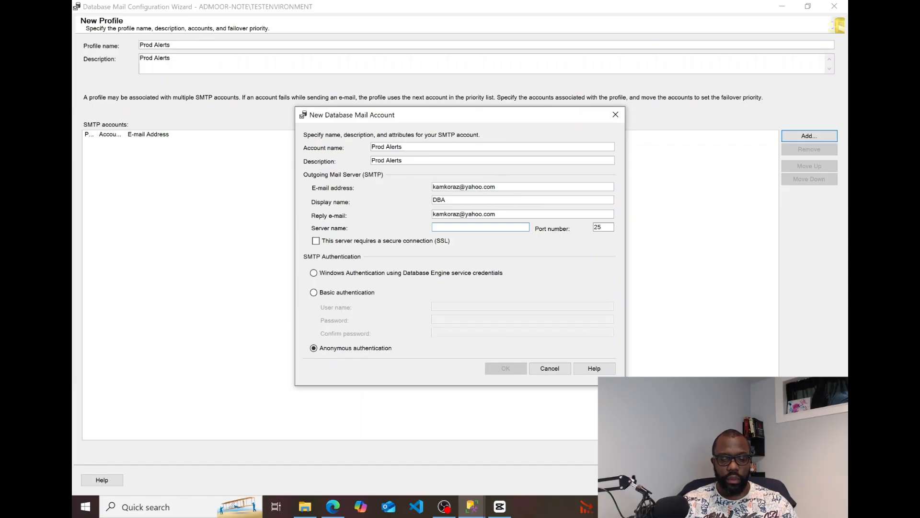
{"action": "left_click_drag", "start_coordinate": [604, 227], "coordinate": [575, 229]}
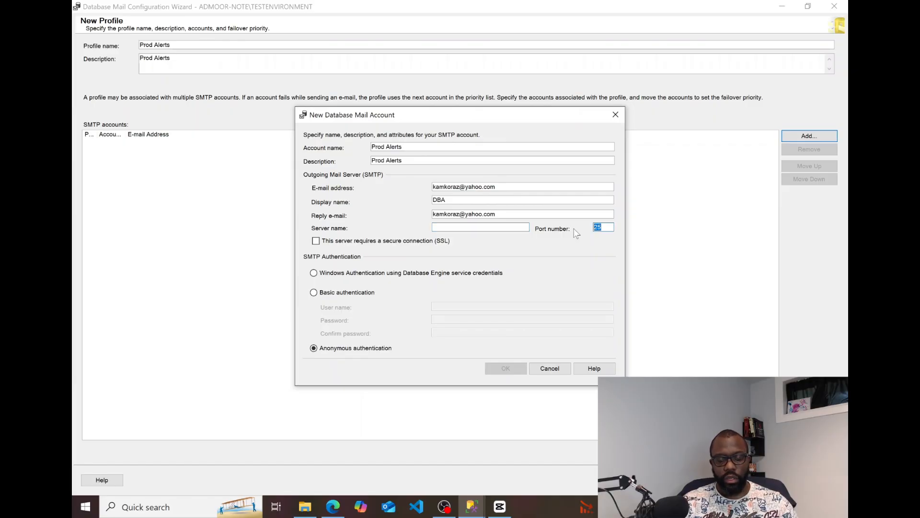
{"action": "type", "text": "25"}
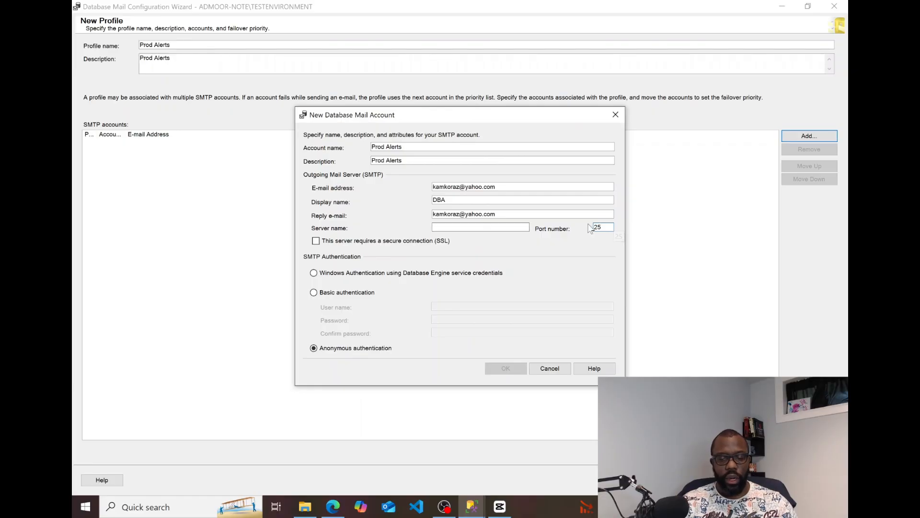
{"action": "left_click", "coordinate": [479, 227]}
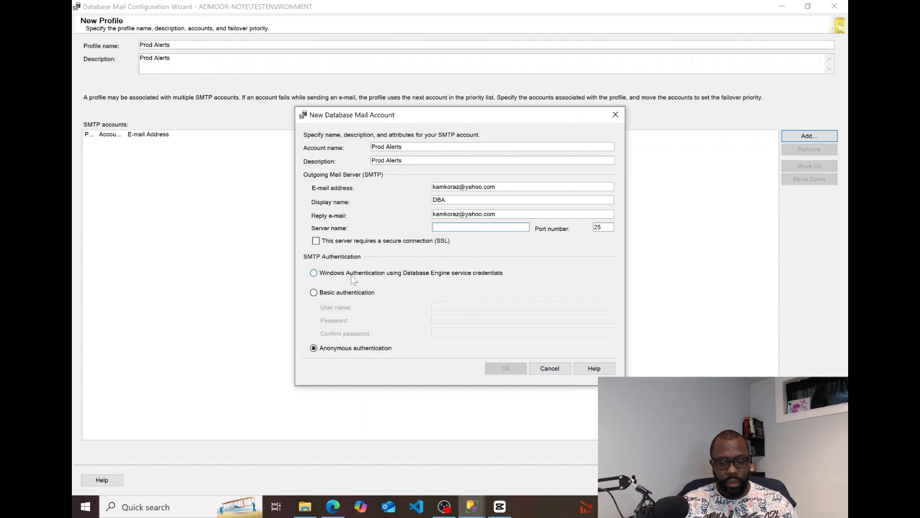
{"action": "left_click", "coordinate": [326, 275]}
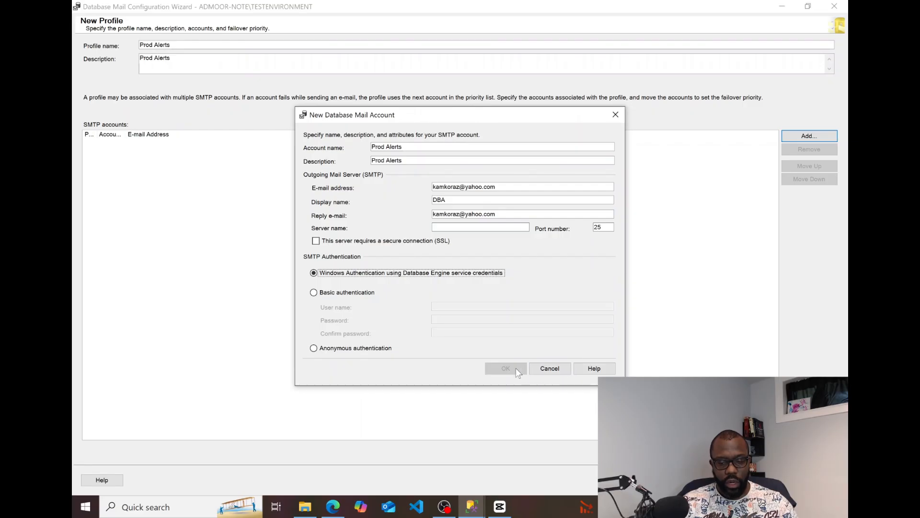
{"action": "left_click", "coordinate": [458, 227]}
{"action": "type", "text": "h"}
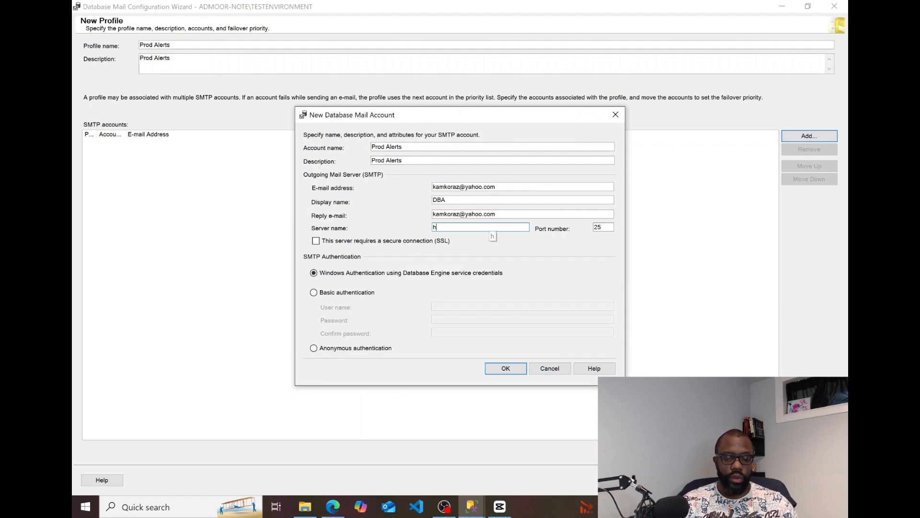
{"action": "double_click", "coordinate": [468, 230]}
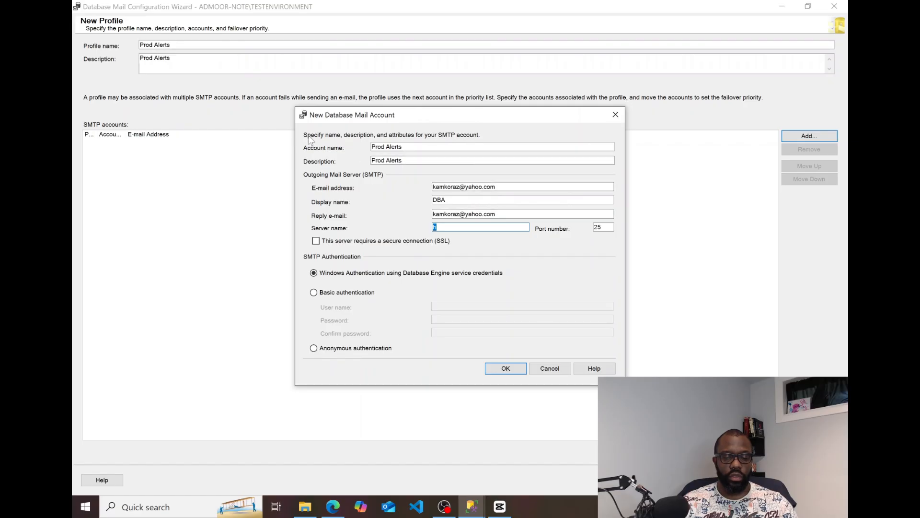
{"action": "left_click", "coordinate": [549, 369]}
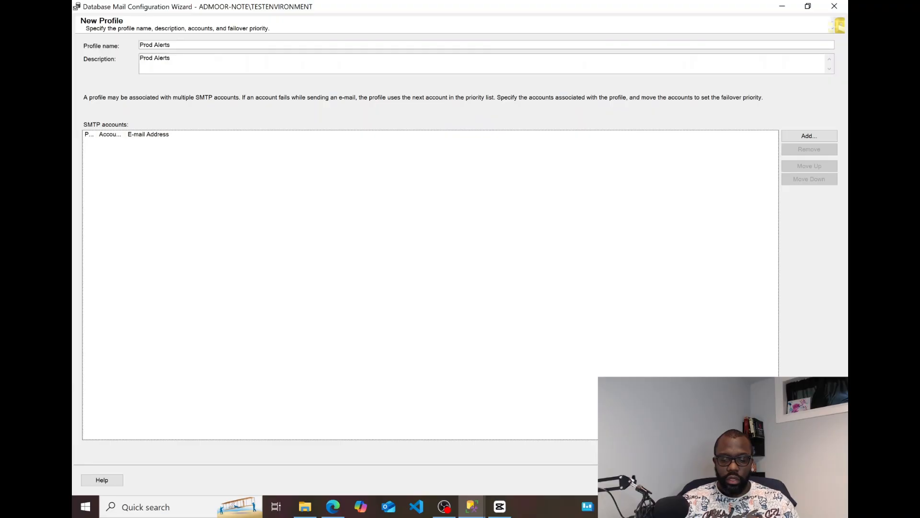
- Close the wizard and attempt Send Test E-Mail, which reports no mail profiles exist
{"action": "left_click", "coordinate": [817, 480]}
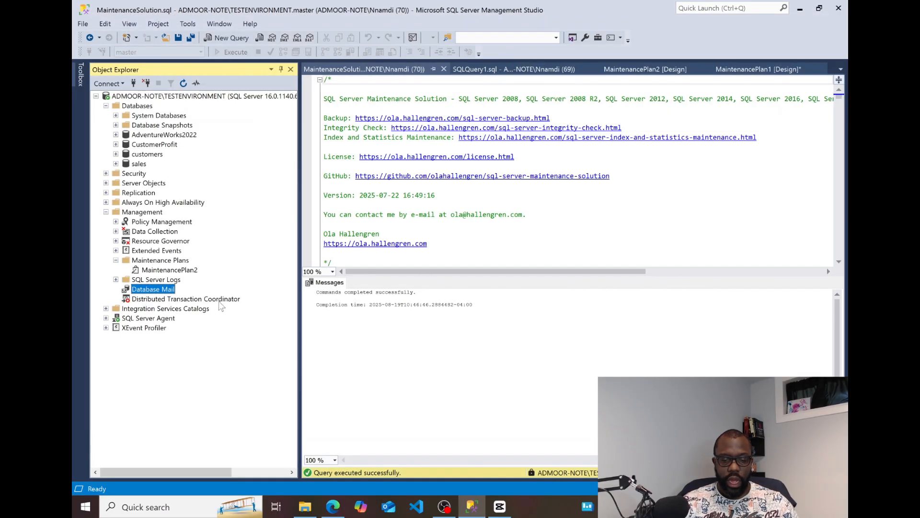
{"action": "right_click", "coordinate": [143, 289]}
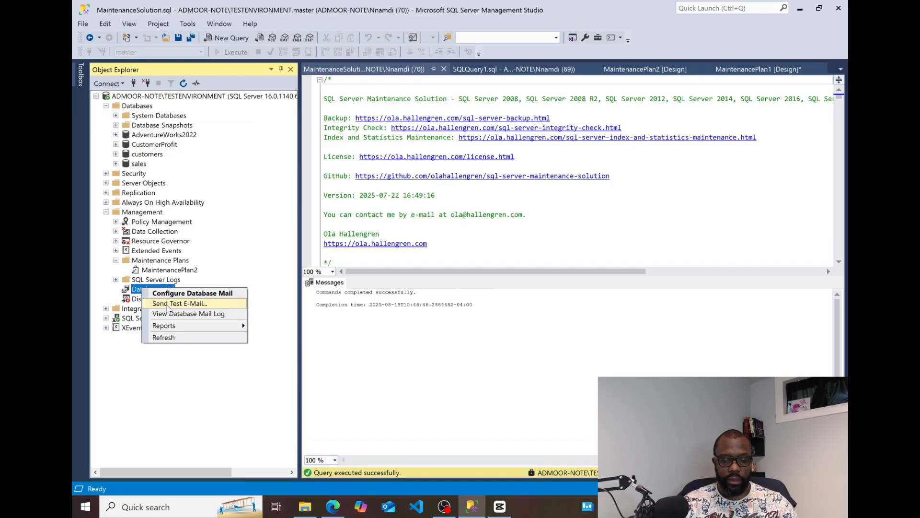
{"action": "left_click", "coordinate": [167, 303]}
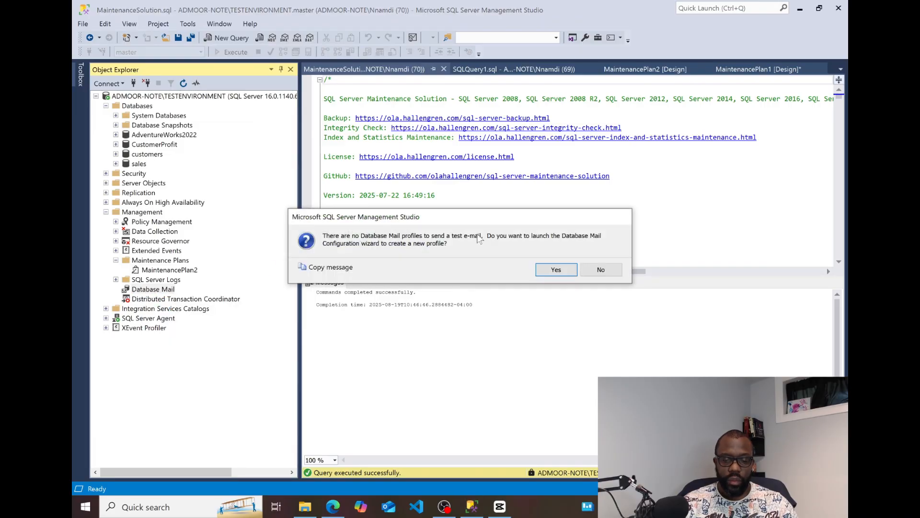
{"action": "left_click", "coordinate": [563, 270]}
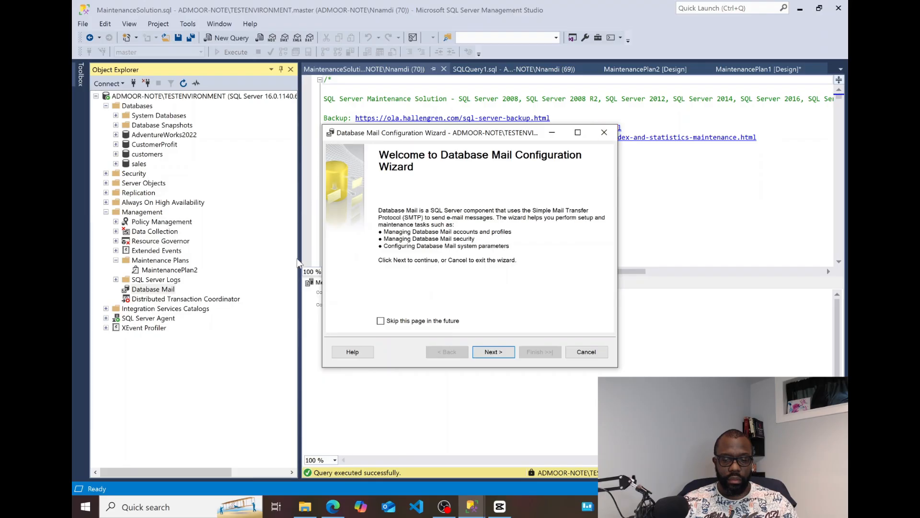
{"action": "left_click", "coordinate": [603, 132]}
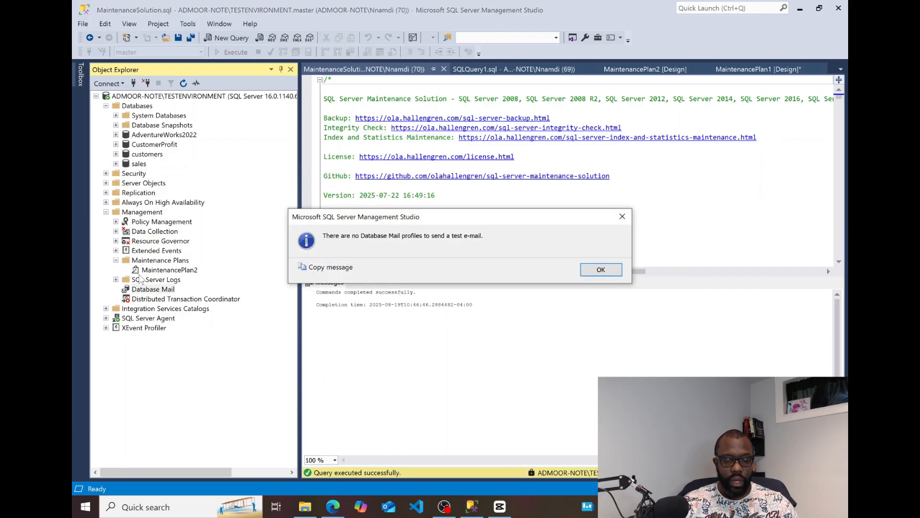
{"action": "left_click", "coordinate": [600, 270]}
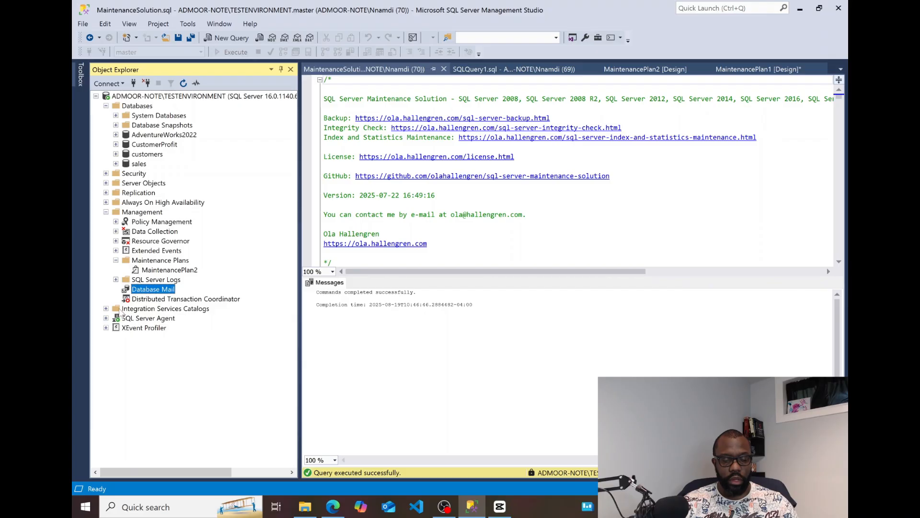
- Add a new operator named DBA under SQL Server Agent's Operators folder
{"action": "left_click", "coordinate": [106, 317]}
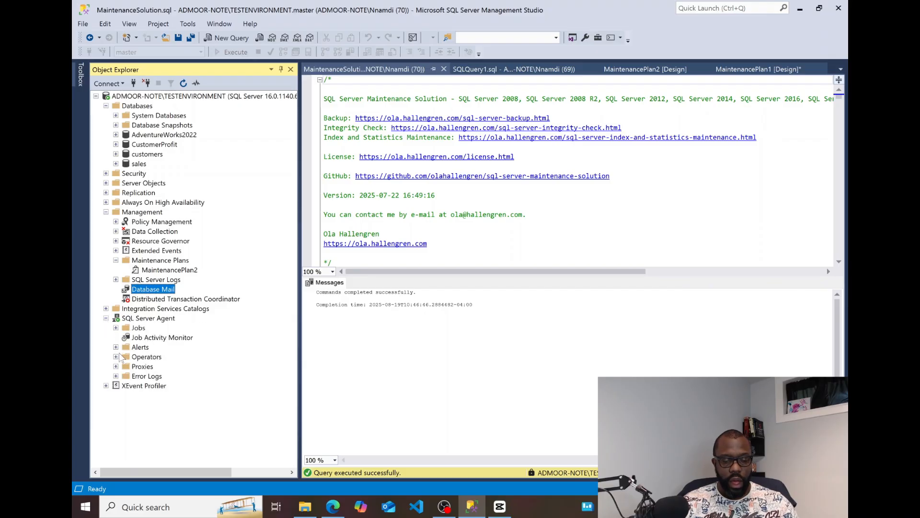
{"action": "left_click", "coordinate": [149, 359]}
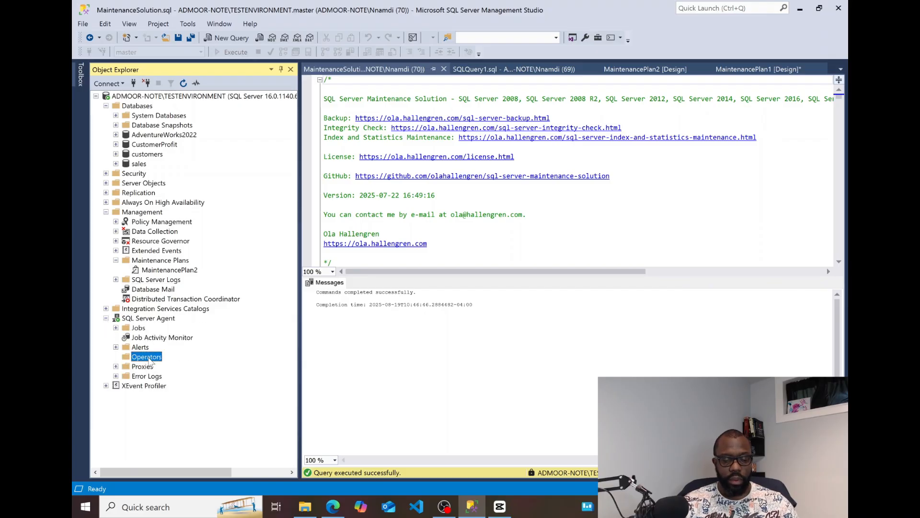
{"action": "right_click", "coordinate": [149, 361]}
{"action": "left_click", "coordinate": [177, 363]}
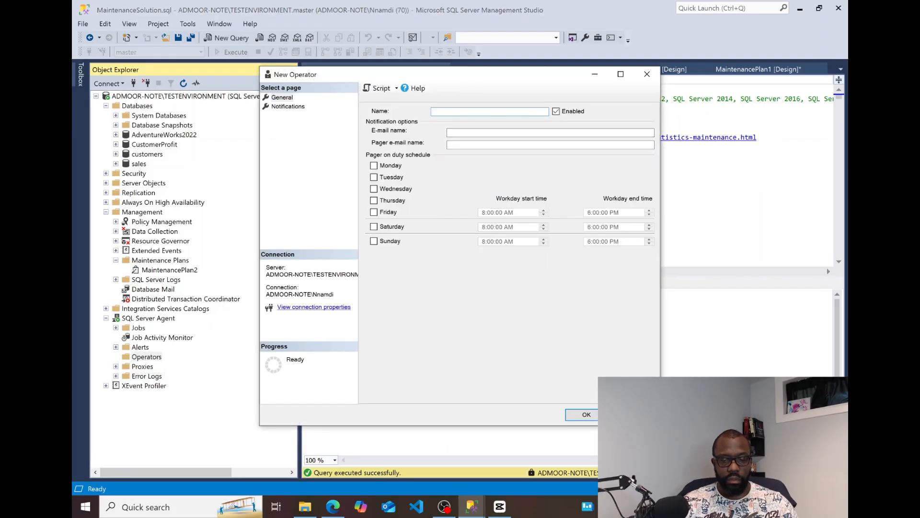
{"action": "type", "text": "DBA"}
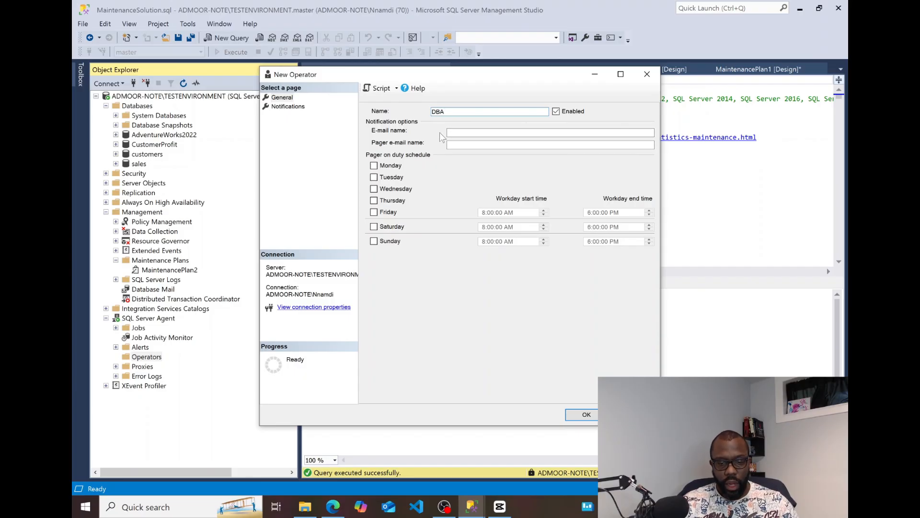
{"action": "left_click", "coordinate": [289, 107]}
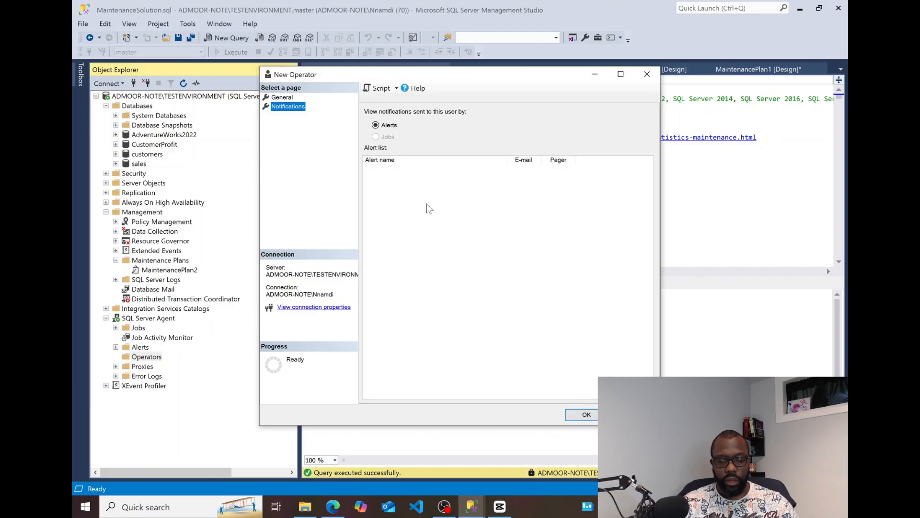
{"action": "left_click", "coordinate": [282, 98]}
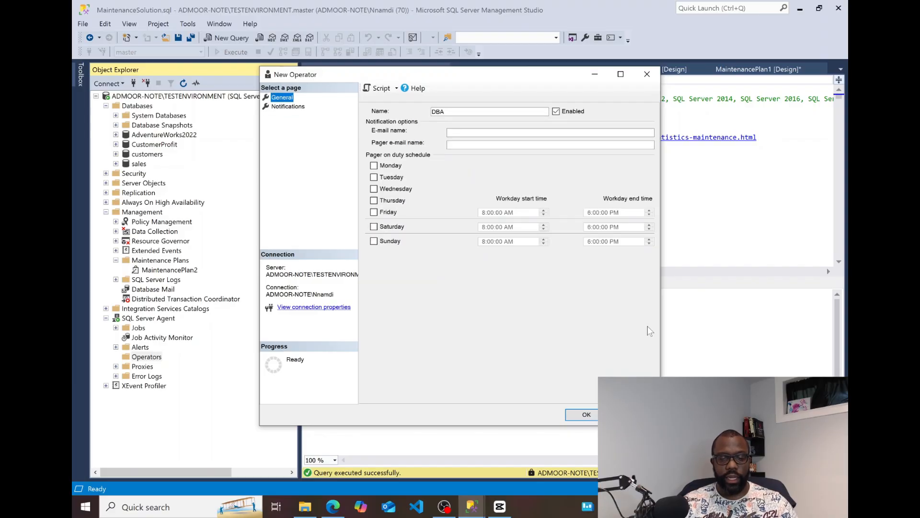
{"action": "left_click", "coordinate": [586, 415]}
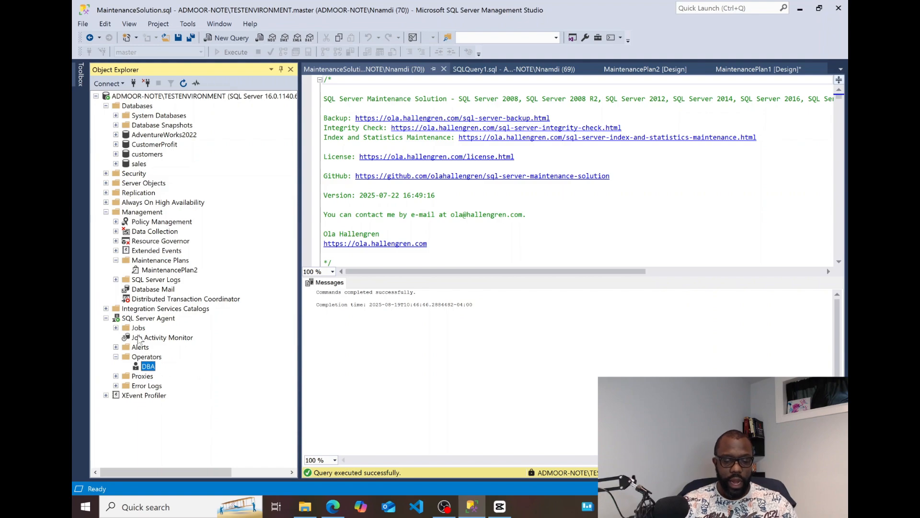
- Set the DatabaseBackup - SYSTEM_DATABASES - FULL job to e-mail operator DBA when it fails
{"action": "left_click", "coordinate": [116, 328]}
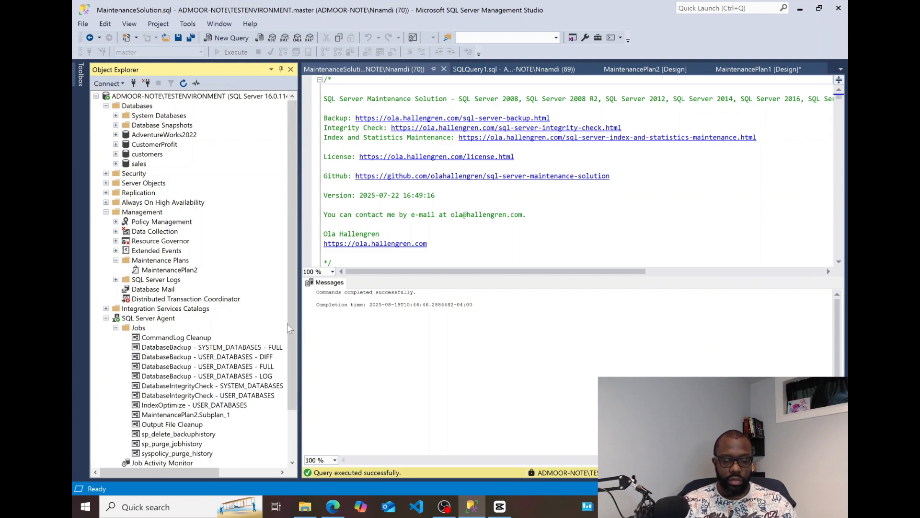
{"action": "left_click_drag", "start_coordinate": [297, 327], "coordinate": [362, 324]}
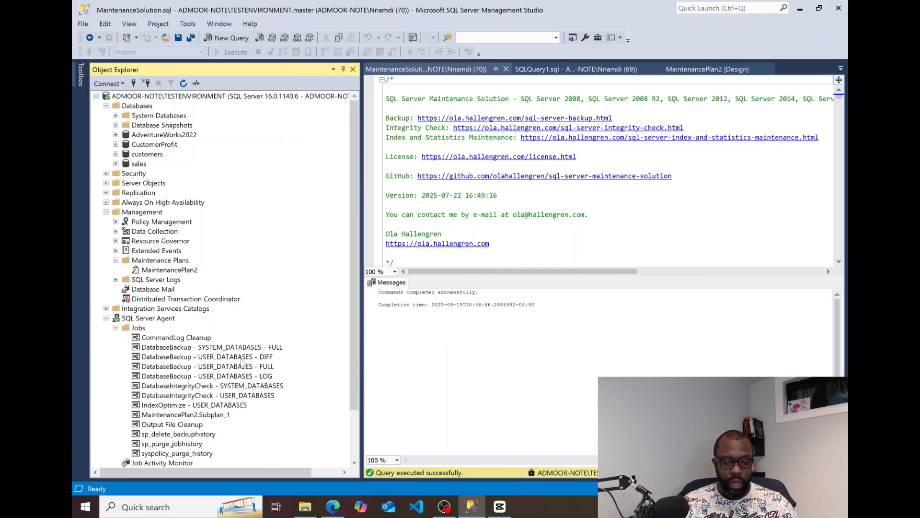
{"action": "left_click", "coordinate": [224, 346]}
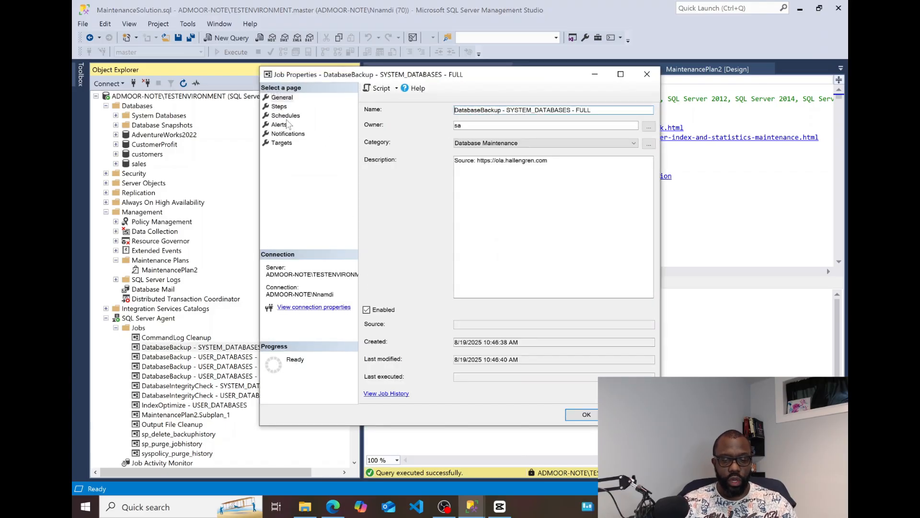
{"action": "left_click", "coordinate": [287, 134]}
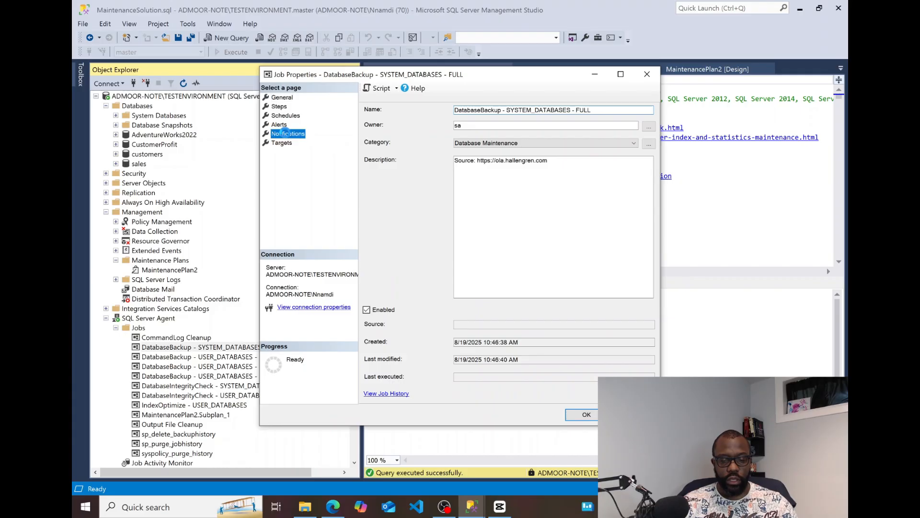
{"action": "left_click", "coordinate": [380, 124]}
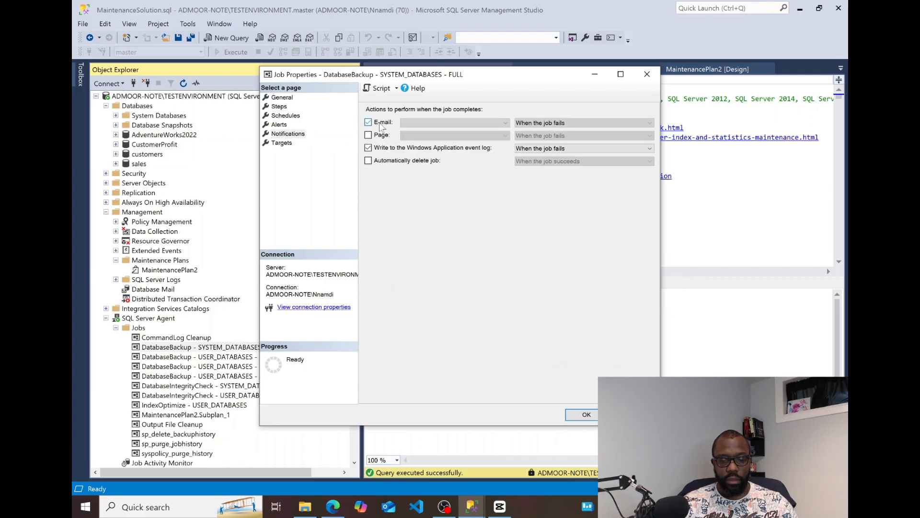
{"action": "left_click", "coordinate": [457, 123]}
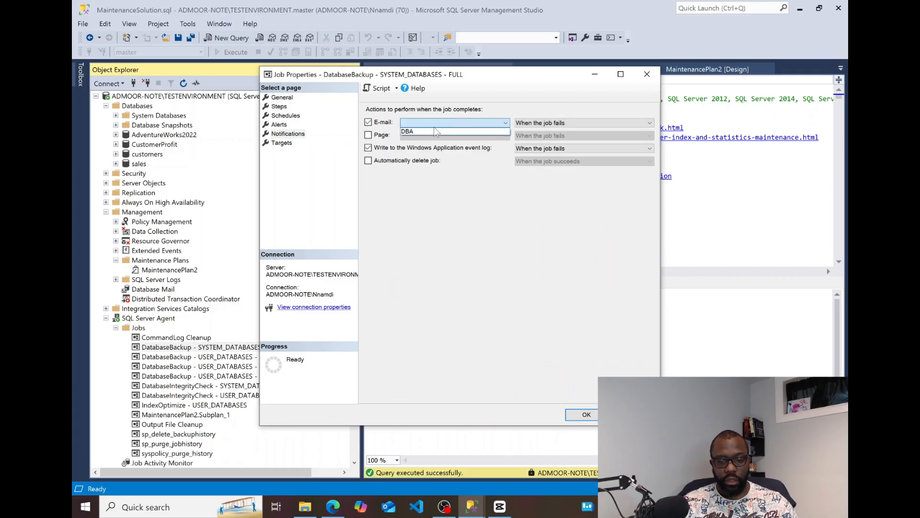
{"action": "left_click", "coordinate": [427, 130]}
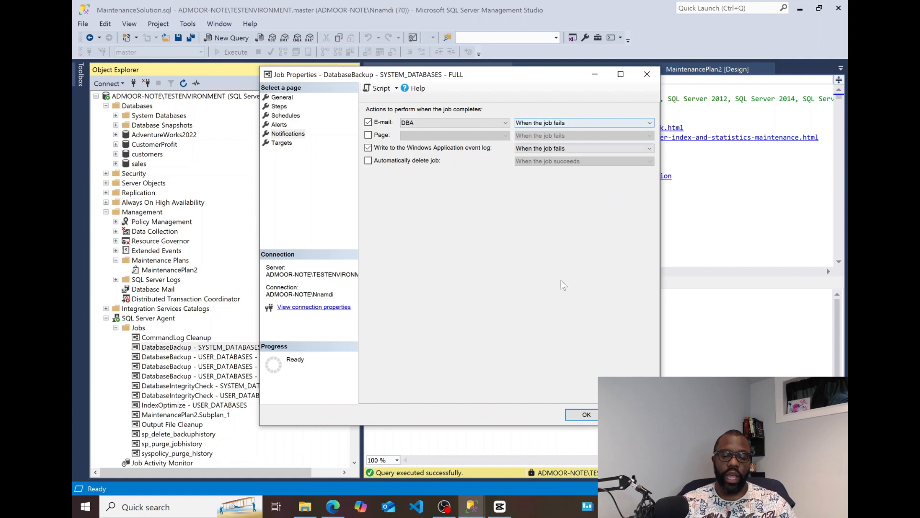
{"action": "left_click", "coordinate": [585, 414]}
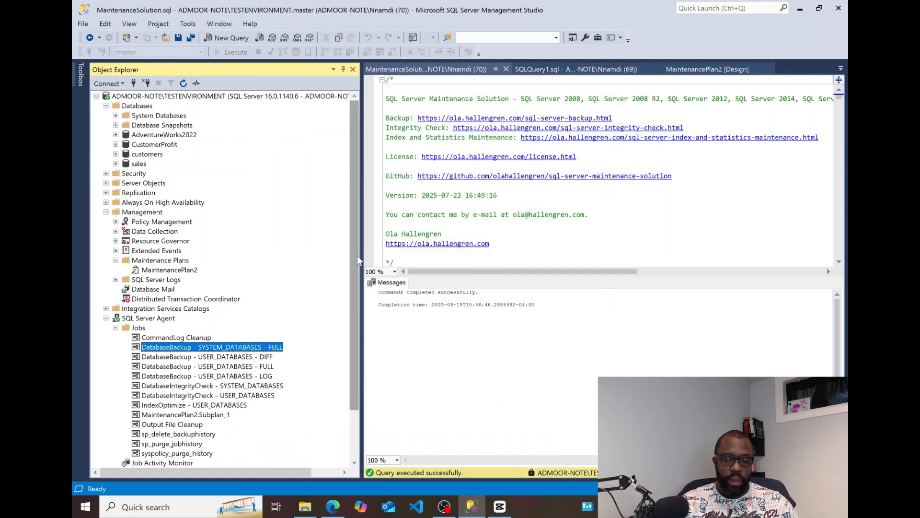
- Select the DBA operator and collapse Jobs, Management and Databases in Object Explorer
{"action": "scroll", "coordinate": [357, 256], "scroll_direction": "down", "scroll_amount": 2}
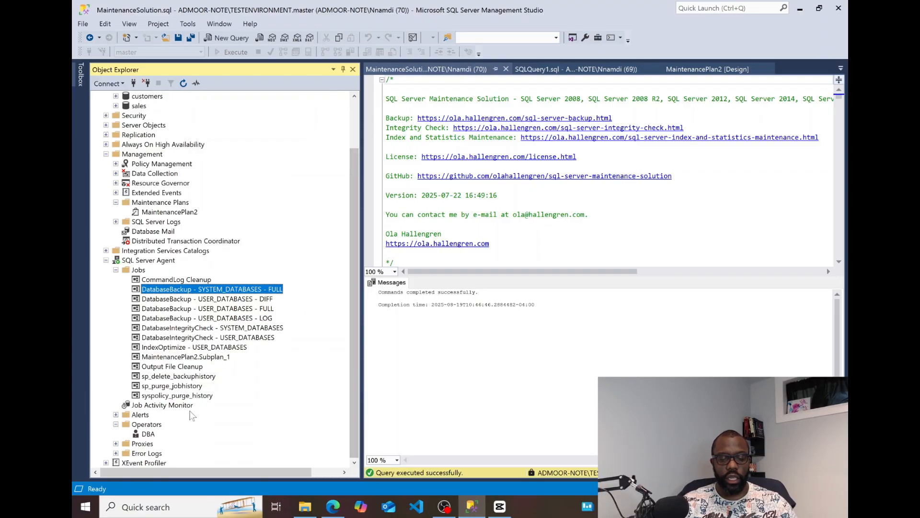
{"action": "left_click", "coordinate": [150, 435]}
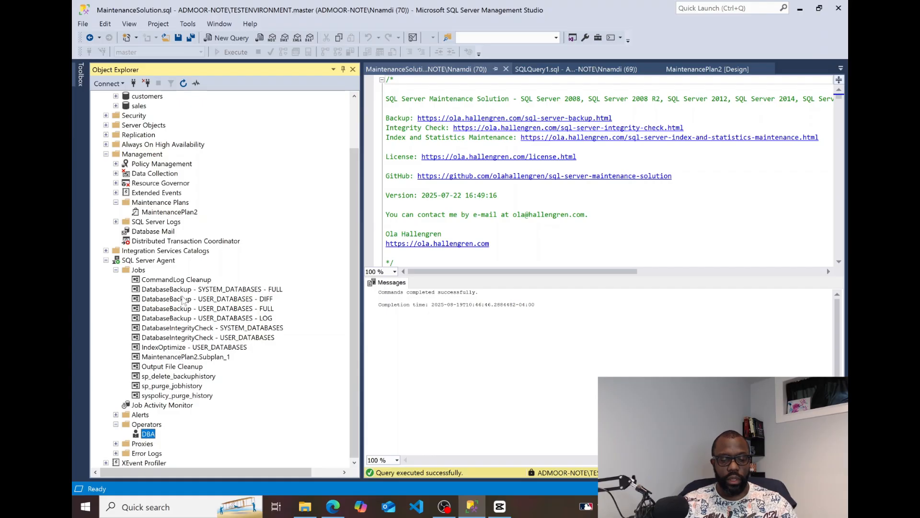
{"action": "left_click", "coordinate": [116, 270]}
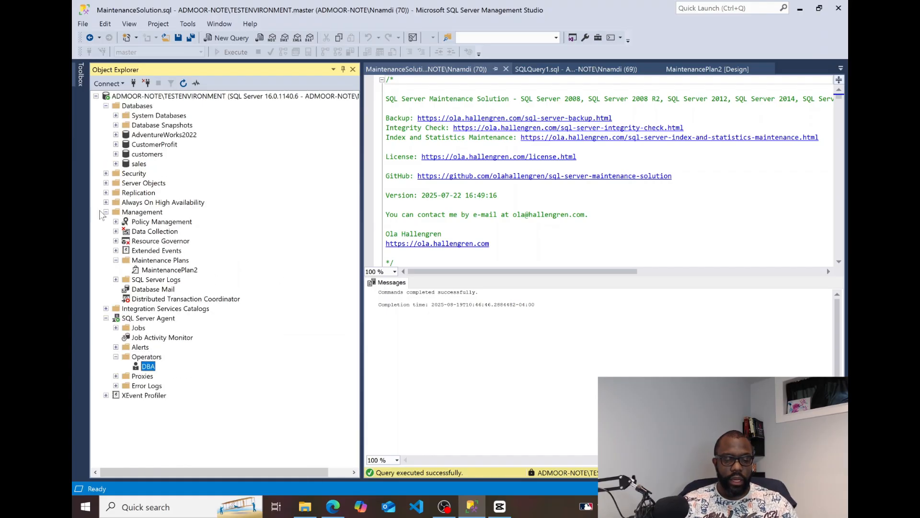
{"action": "left_click", "coordinate": [106, 212]}
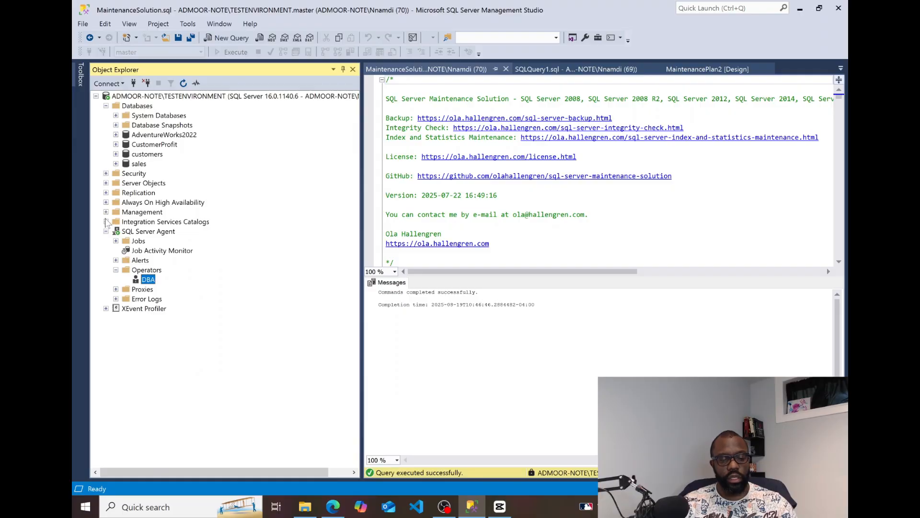
{"action": "left_click", "coordinate": [106, 105]}
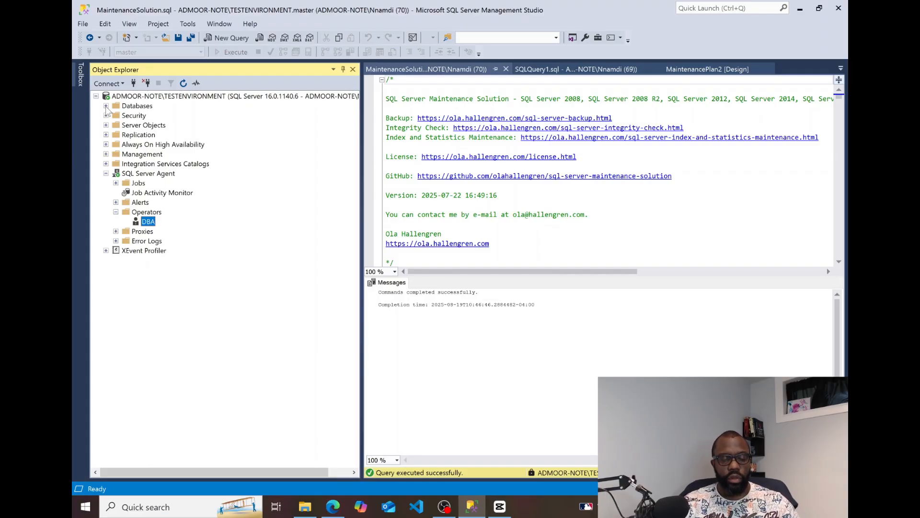
- Open and dismiss the Tools menu, then bring OBS Studio to the front
{"action": "left_click", "coordinate": [189, 25]}
{"action": "left_click", "coordinate": [199, 22]}
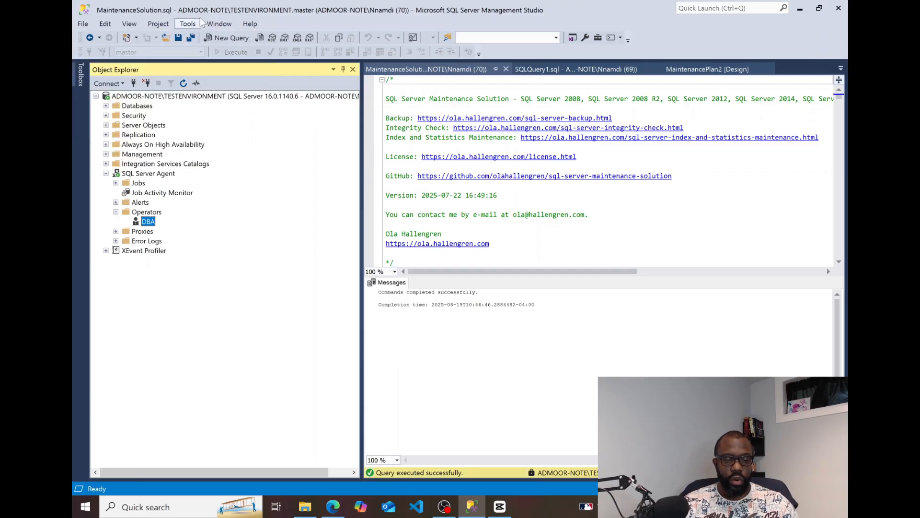
{"action": "left_click", "coordinate": [197, 25]}
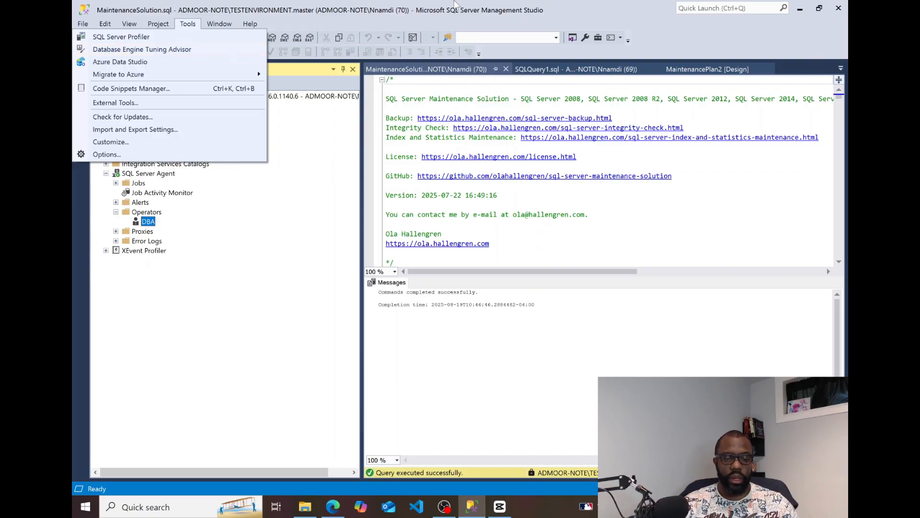
{"action": "left_click", "coordinate": [578, 21]}
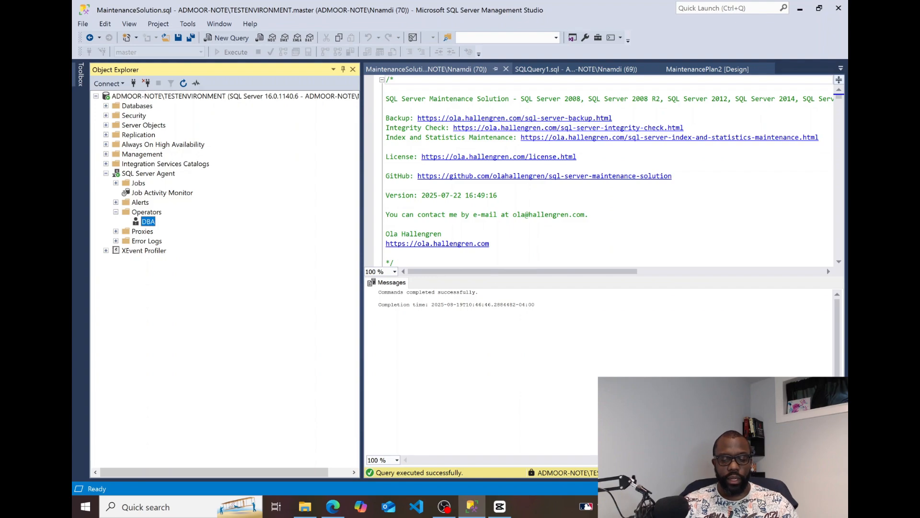
{"action": "left_click", "coordinate": [445, 507]}
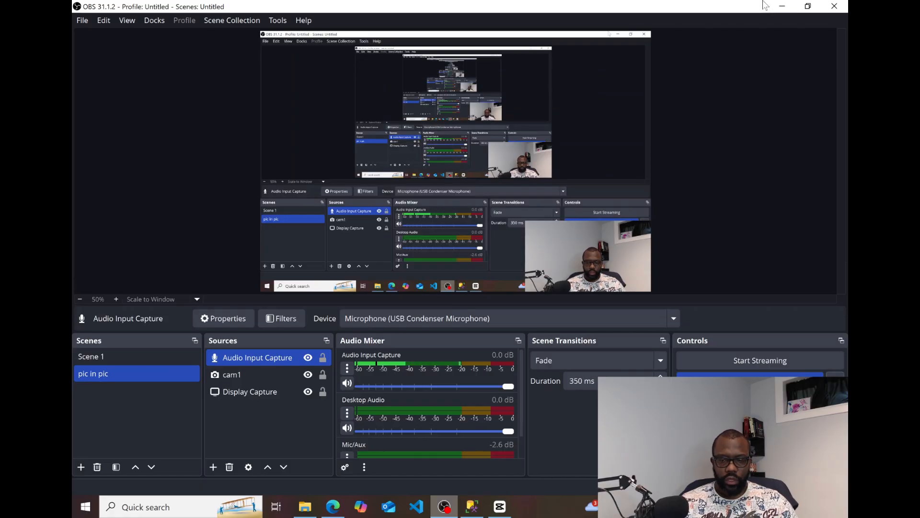
- Minimize OBS, list the Agent jobs selecting the two DatabaseBackup jobs, then switch to Edge
{"action": "left_click", "coordinate": [782, 6]}
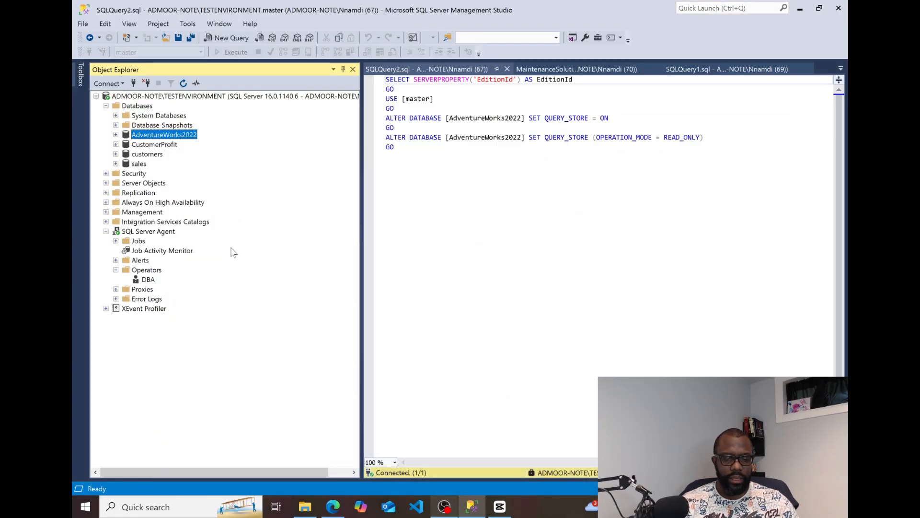
{"action": "left_click", "coordinate": [116, 241]}
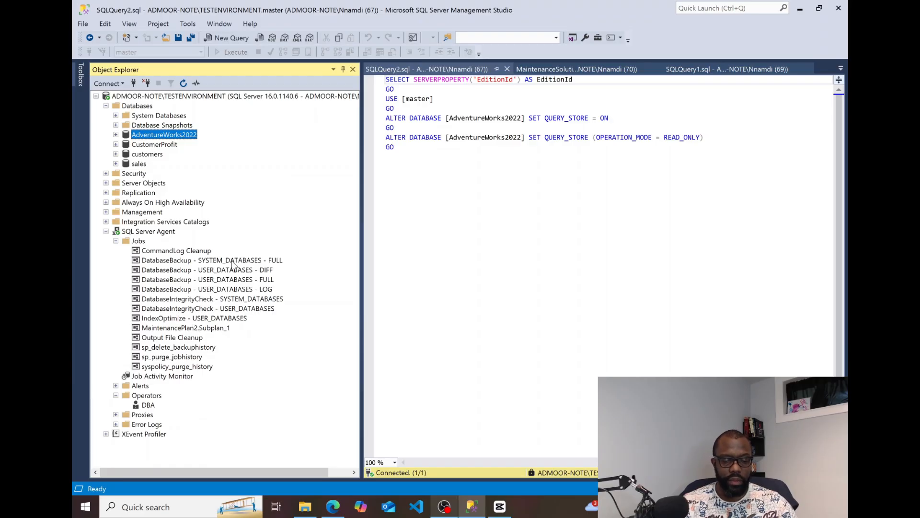
{"action": "left_click", "coordinate": [193, 261]}
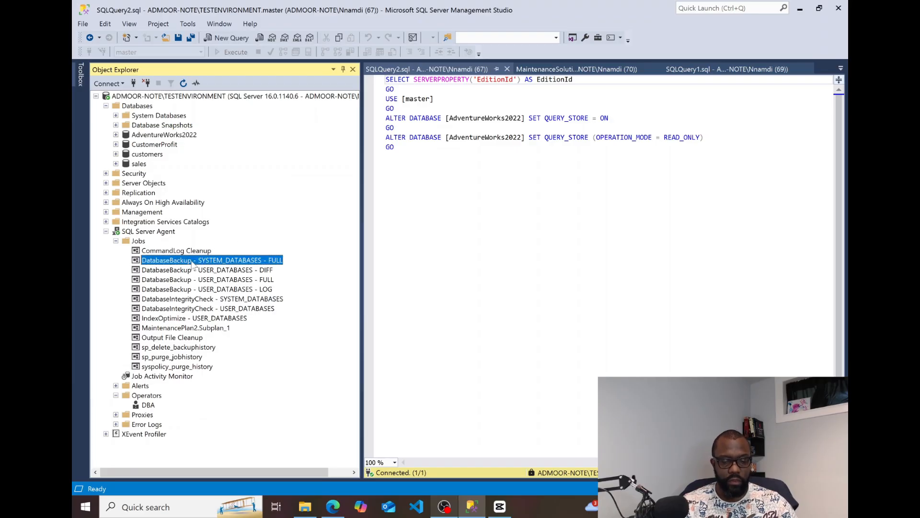
{"action": "left_click", "coordinate": [194, 271]}
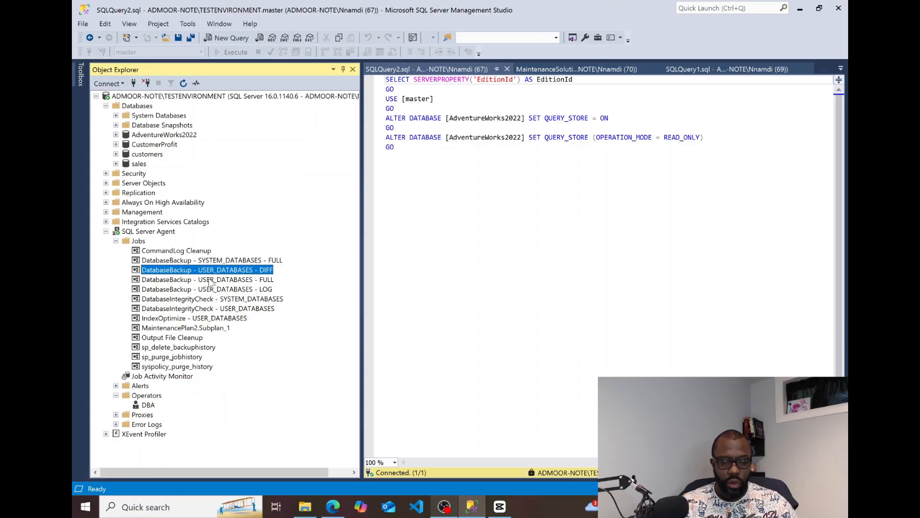
{"action": "left_click", "coordinate": [333, 506]}
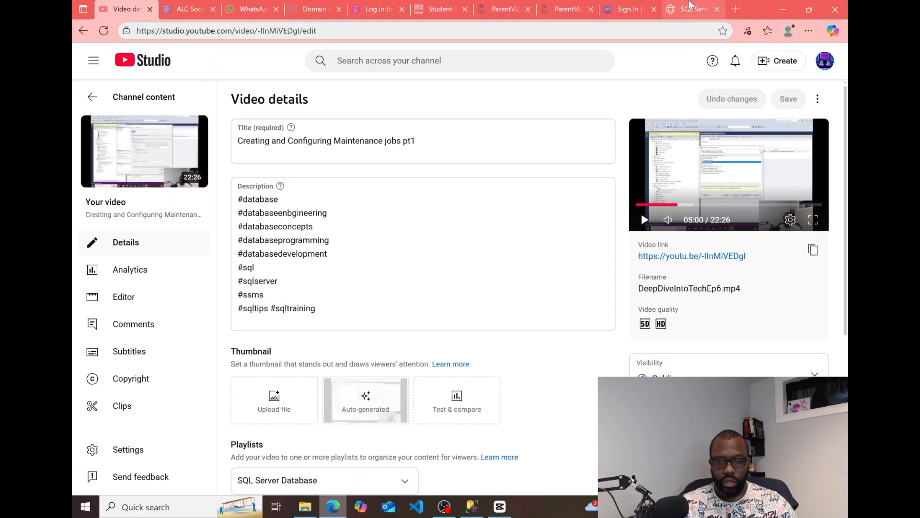
- Go to the Ola Hallengren site and open its SQL Server Backup documentation page
{"action": "left_click", "coordinate": [689, 5]}
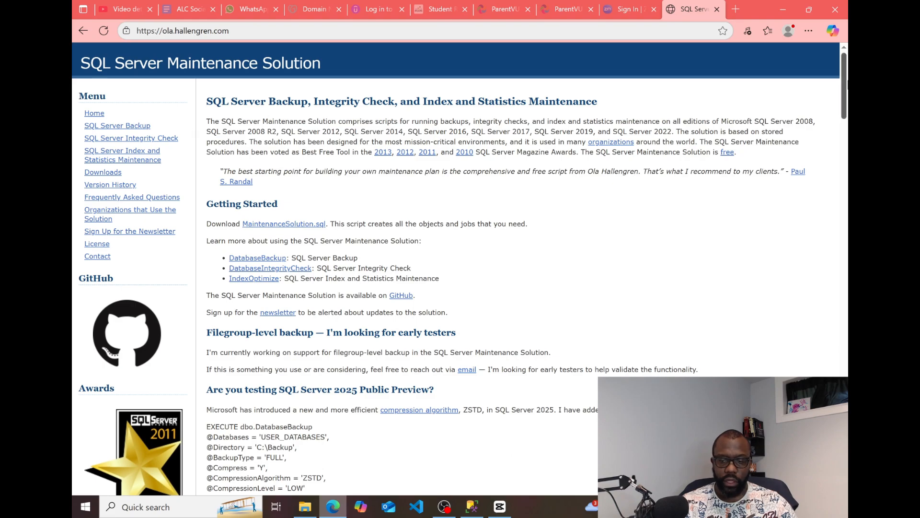
{"action": "mouse_move", "coordinate": [845, 85]}
{"action": "left_mouse_down"}
{"action": "mouse_move", "coordinate": [845, 139]}
{"action": "mouse_move", "coordinate": [846, 78]}
{"action": "left_mouse_up"}
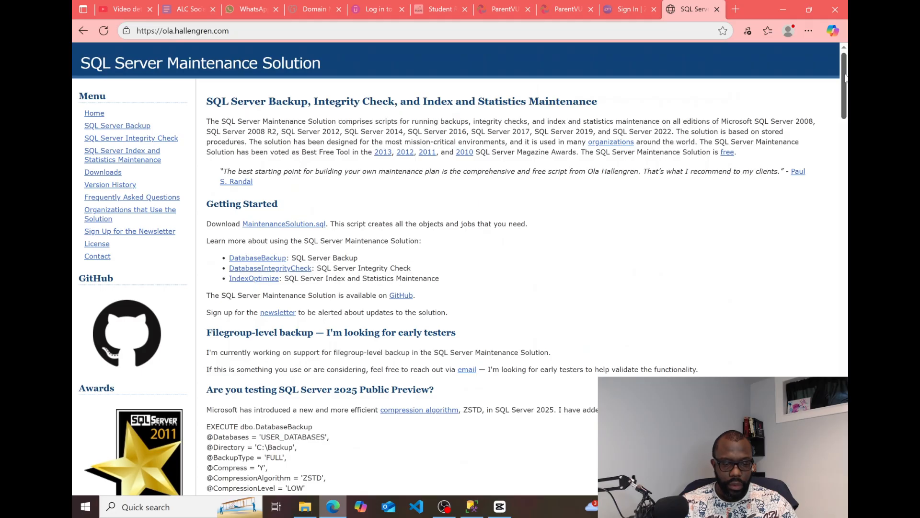
{"action": "left_click", "coordinate": [137, 126]}
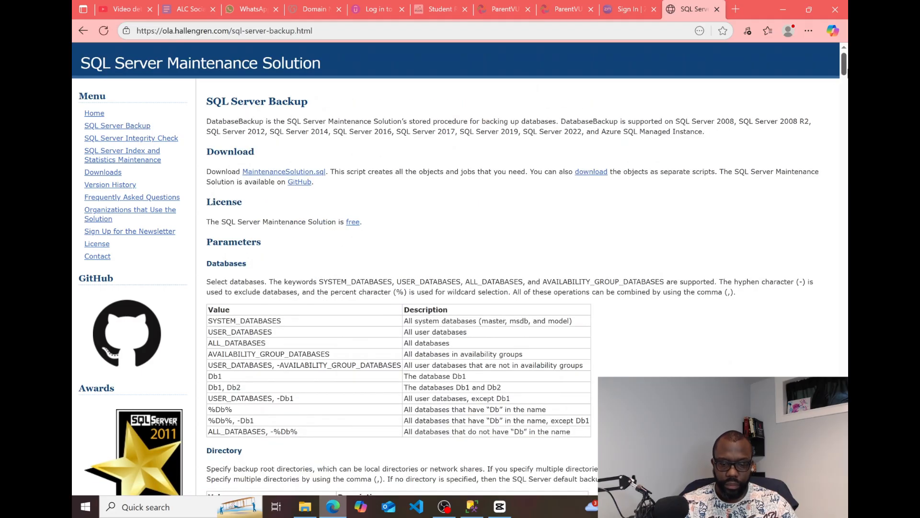
- Scroll to the Examples section and select example A's full DatabaseBackup EXECUTE command
{"action": "left_click_drag", "start_coordinate": [847, 70], "coordinate": [846, 76]}
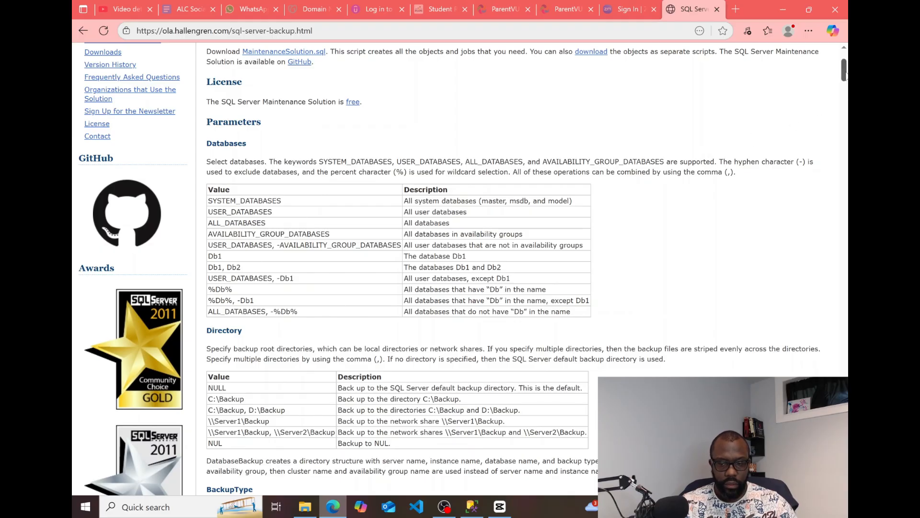
{"action": "left_click_drag", "start_coordinate": [845, 74], "coordinate": [846, 387]}
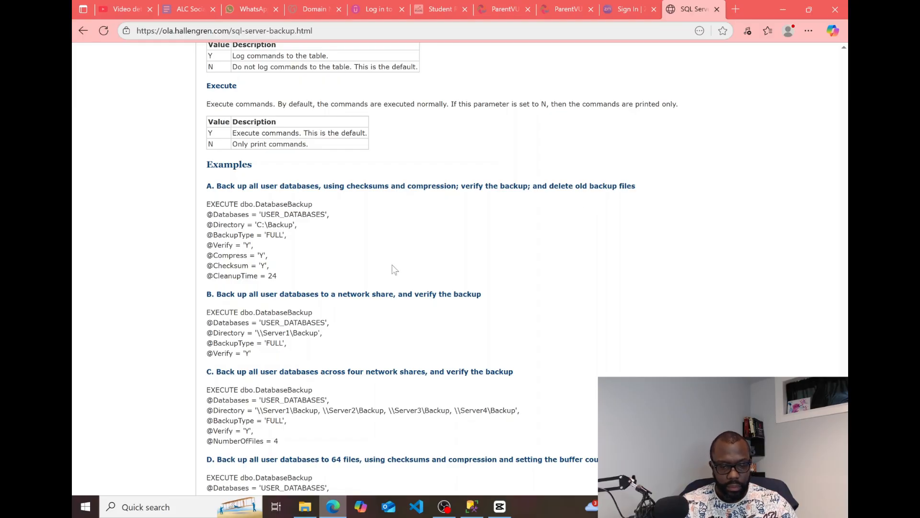
{"action": "left_click_drag", "start_coordinate": [293, 280], "coordinate": [206, 282]}
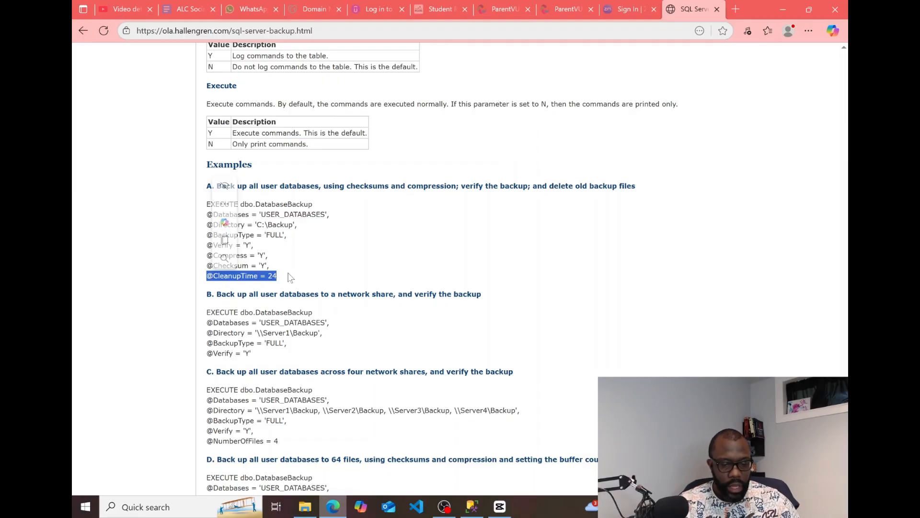
{"action": "left_click", "coordinate": [377, 279]}
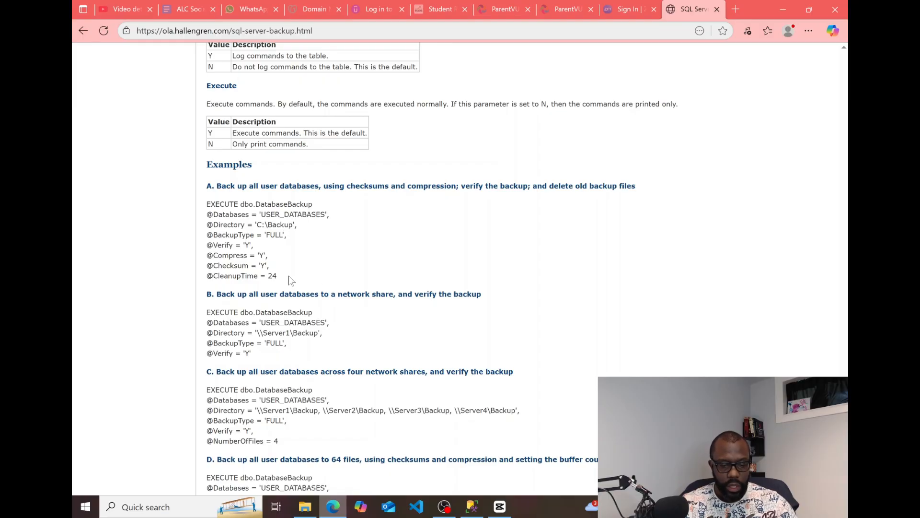
{"action": "left_click_drag", "start_coordinate": [278, 276], "coordinate": [207, 204]}
{"action": "key", "text": "ctrl+c"}
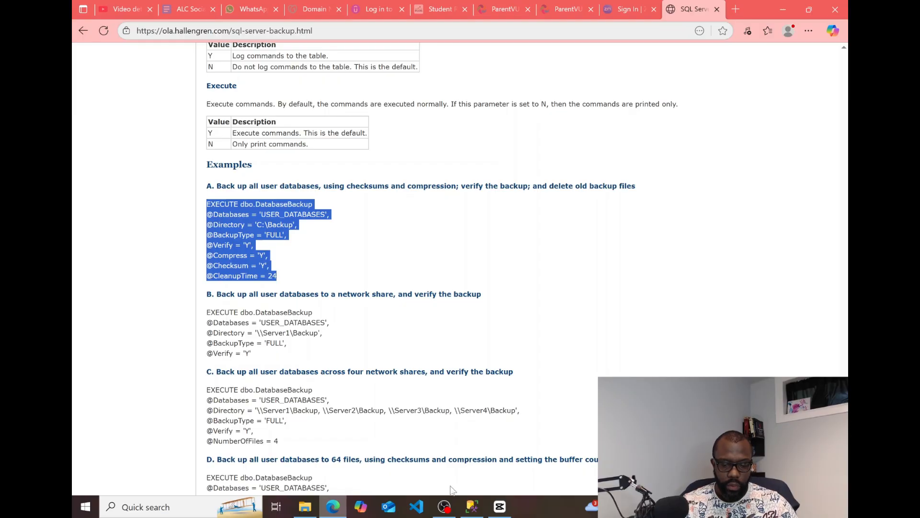
- Comment out the entire existing Query Store script in SQLQuery2
{"action": "left_click", "coordinate": [472, 506]}
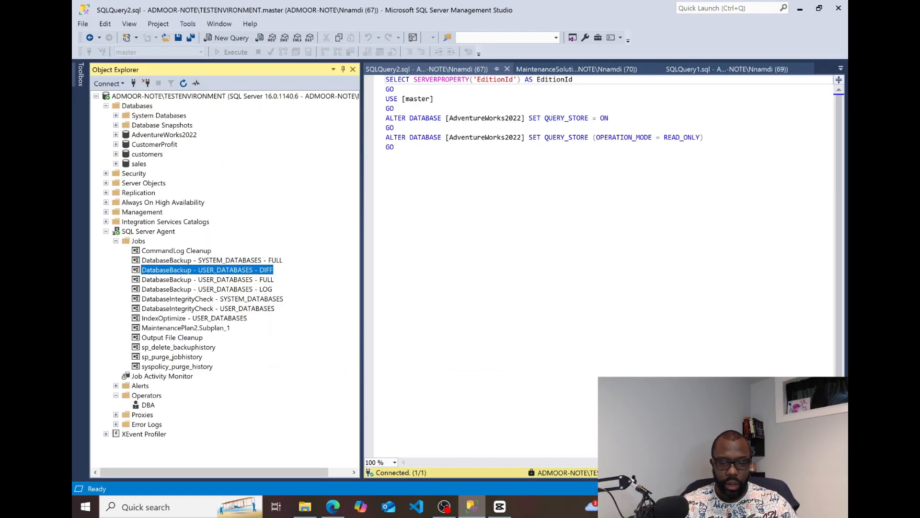
{"action": "key", "text": "ctrl+a"}
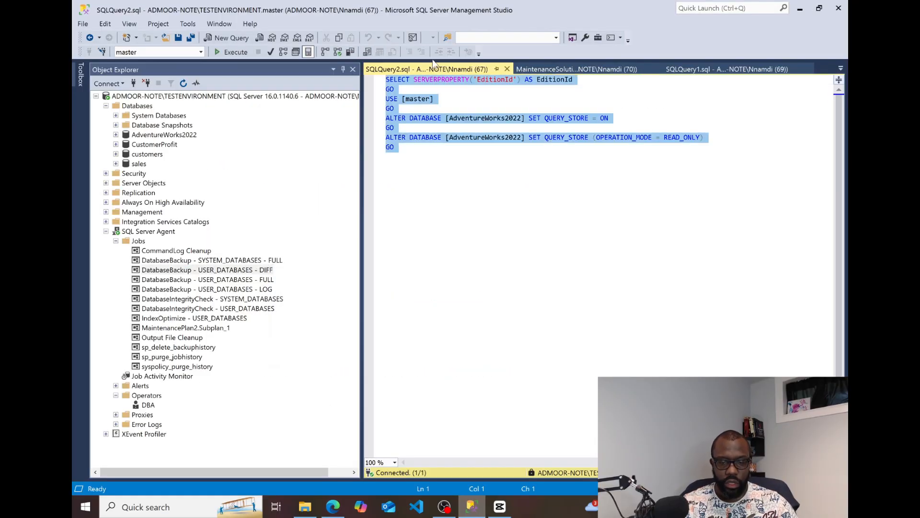
{"action": "left_click", "coordinate": [421, 52]}
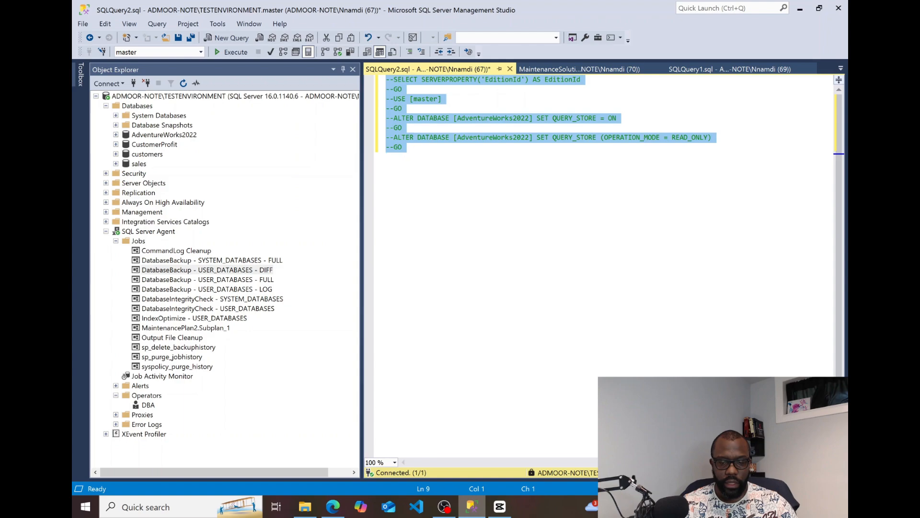
{"action": "left_click", "coordinate": [387, 156]}
- Paste example A's DatabaseBackup command (USER_DATABASES, C:\Backup, FULL) below the commented lines
{"action": "key", "text": "Return"}
{"action": "key", "text": "Return"}
{"action": "key", "text": "Return"}
{"action": "key", "text": "Return"}
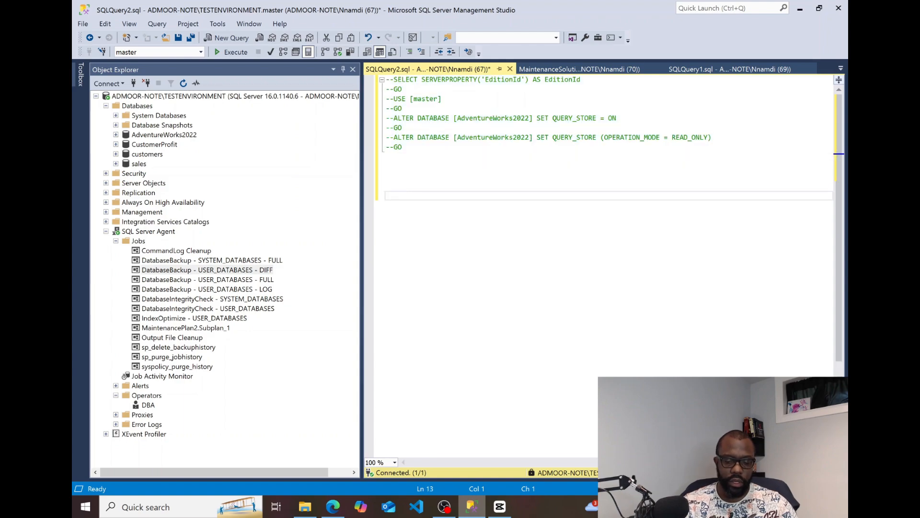
{"action": "key", "text": "ctrl+v"}
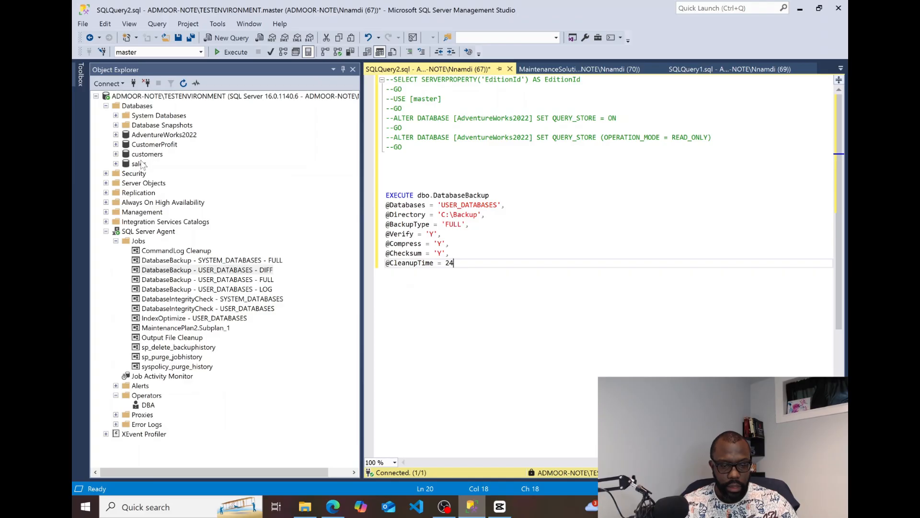
{"action": "left_click", "coordinate": [157, 137]}
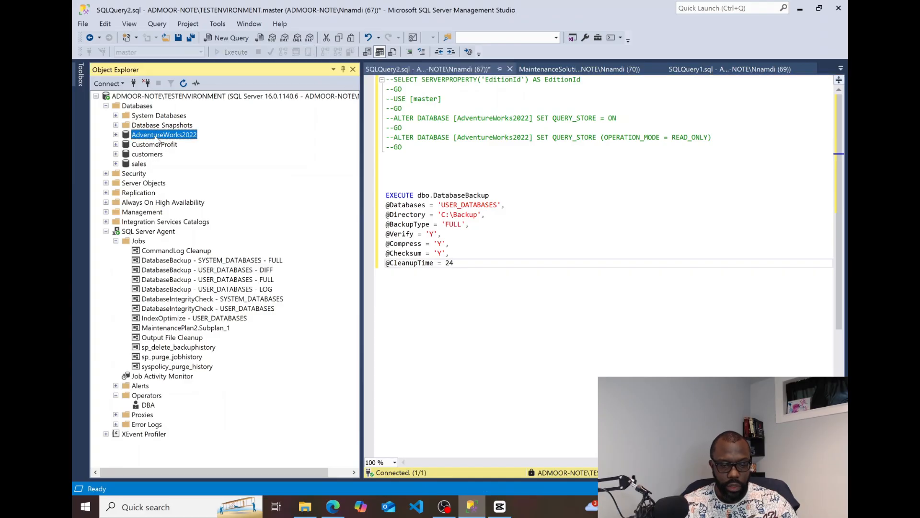
{"action": "left_click", "coordinate": [157, 137]}
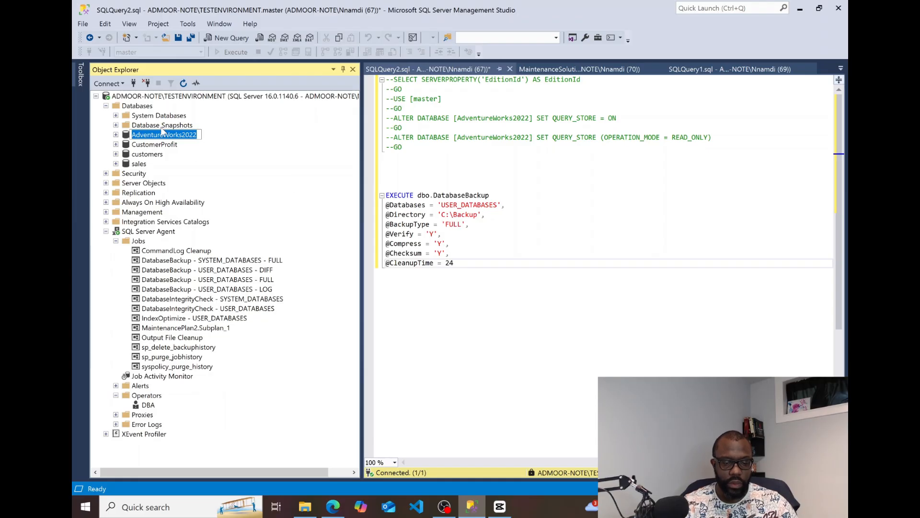
{"action": "left_click", "coordinate": [454, 262]}
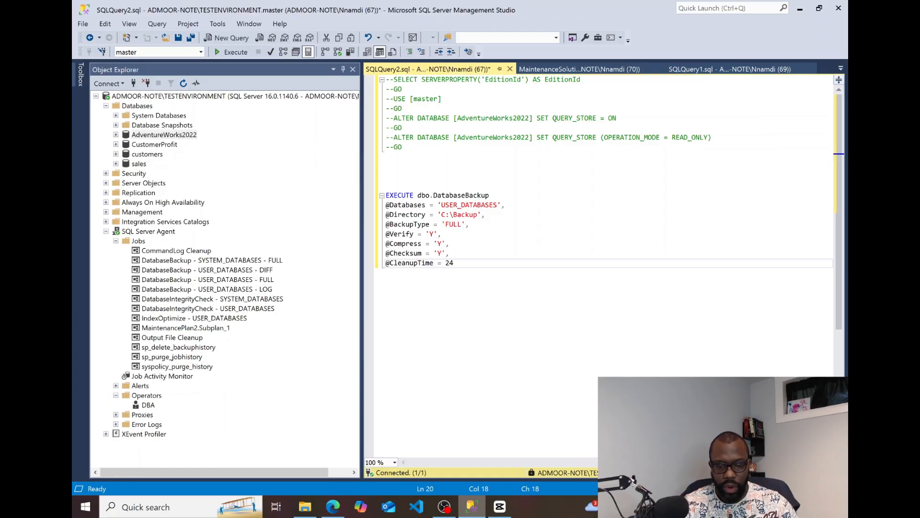
- Open the Local Disk (C:) drive in File Explorer via This PC
{"action": "left_click", "coordinate": [305, 509]}
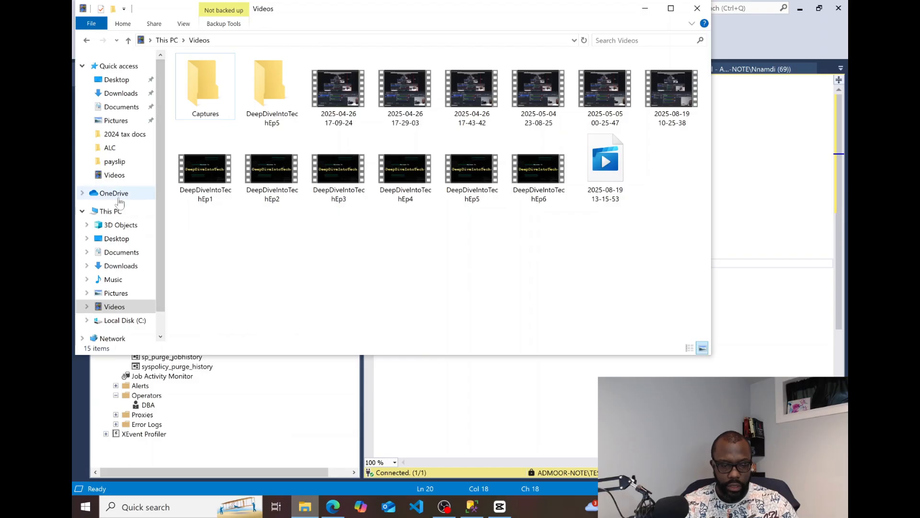
{"action": "left_click", "coordinate": [111, 211]}
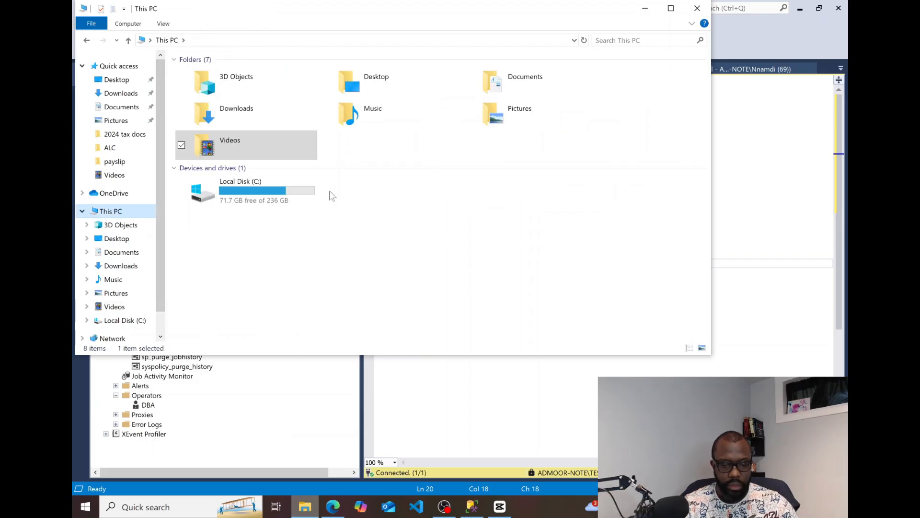
{"action": "left_click", "coordinate": [264, 193]}
{"action": "double_click", "coordinate": [264, 193]}
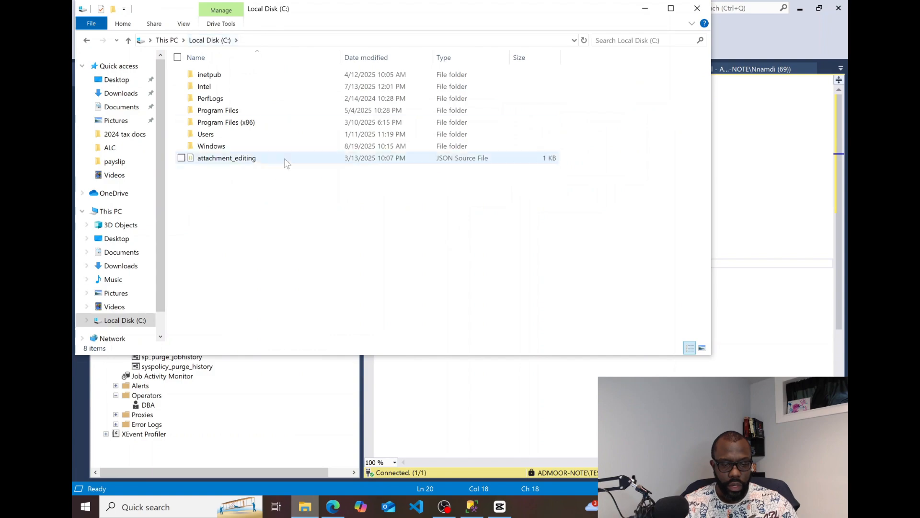
- Create a new folder named Backup on C: and open it to confirm C:\Backup
{"action": "right_click", "coordinate": [253, 189]}
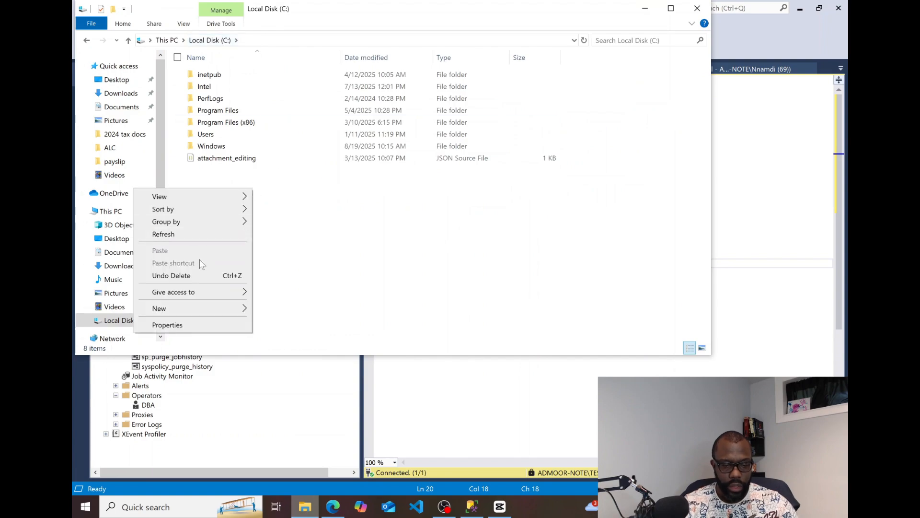
{"action": "mouse_move", "coordinate": [208, 308]}
{"action": "left_click", "coordinate": [280, 310]}
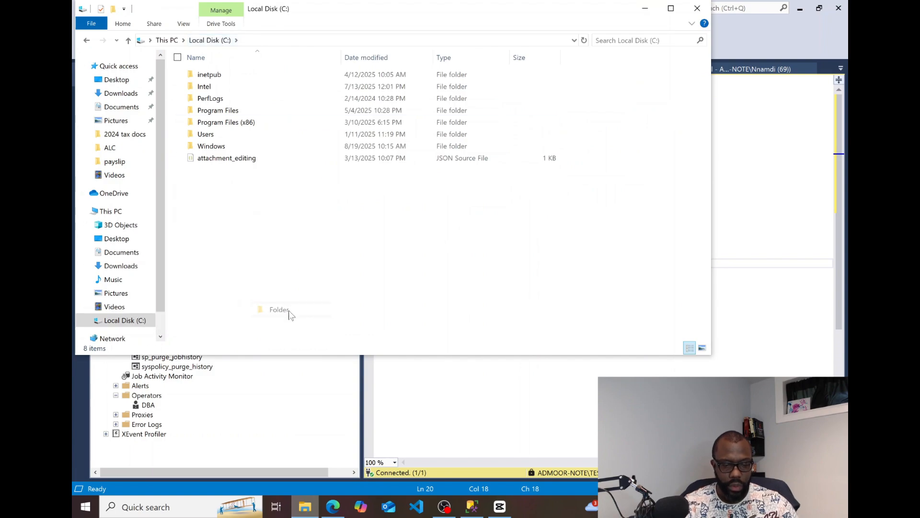
{"action": "type", "text": "Backup"}
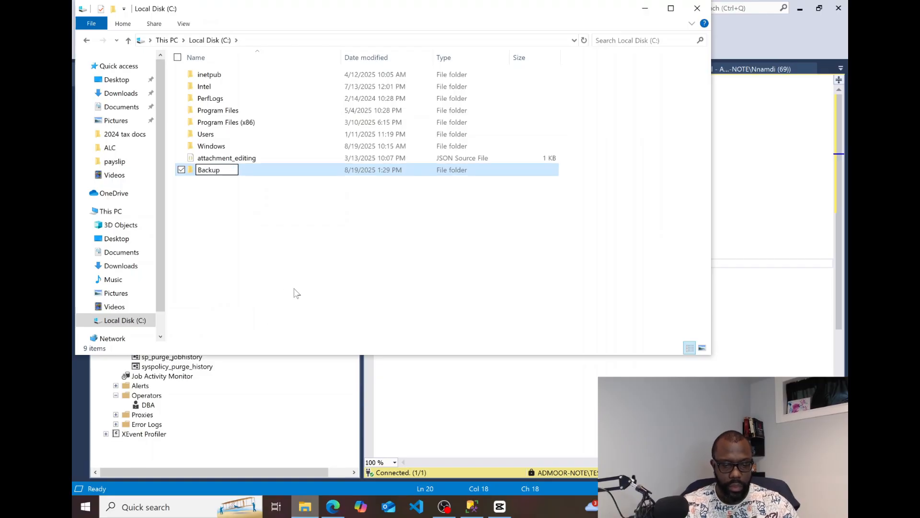
{"action": "left_click", "coordinate": [295, 290]}
{"action": "double_click", "coordinate": [233, 171]}
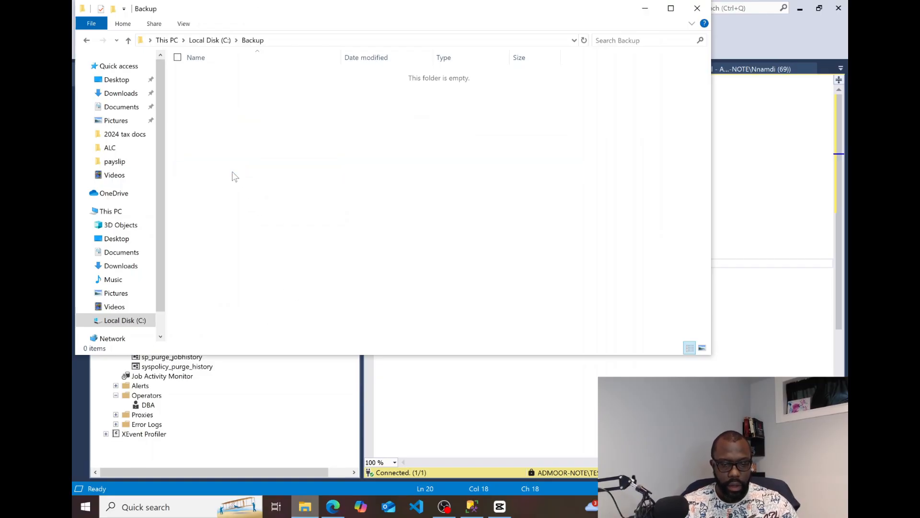
{"action": "left_click", "coordinate": [304, 40]}
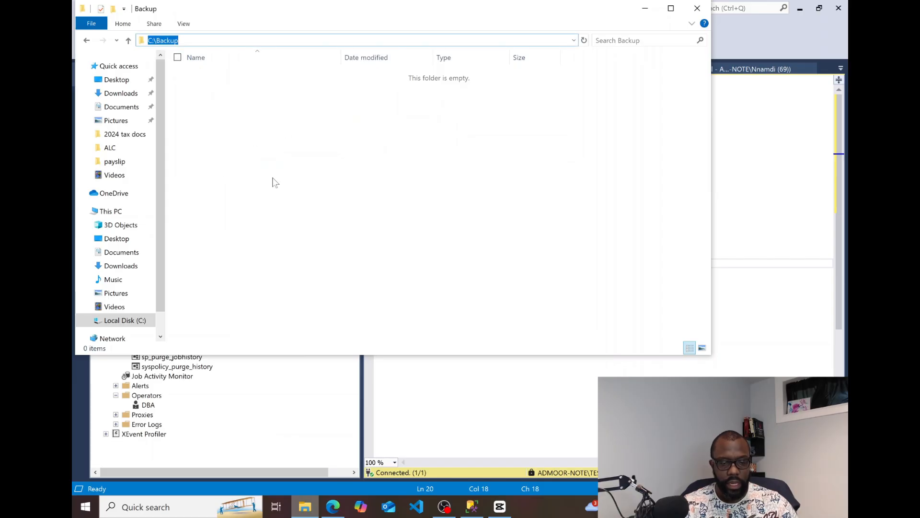
{"action": "left_click", "coordinate": [763, 166]}
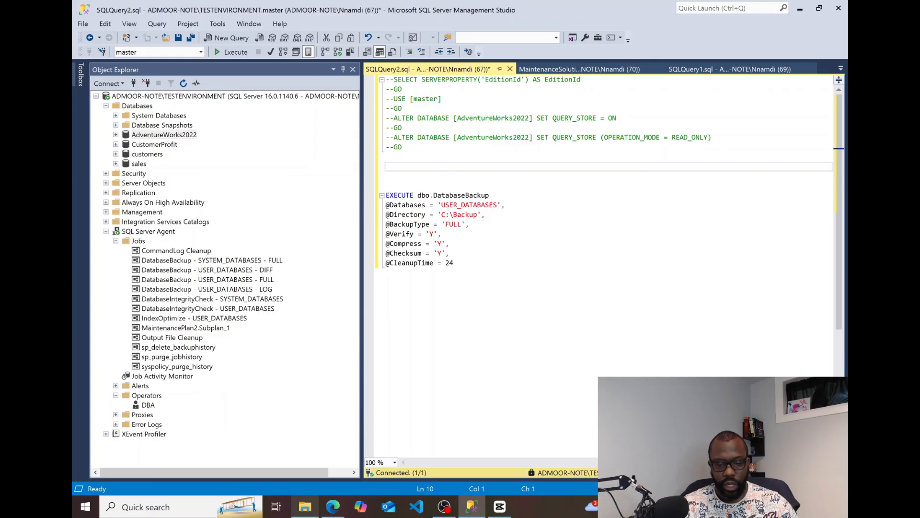
- Select and execute the EXECUTE dbo.DatabaseBackup block backing up user databases to C:\Backup
{"action": "left_click_drag", "start_coordinate": [455, 263], "coordinate": [385, 195]}
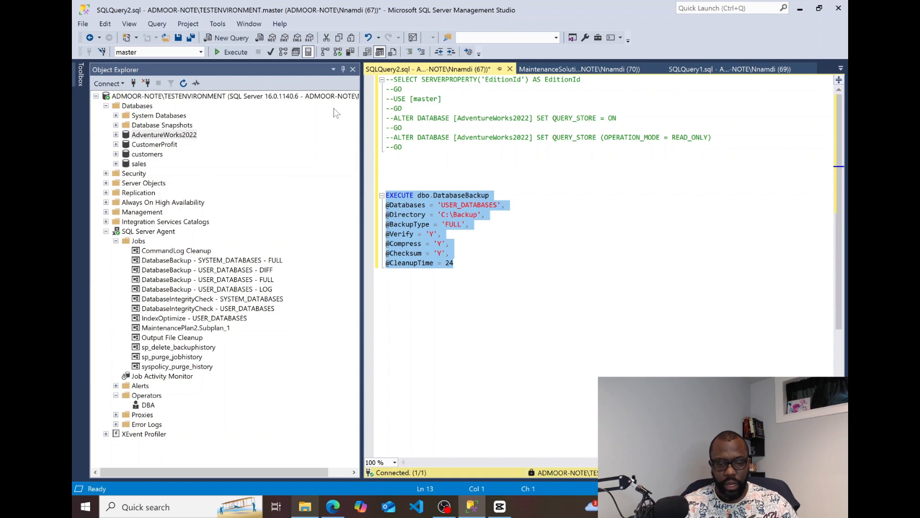
{"action": "left_click", "coordinate": [231, 53]}
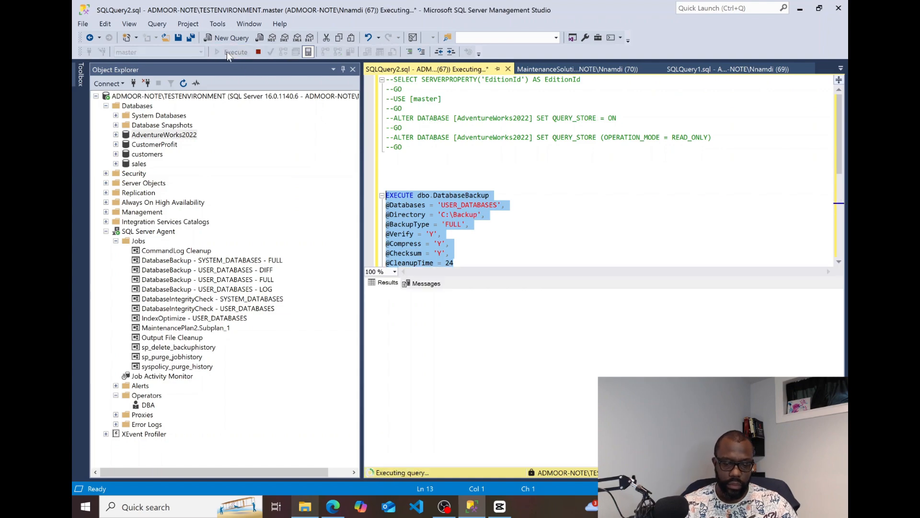
{"action": "left_click", "coordinate": [305, 507]}
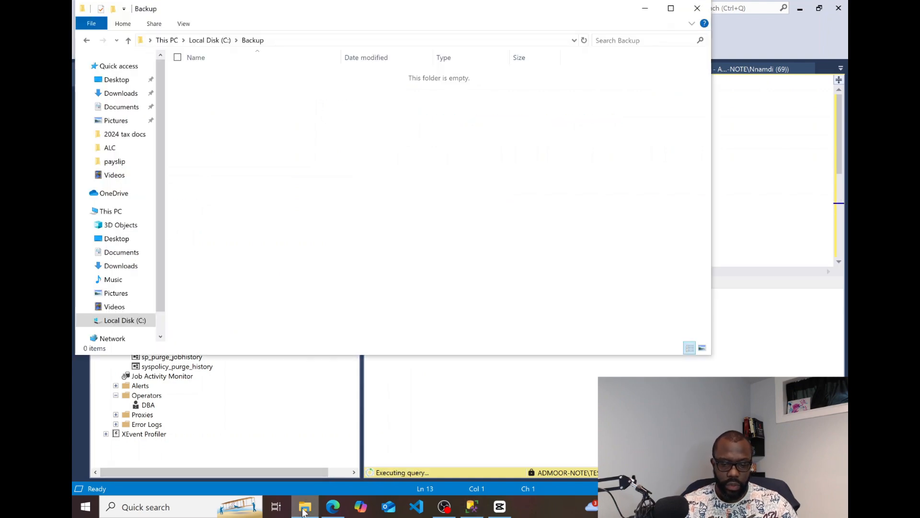
- Navigate to C:\Backup and open the server-named folder listing each database's backup folder
{"action": "left_click", "coordinate": [221, 41]}
{"action": "left_click", "coordinate": [166, 40]}
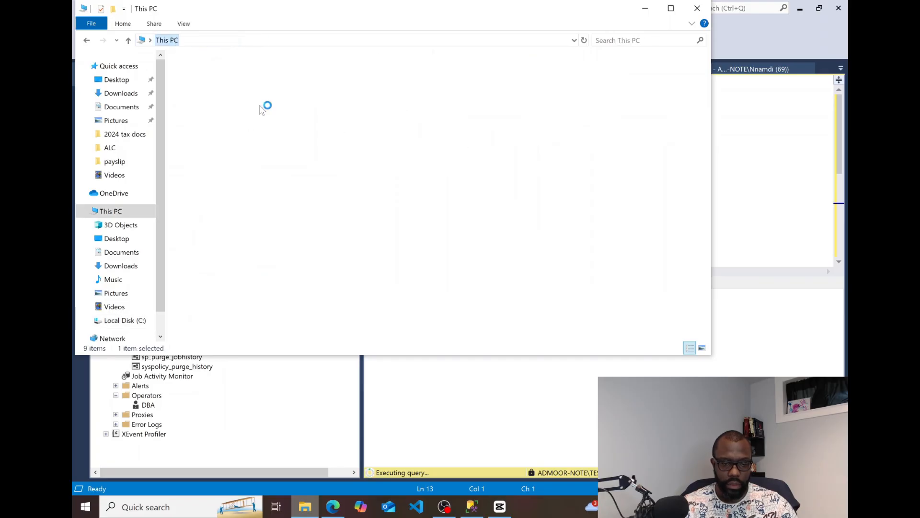
{"action": "double_click", "coordinate": [273, 187]}
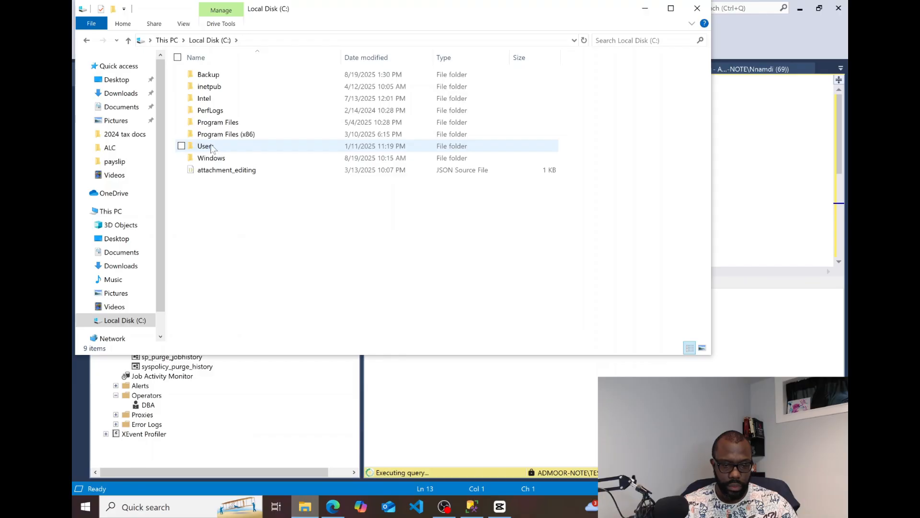
{"action": "double_click", "coordinate": [219, 76]}
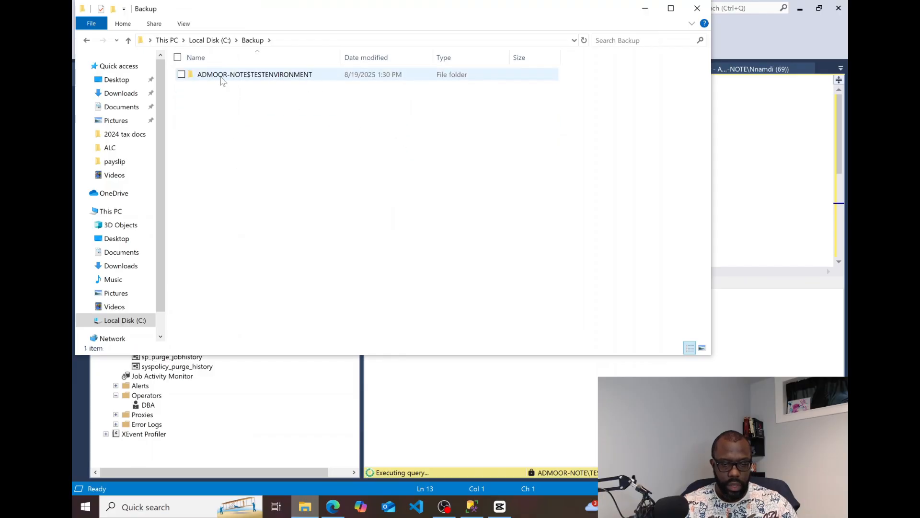
{"action": "double_click", "coordinate": [248, 75]}
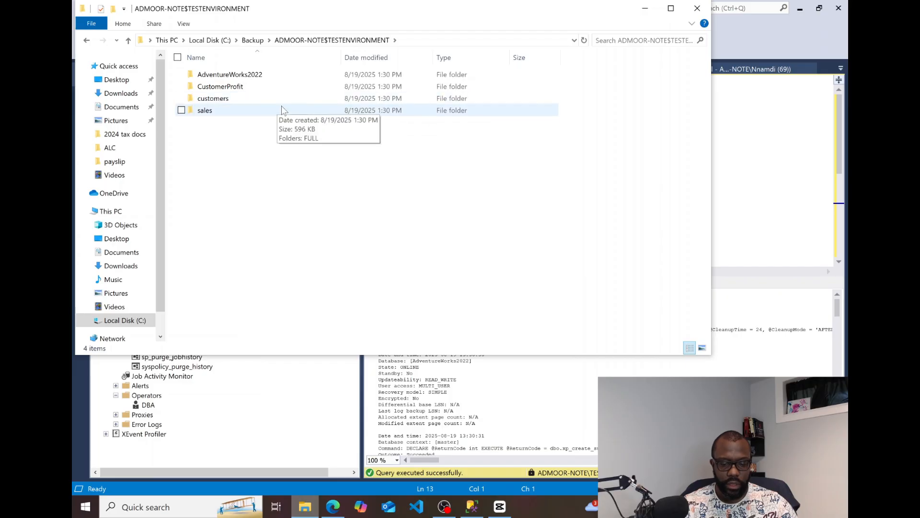
- Enlarge the query editor's messages area to review the backup output
{"action": "left_click", "coordinate": [762, 186]}
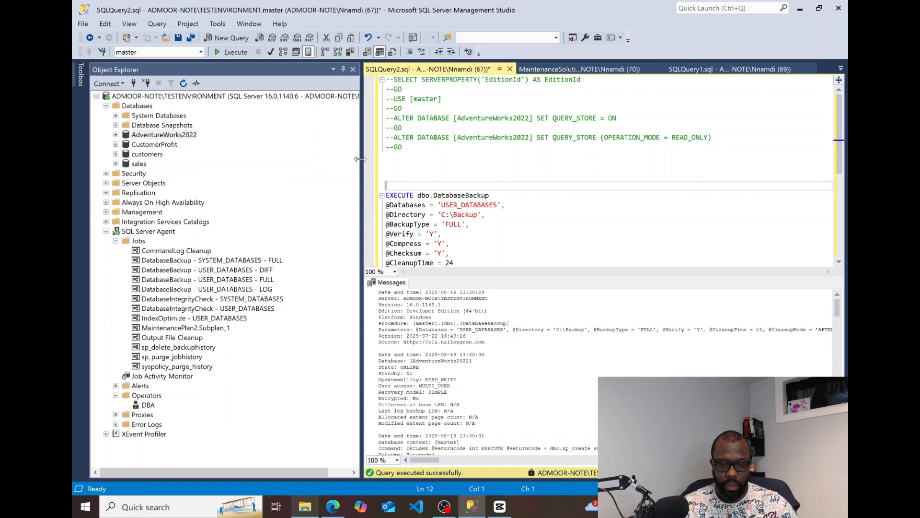
{"action": "left_click_drag", "start_coordinate": [364, 159], "coordinate": [290, 159]}
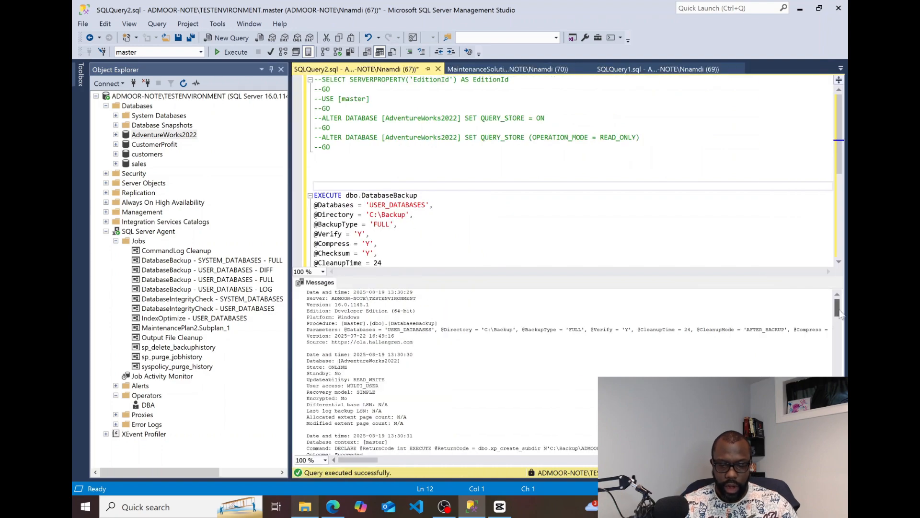
{"action": "left_click_drag", "start_coordinate": [838, 311], "coordinate": [844, 443]}
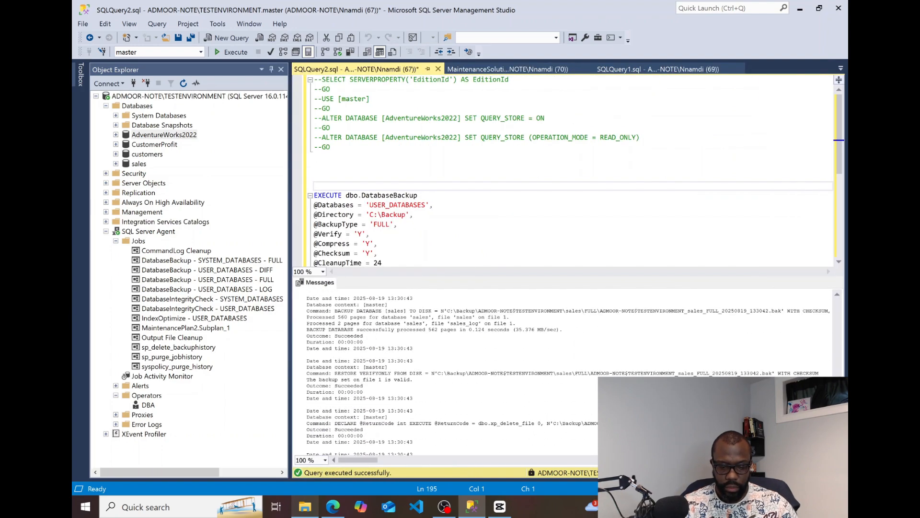
{"action": "left_click", "coordinate": [304, 512]}
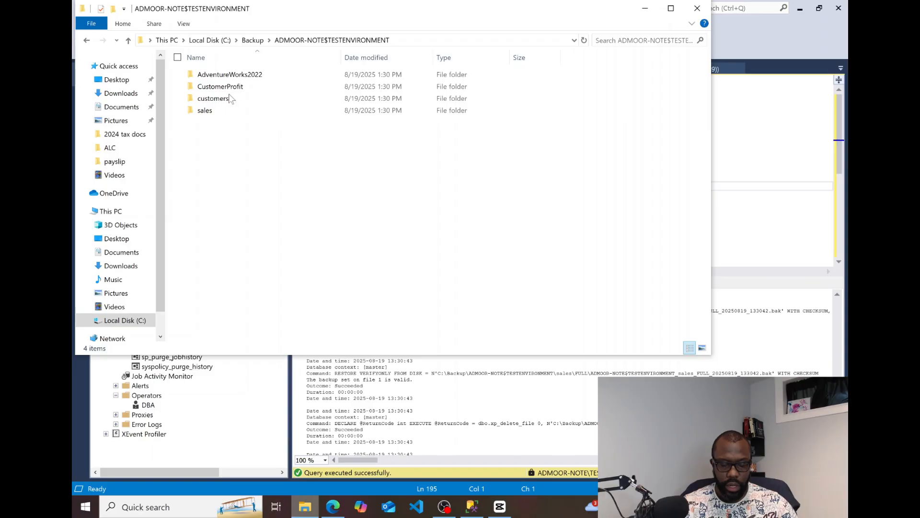
- Check the AdventureWorks2022 and CustomerProfit FULL folders for their .bak backup files
{"action": "double_click", "coordinate": [218, 75]}
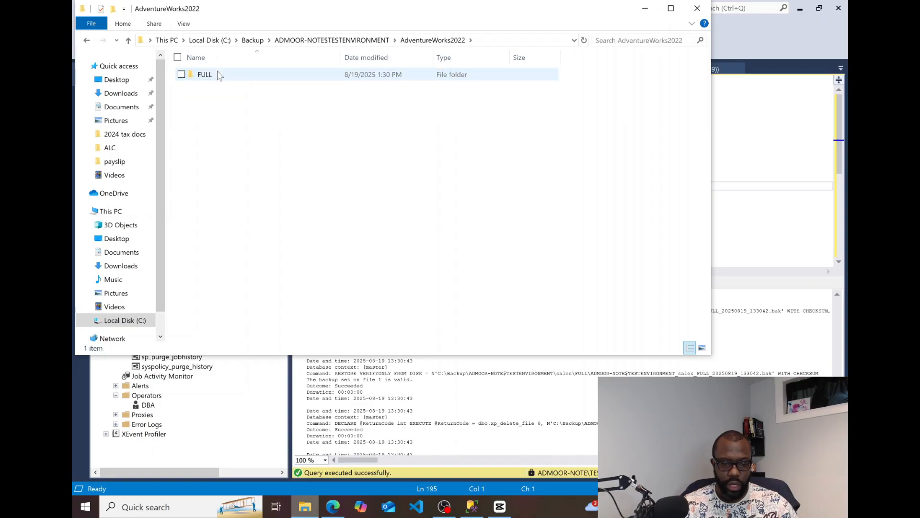
{"action": "double_click", "coordinate": [212, 79]}
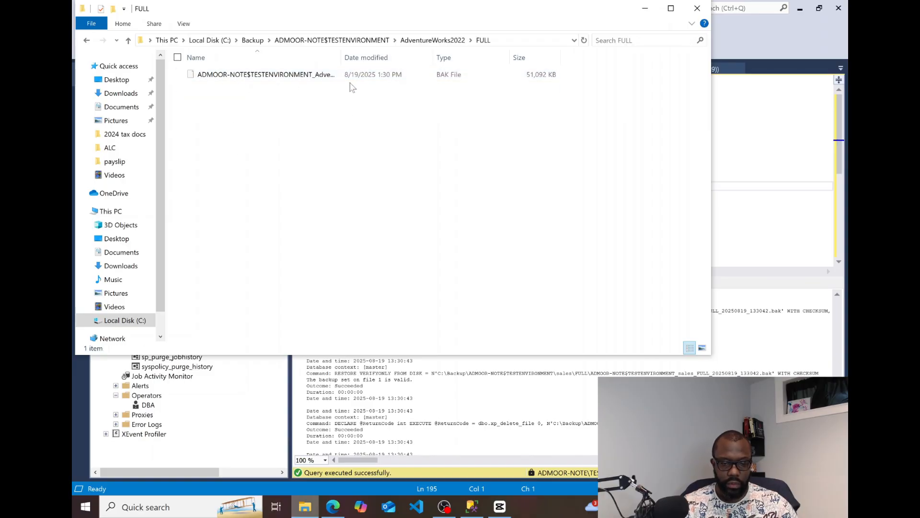
{"action": "left_click", "coordinate": [335, 40]}
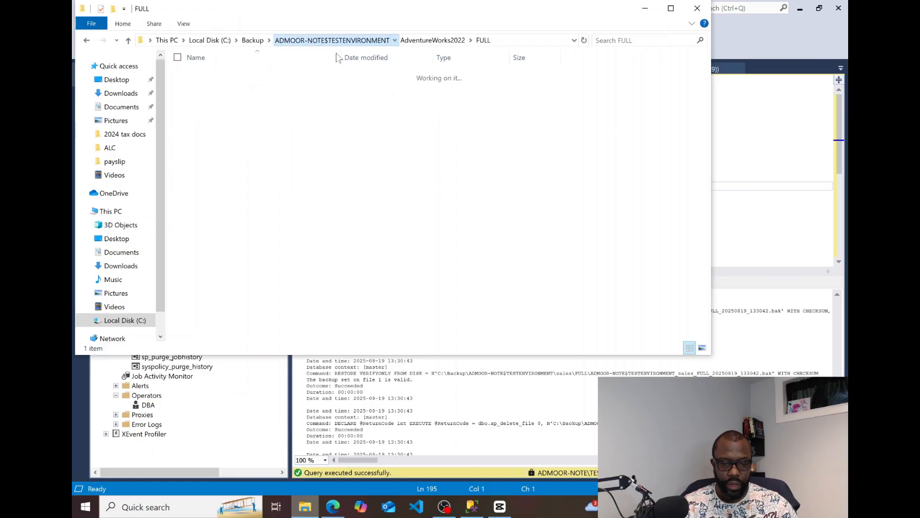
{"action": "double_click", "coordinate": [213, 87]}
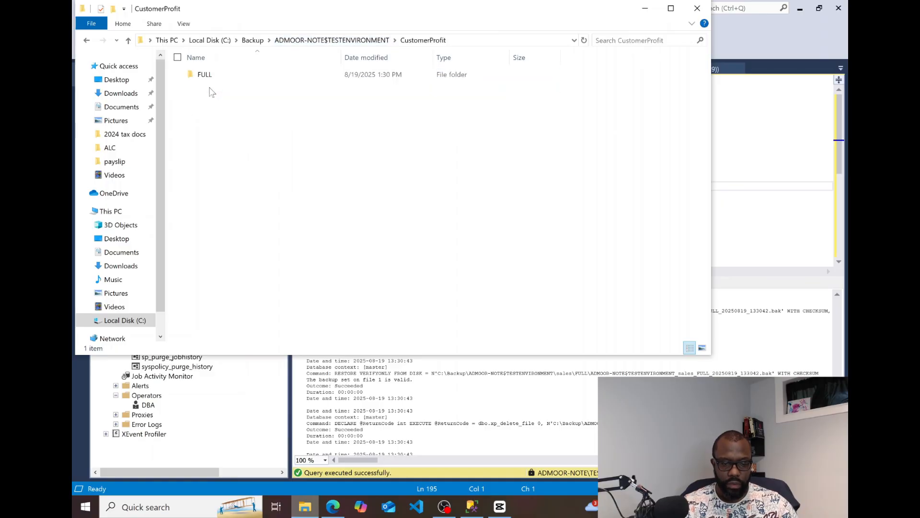
{"action": "left_click", "coordinate": [202, 77]}
{"action": "double_click", "coordinate": [202, 76]}
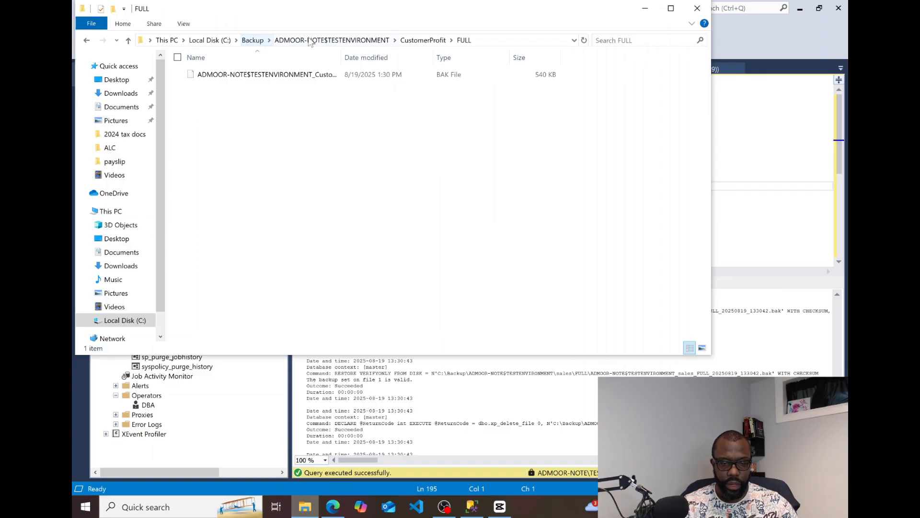
- Check the customers and sales FULL folders for their .bak files, then minimize File Explorer
{"action": "left_click", "coordinate": [283, 40]}
{"action": "double_click", "coordinate": [225, 98]}
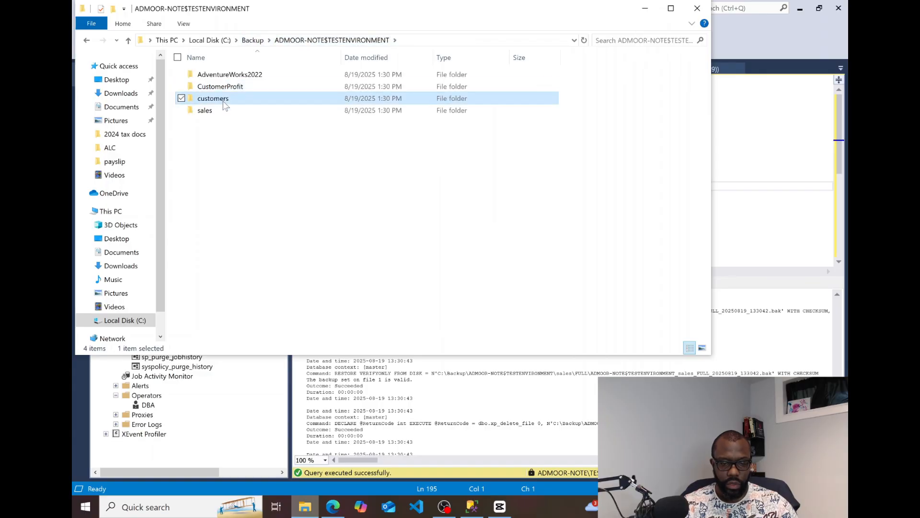
{"action": "double_click", "coordinate": [221, 74]}
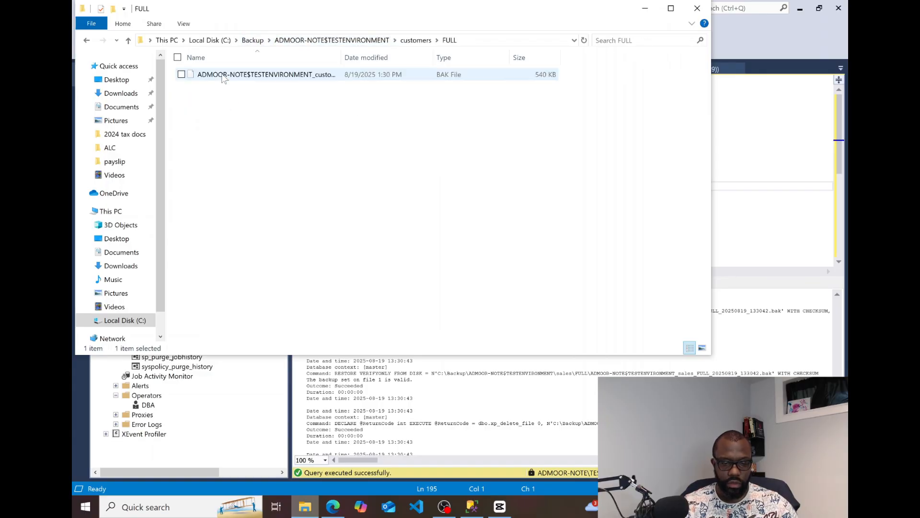
{"action": "left_click", "coordinate": [296, 42]}
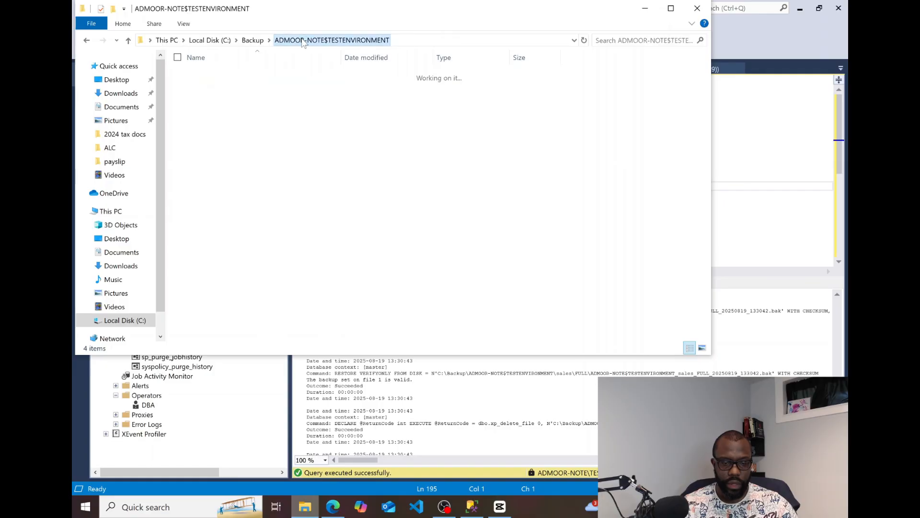
{"action": "double_click", "coordinate": [206, 111]}
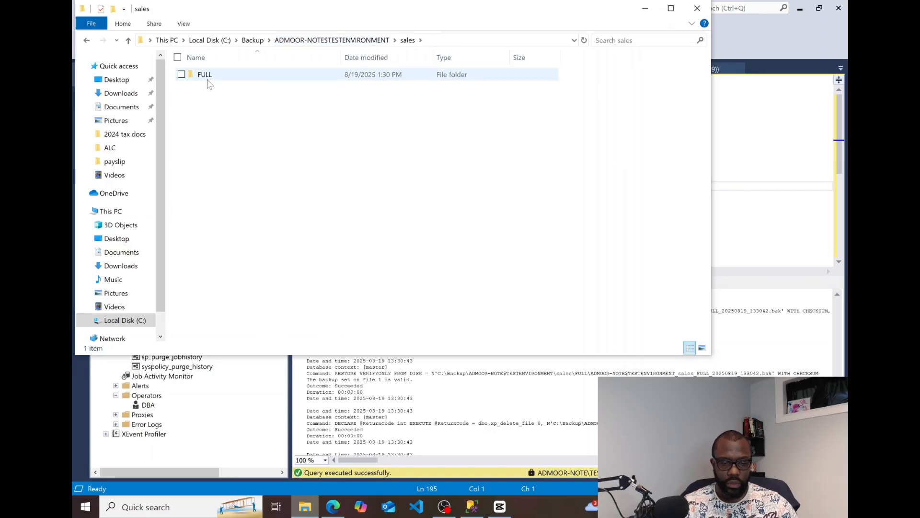
{"action": "double_click", "coordinate": [206, 78]}
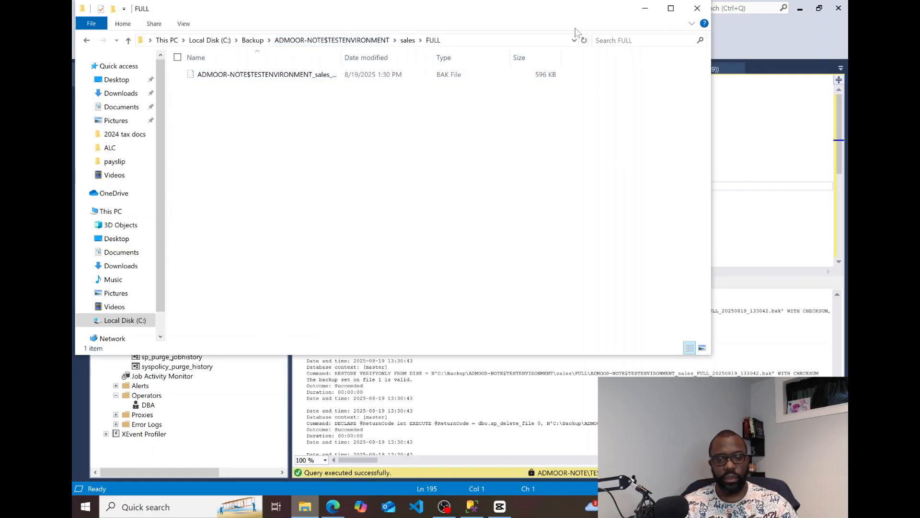
{"action": "left_click", "coordinate": [645, 9]}
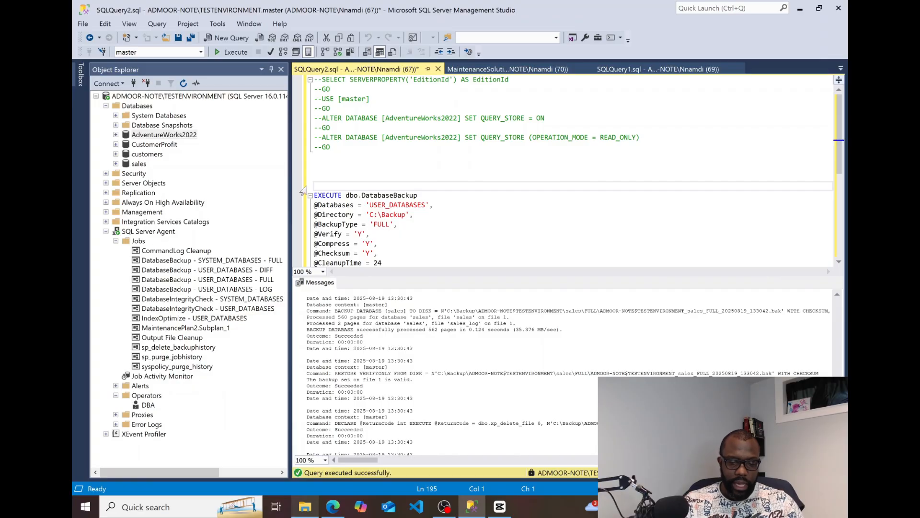
{"action": "left_click", "coordinate": [230, 288]}
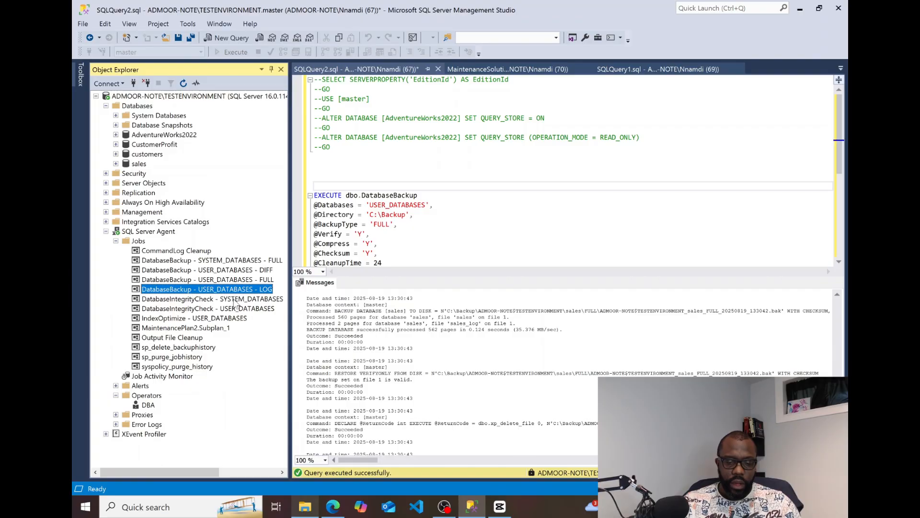
{"action": "left_click", "coordinate": [235, 309]}
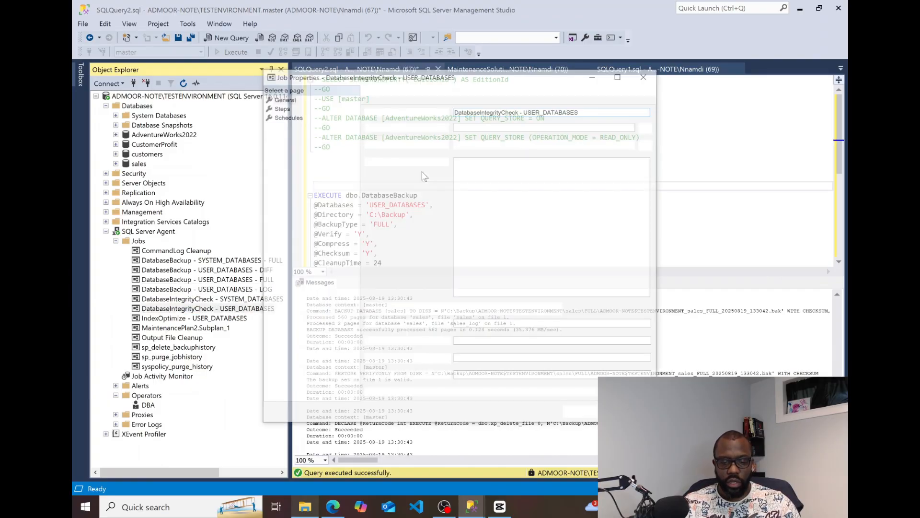
- View the DatabaseIntegrityCheck - USER_DATABASES job step's T-SQL command, then close both property windows
{"action": "left_click", "coordinate": [280, 106]}
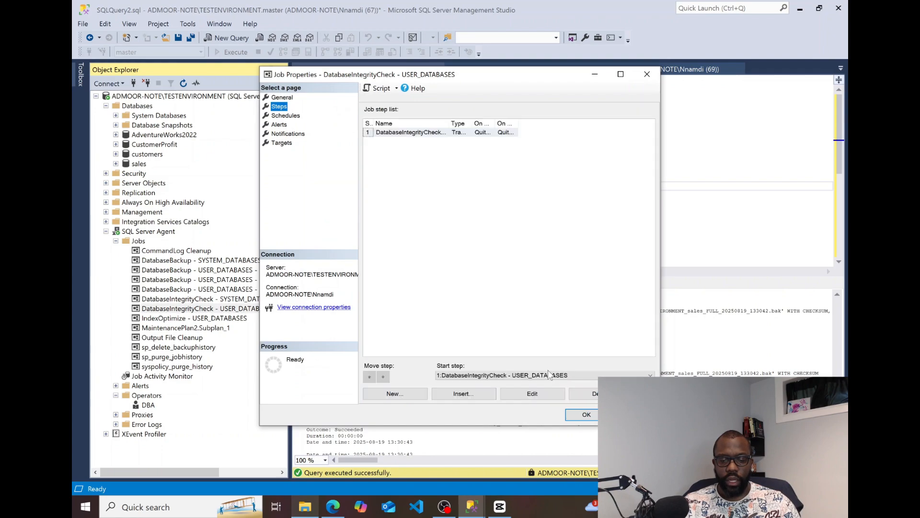
{"action": "left_click", "coordinate": [533, 394]}
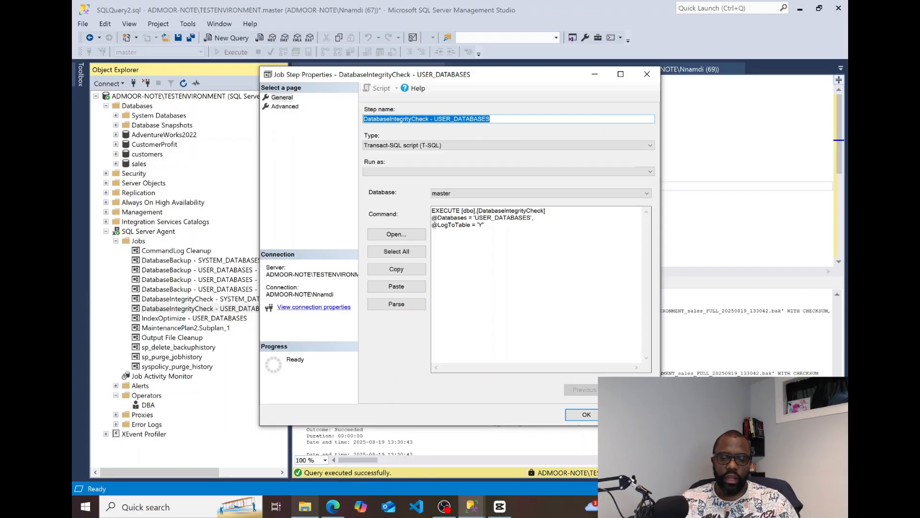
{"action": "left_click", "coordinate": [645, 73]}
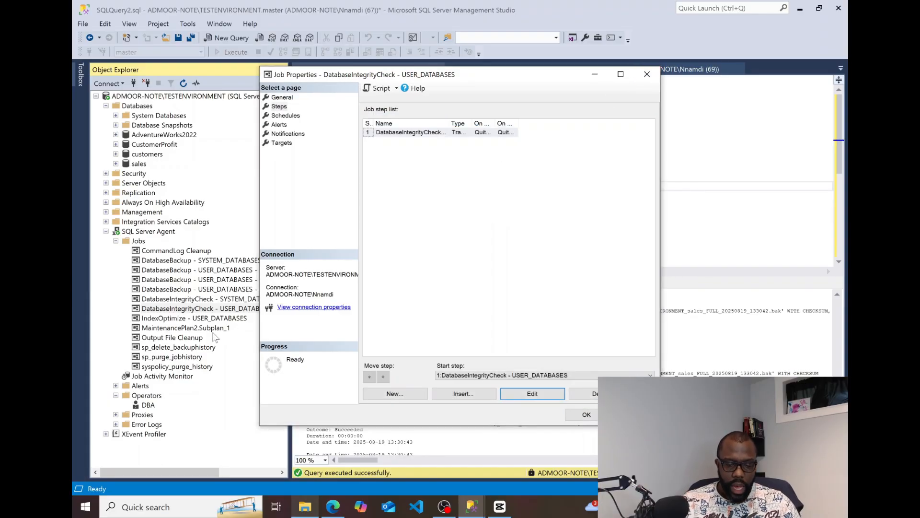
{"action": "left_click", "coordinate": [647, 74]}
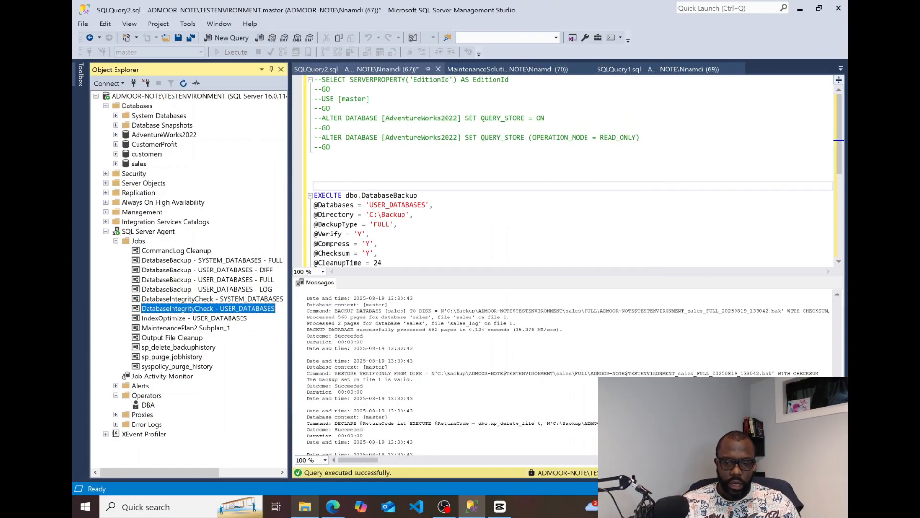
{"action": "double_click", "coordinate": [225, 319]}
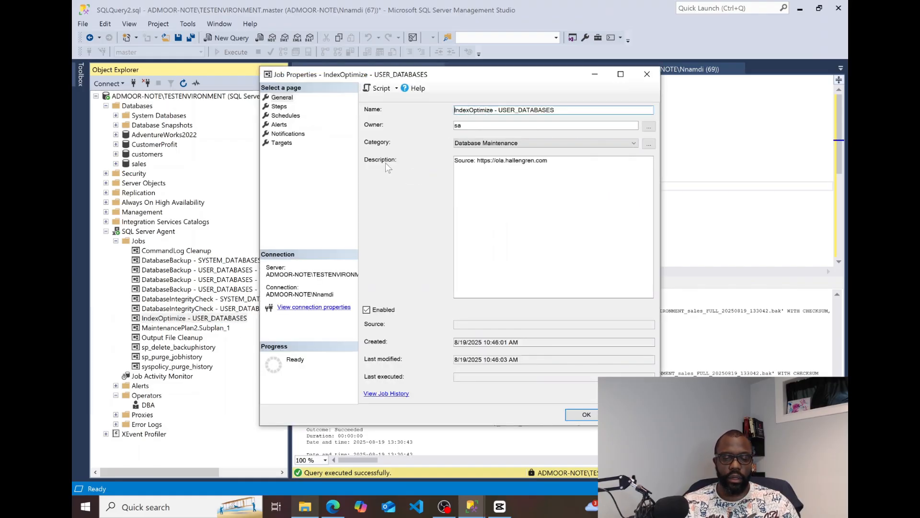
{"action": "left_click", "coordinate": [279, 106]}
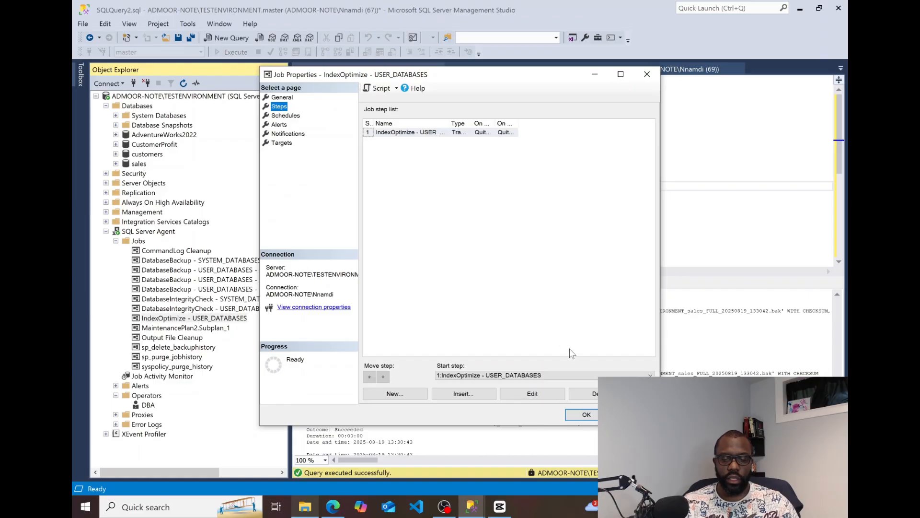
{"action": "left_click", "coordinate": [532, 393]}
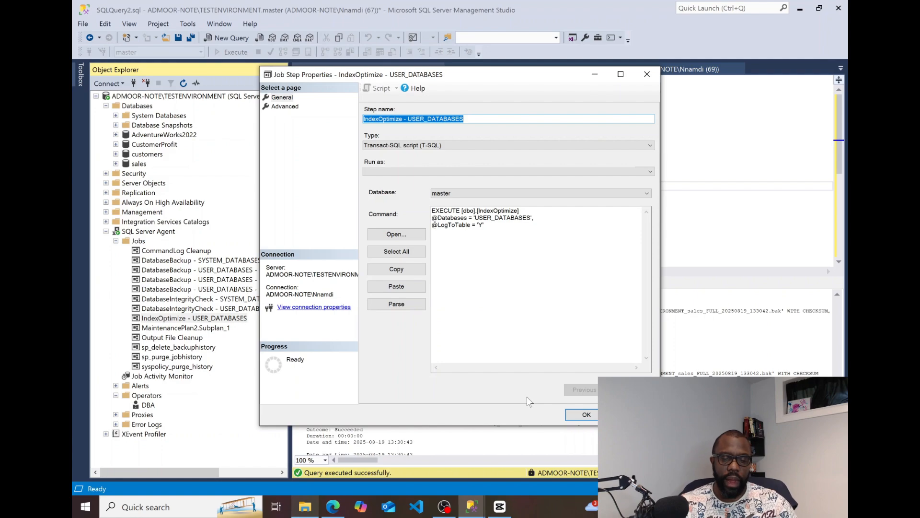
{"action": "left_click", "coordinate": [648, 75]}
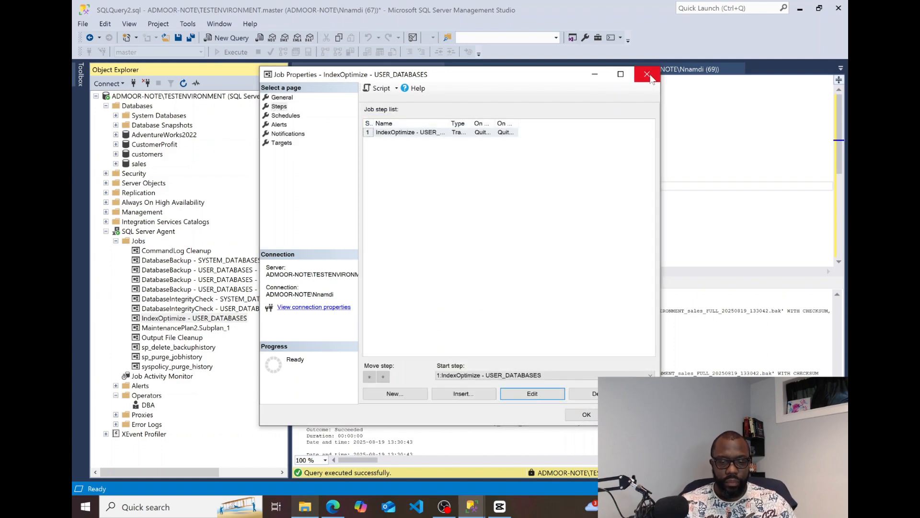
{"action": "left_click", "coordinate": [648, 75]}
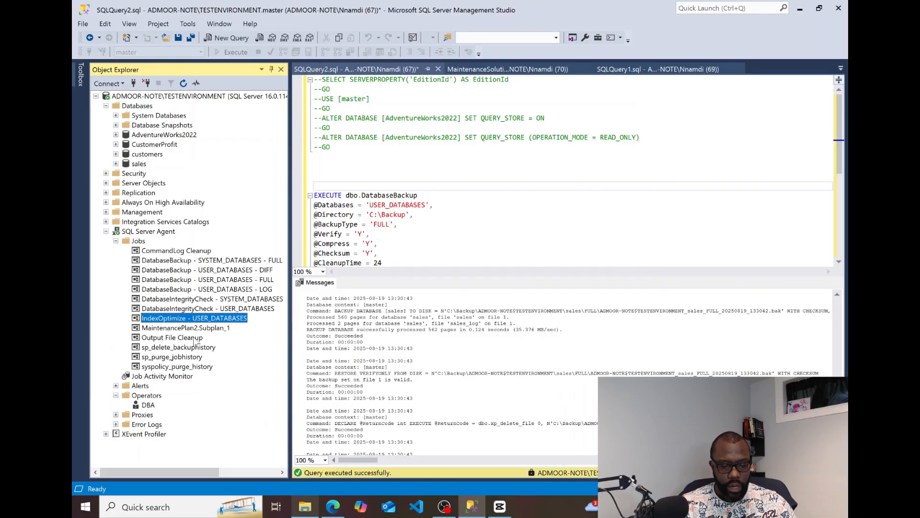
{"action": "left_click", "coordinate": [172, 341]}
{"action": "double_click", "coordinate": [171, 339]}
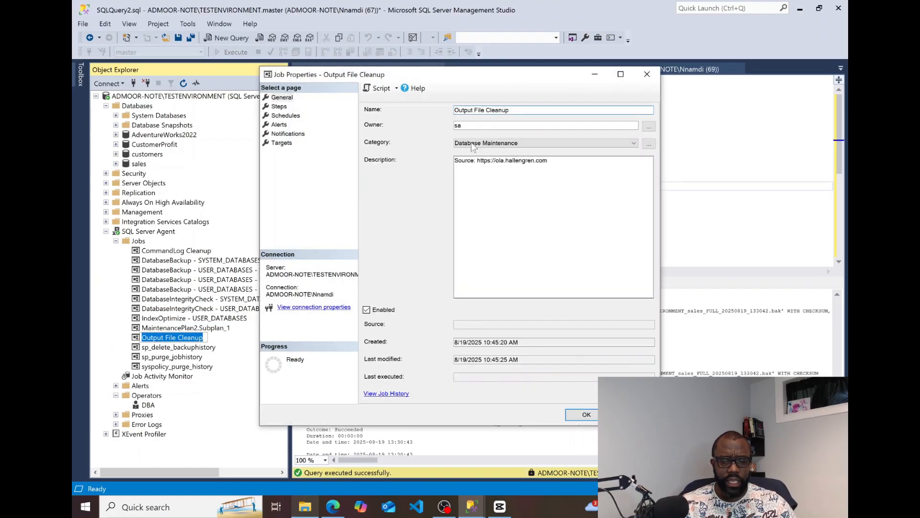
{"action": "left_click", "coordinate": [279, 106]}
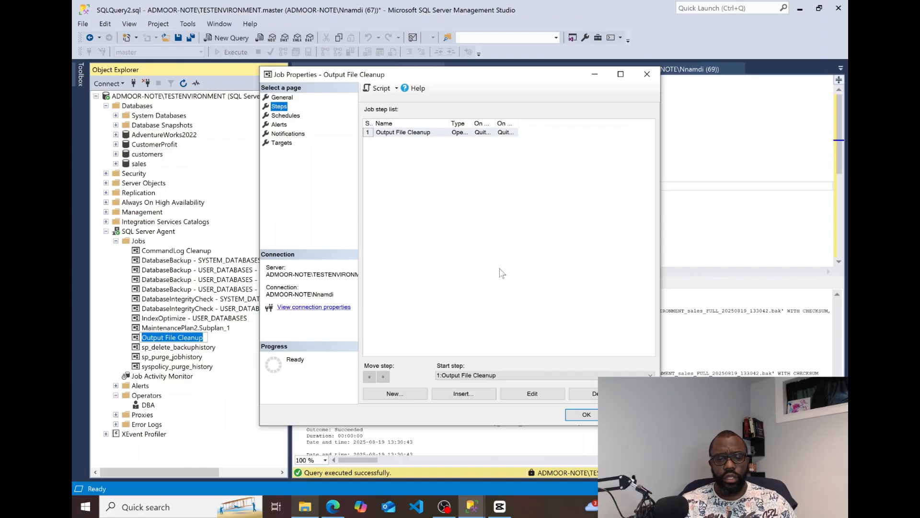
{"action": "left_click", "coordinate": [532, 394]}
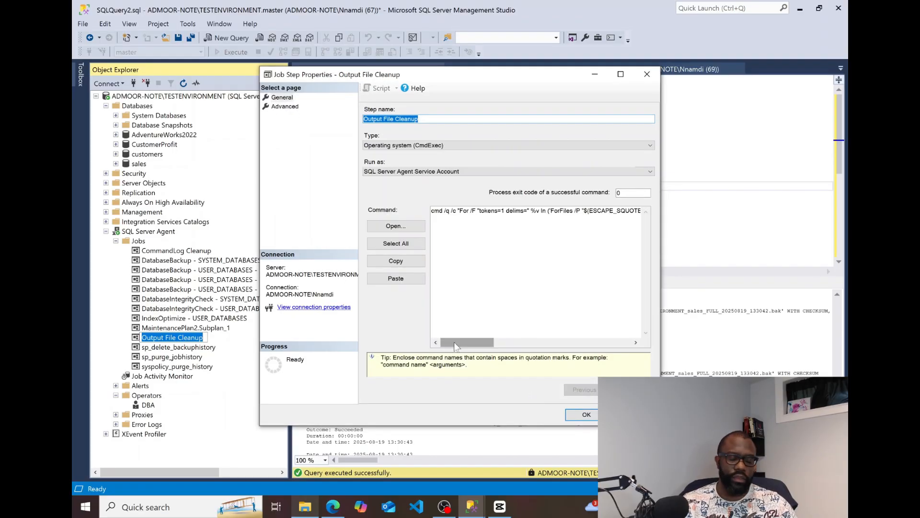
{"action": "left_click_drag", "start_coordinate": [453, 342], "coordinate": [410, 355]}
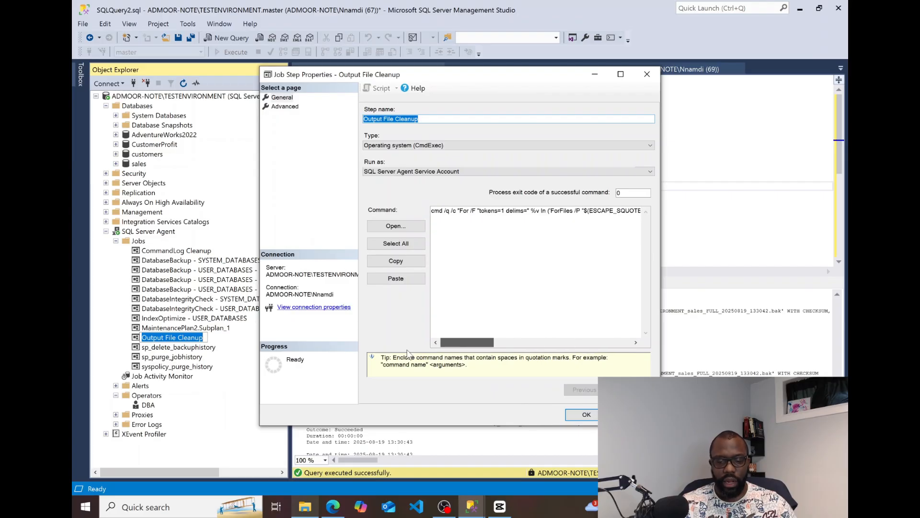
{"action": "left_click", "coordinate": [648, 74]}
{"action": "left_click", "coordinate": [648, 74]}
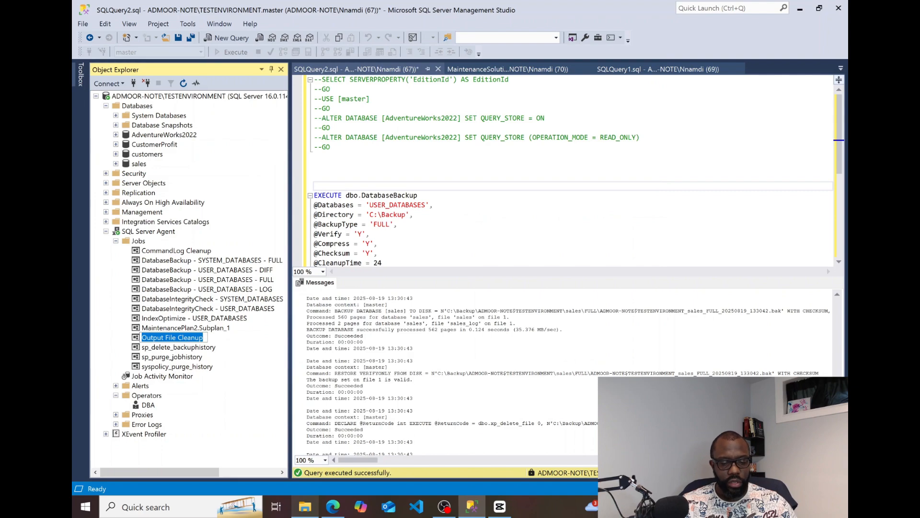
{"action": "left_click", "coordinate": [168, 361]}
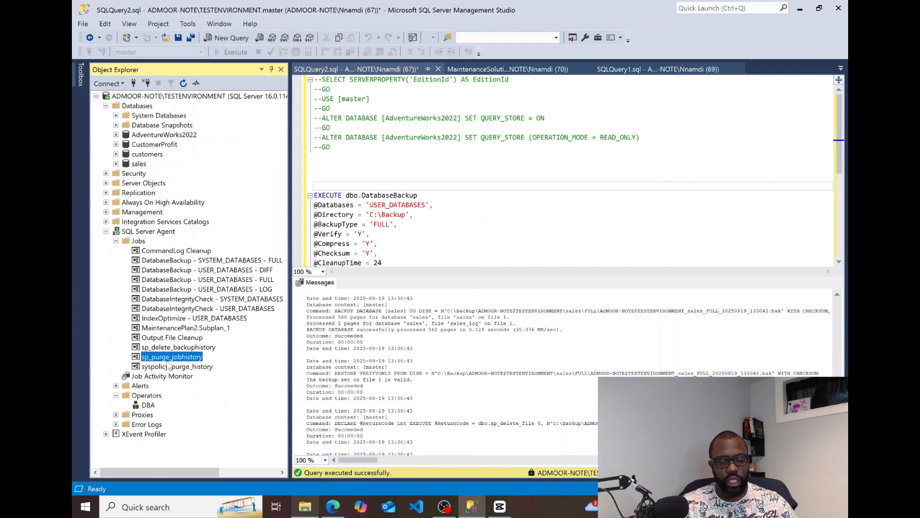
{"action": "left_click", "coordinate": [168, 368]}
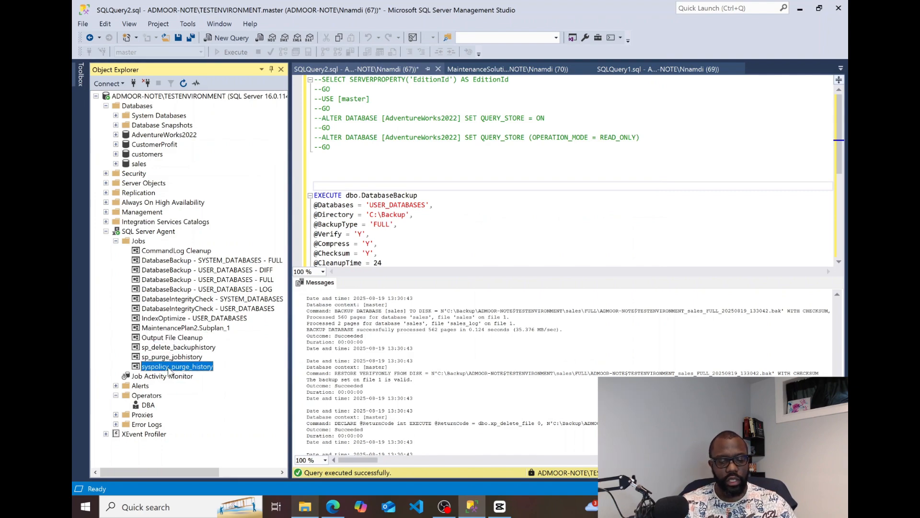
{"action": "left_click", "coordinate": [166, 349]}
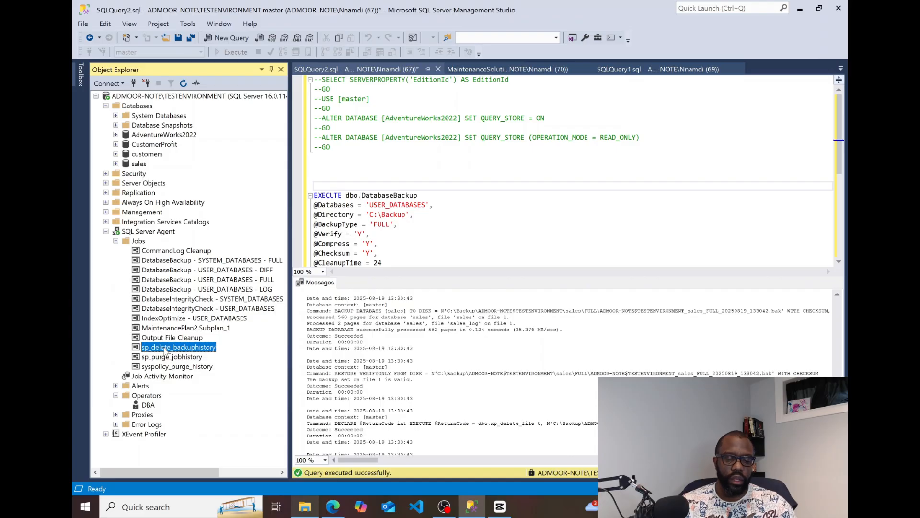
{"action": "double_click", "coordinate": [166, 349]}
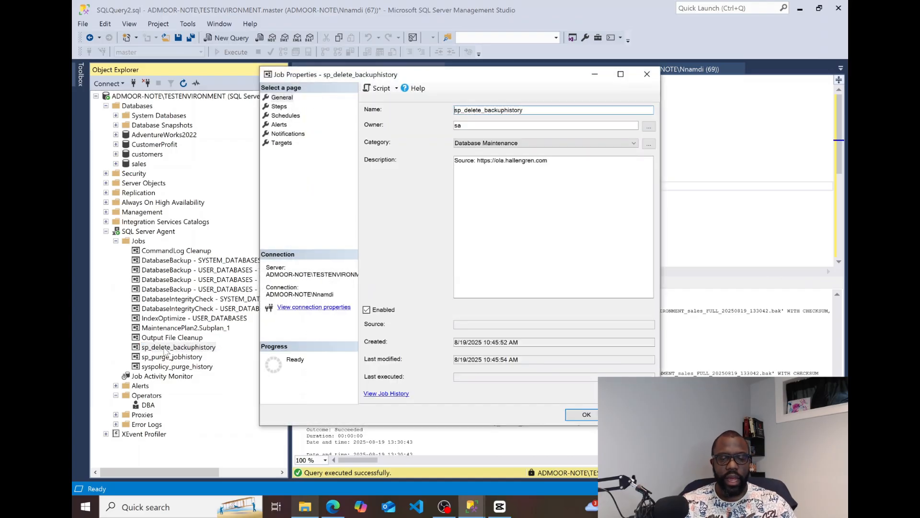
{"action": "left_click", "coordinate": [646, 76]}
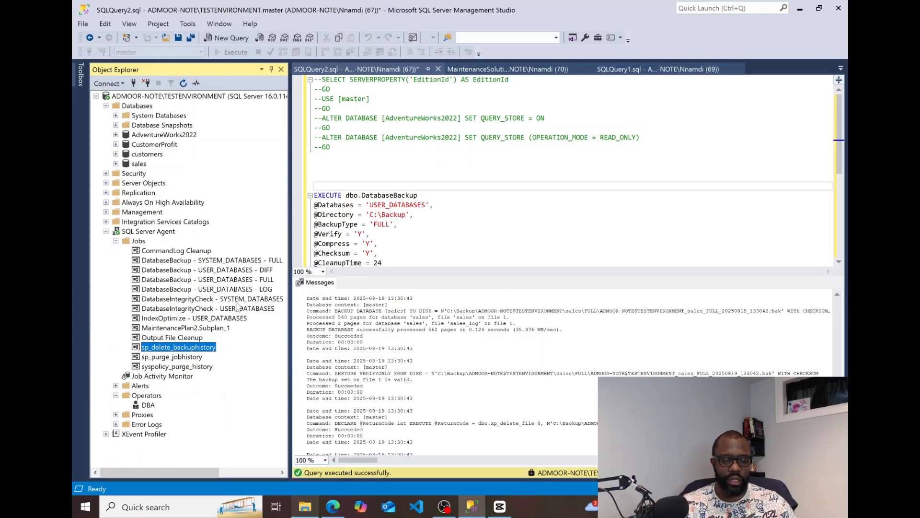
{"action": "left_click", "coordinate": [198, 311]}
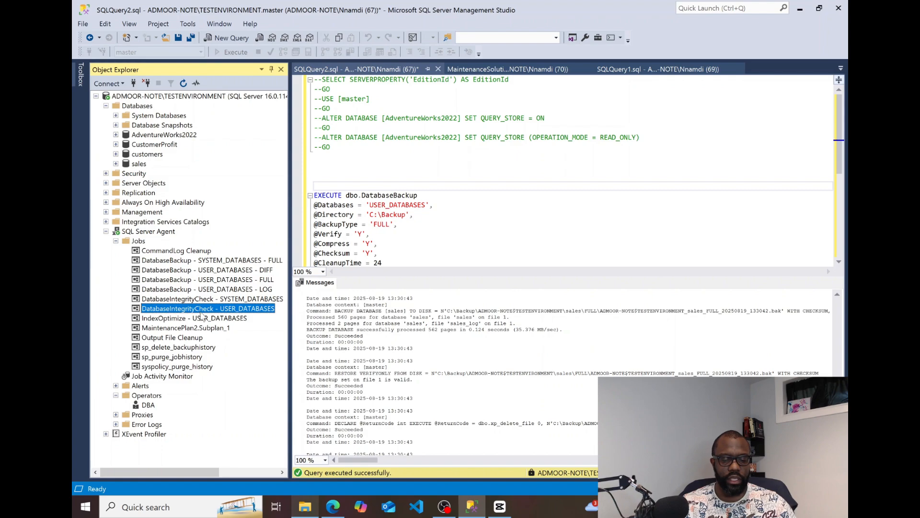
{"action": "left_click", "coordinate": [196, 318]}
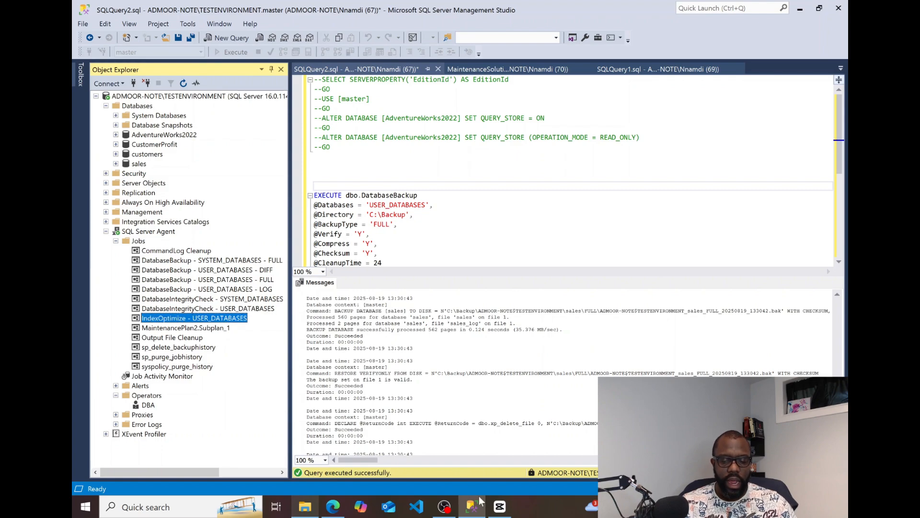
- In a new Edge tab, Google 'brent ozar' and open the Brent Ozar Unlimited site
{"action": "left_click", "coordinate": [332, 508]}
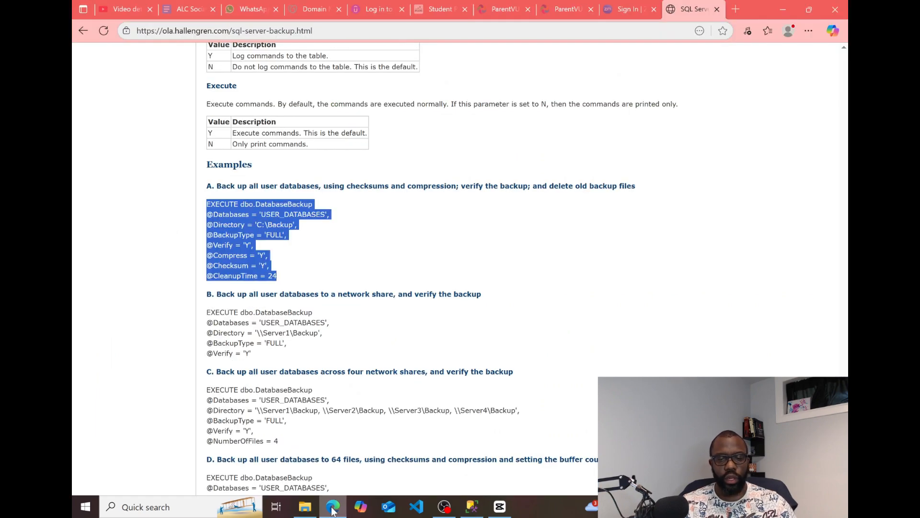
{"action": "left_click", "coordinate": [736, 9]}
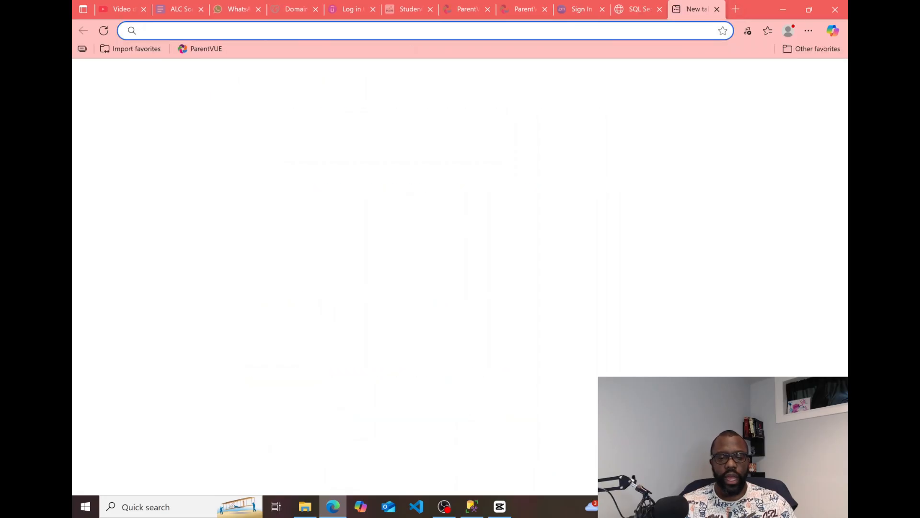
{"action": "type", "text": "goo"}
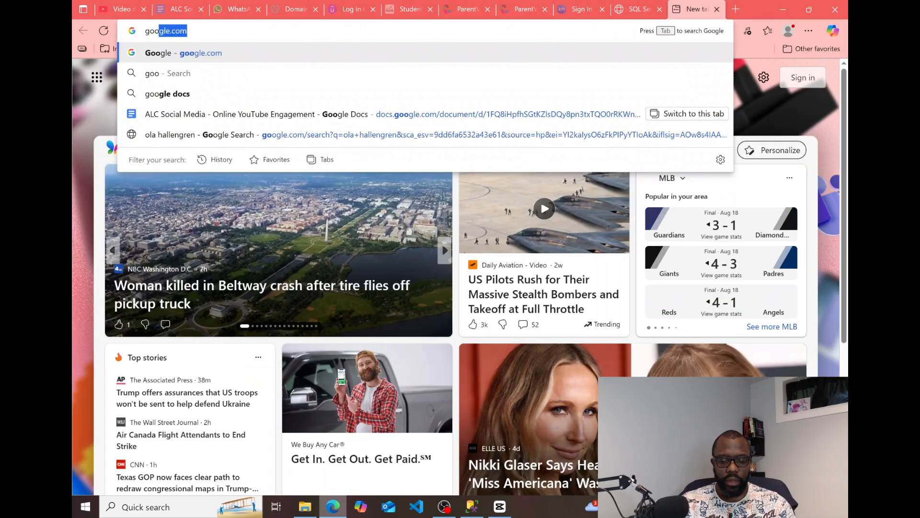
{"action": "key", "text": "Return"}
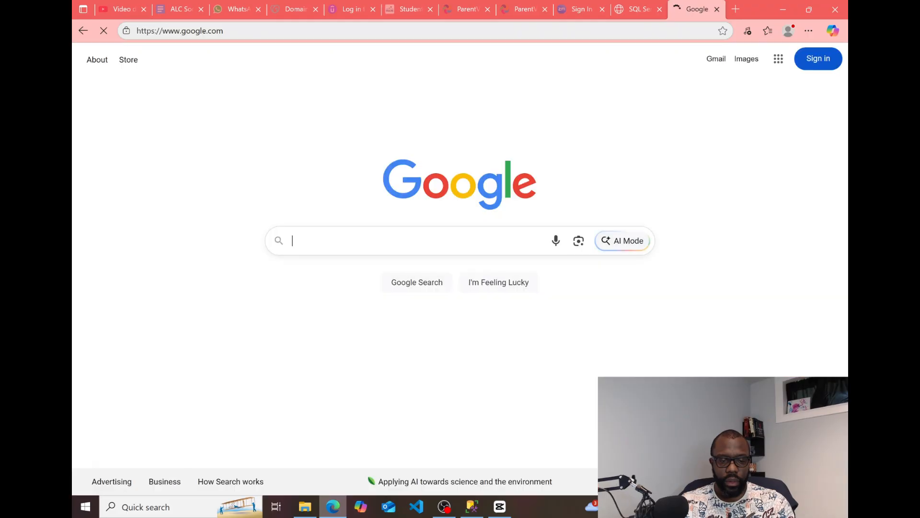
{"action": "type", "text": "brent "}
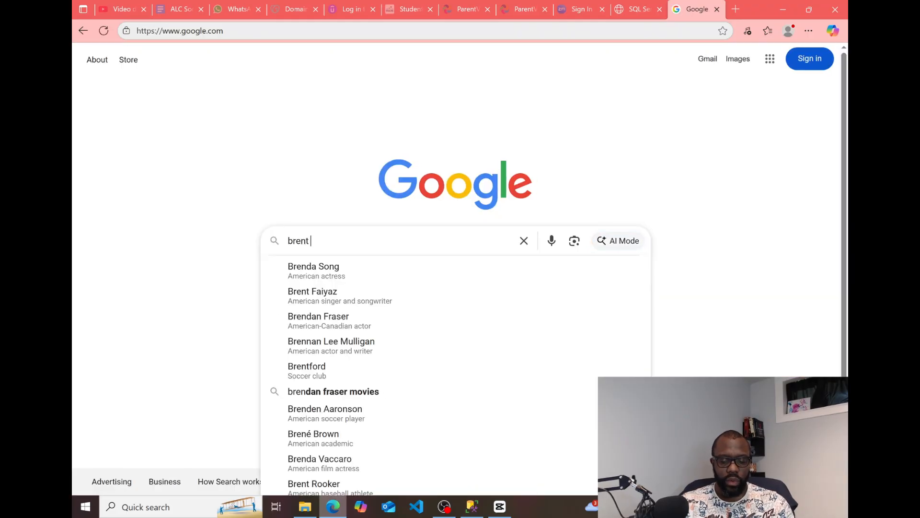
{"action": "type", "text": "oz"}
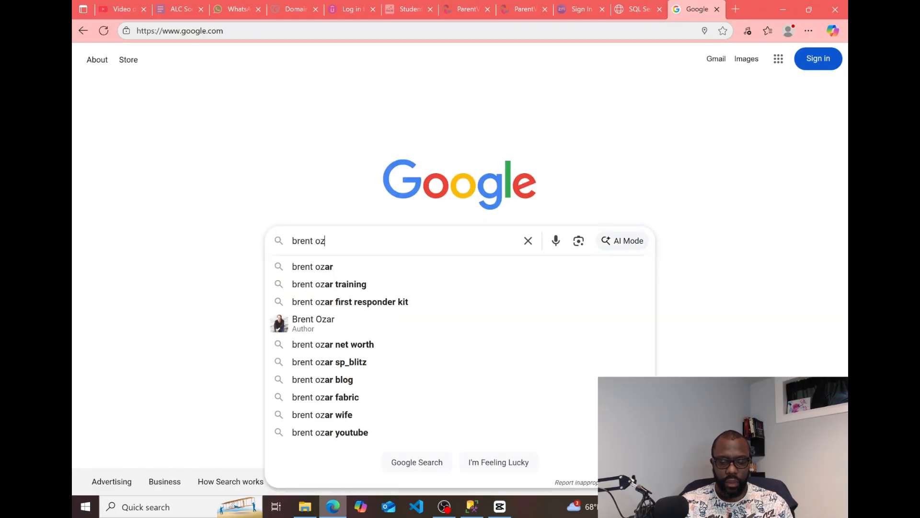
{"action": "type", "text": "ar"}
{"action": "key", "text": "Return"}
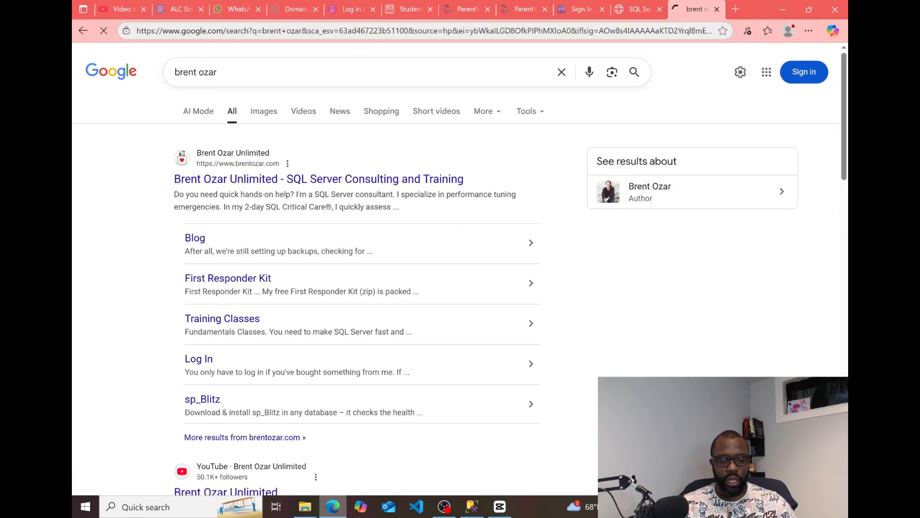
{"action": "left_click", "coordinate": [321, 183]}
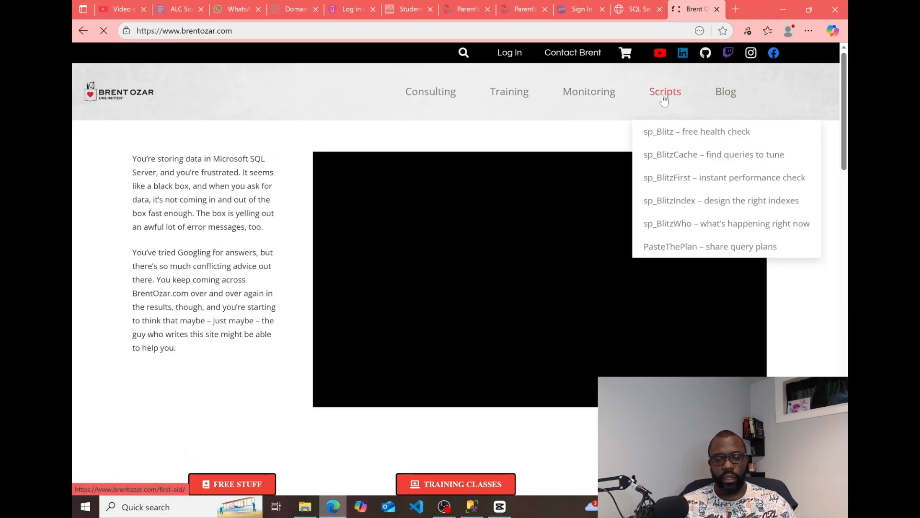
- Download FirstResponderKit.zip from the First Responder Kit page and show it in Downloads
{"action": "left_click", "coordinate": [664, 100]}
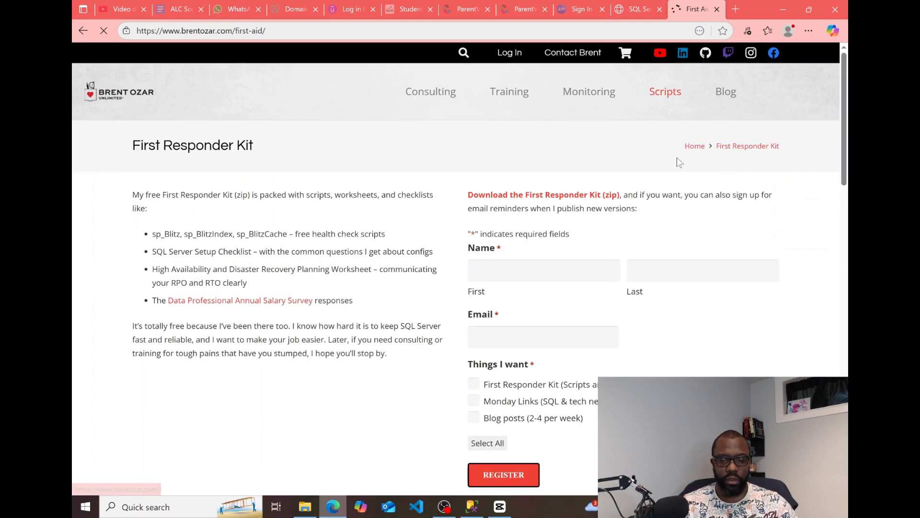
{"action": "left_click", "coordinate": [531, 199]}
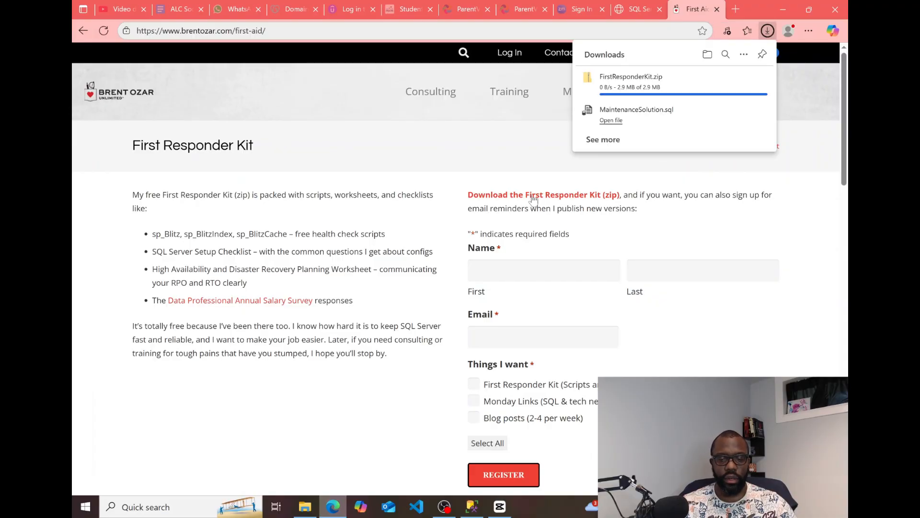
{"action": "mouse_move", "coordinate": [736, 91]}
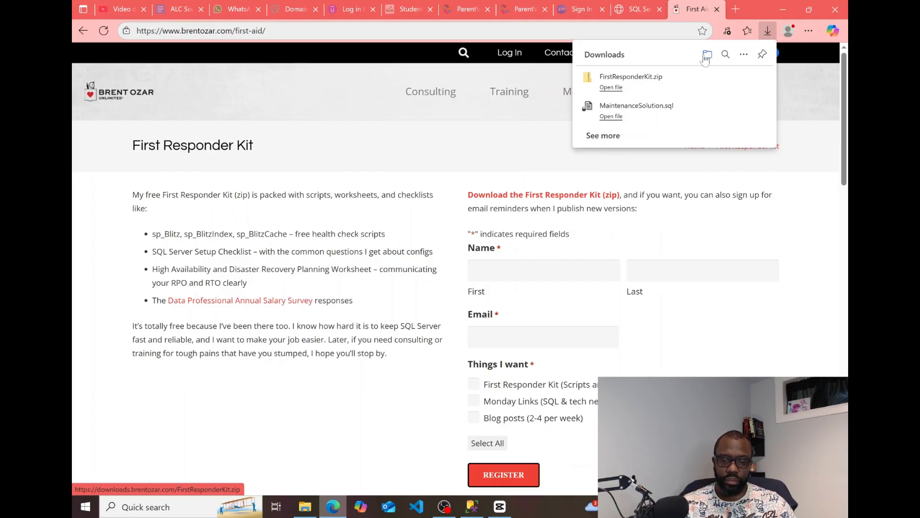
{"action": "left_click", "coordinate": [652, 94]}
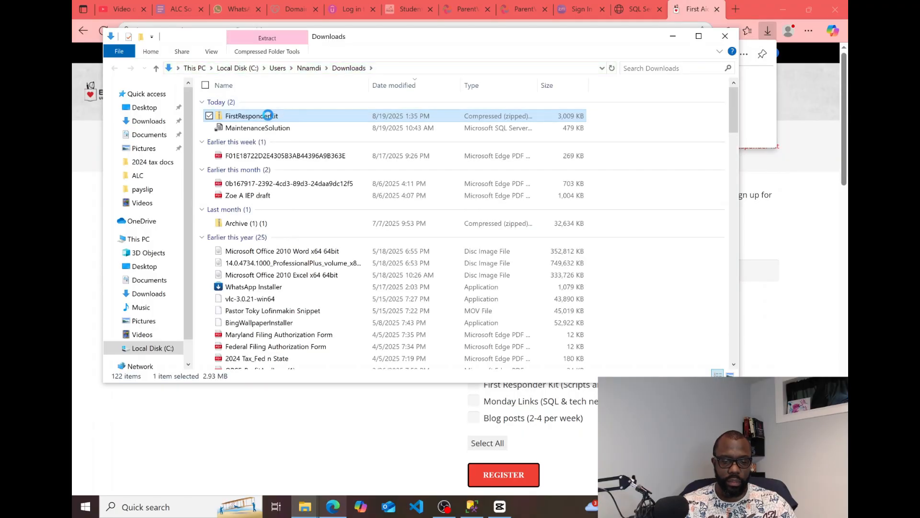
- Extract FirstResponderKit.zip into its own folder and select the Install-All-Scripts file
{"action": "right_click", "coordinate": [269, 120]}
{"action": "left_click", "coordinate": [229, 169]}
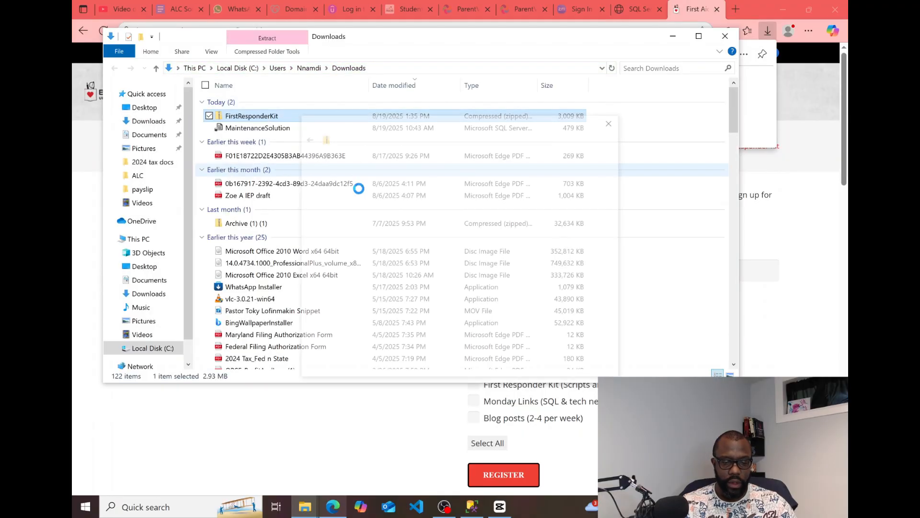
{"action": "left_click", "coordinate": [539, 372]}
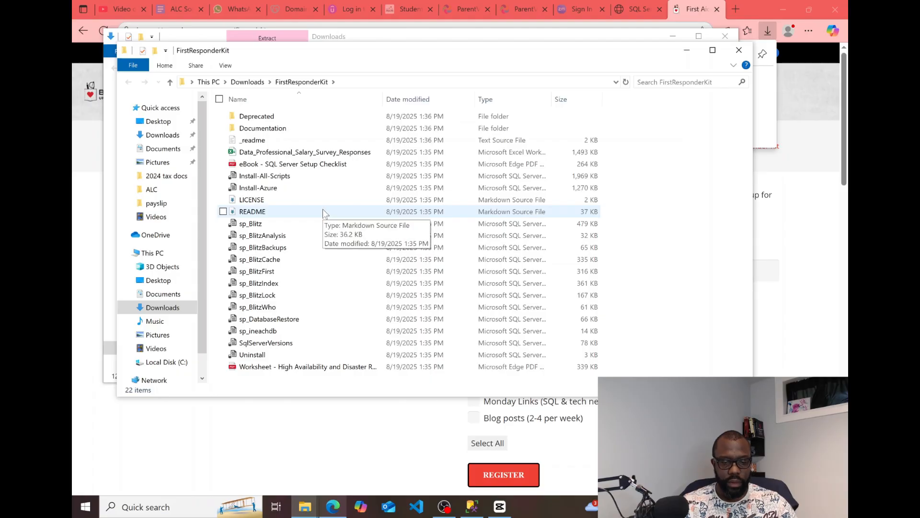
{"action": "left_click", "coordinate": [266, 177]}
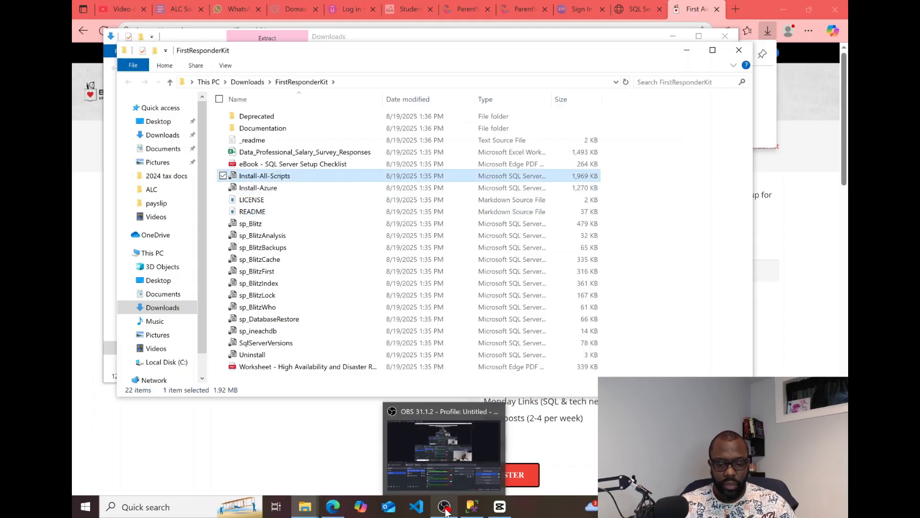
{"action": "mouse_move", "coordinate": [472, 506]}
{"action": "left_click", "coordinate": [486, 448]}
- Drag Install-All-Scripts.sql from the FirstResponderKit folder into SSMS and execute it against master
{"action": "left_click", "coordinate": [305, 506]}
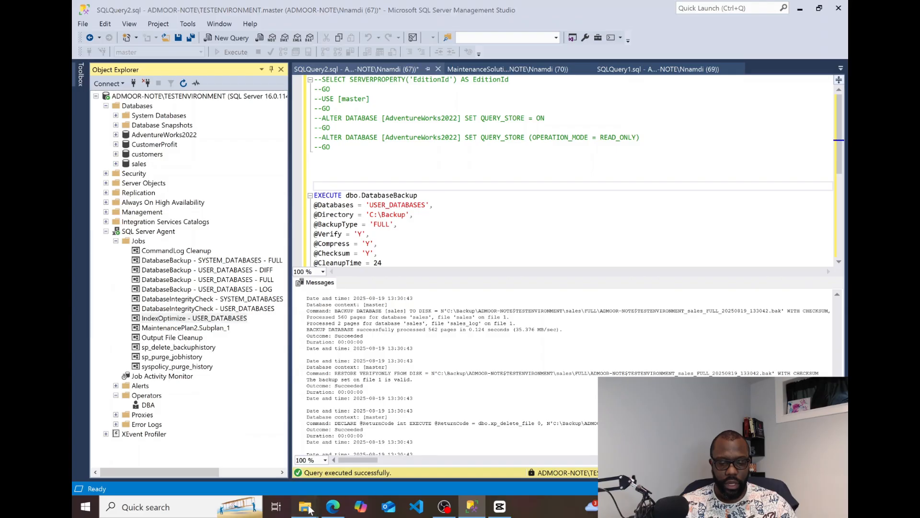
{"action": "left_click", "coordinate": [426, 465]}
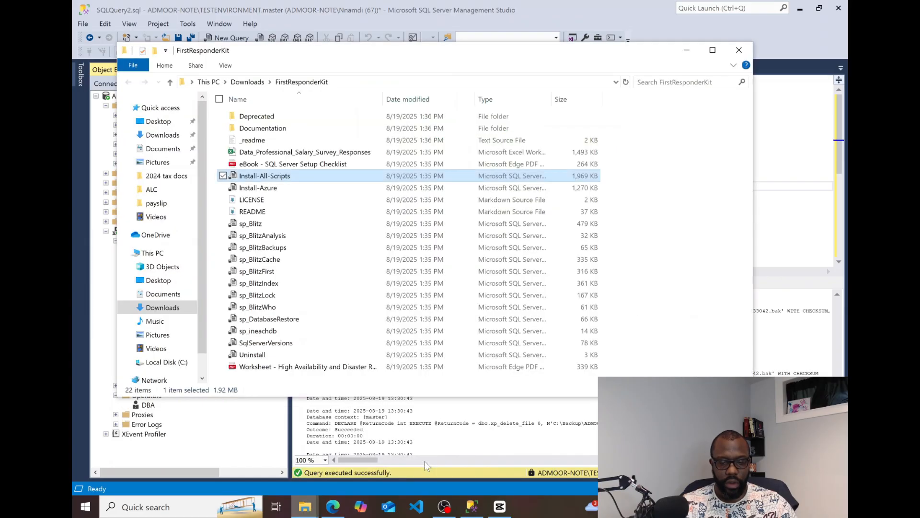
{"action": "left_click_drag", "start_coordinate": [256, 179], "coordinate": [793, 165]}
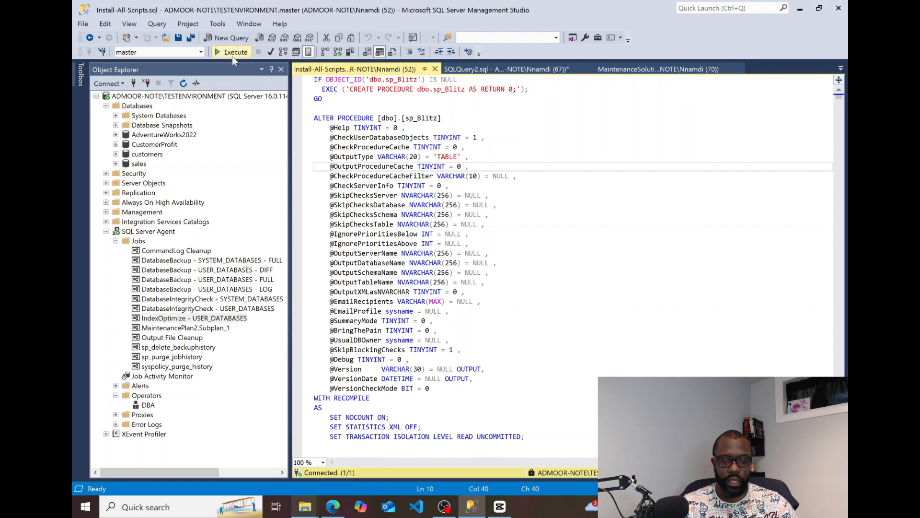
{"action": "left_click", "coordinate": [231, 54]}
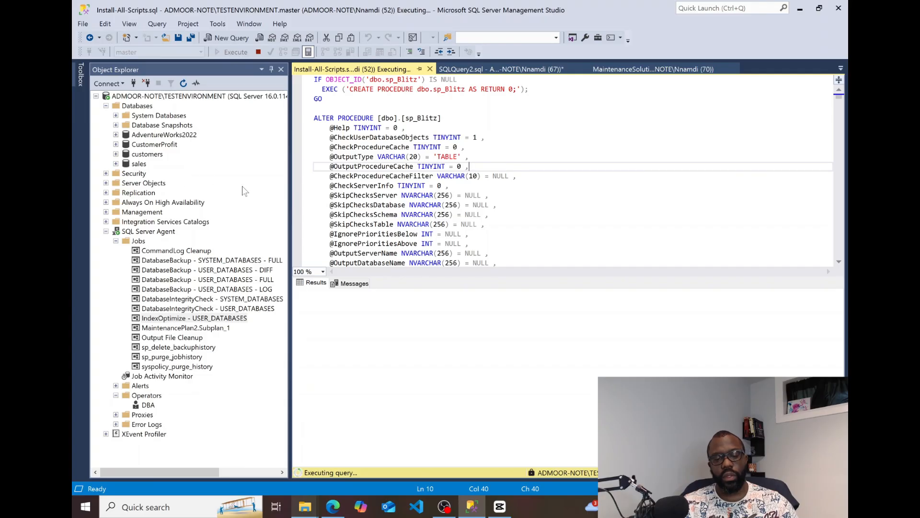
- Create a new database named DBATools under the Databases node, then return to the install script
{"action": "right_click", "coordinate": [140, 108]}
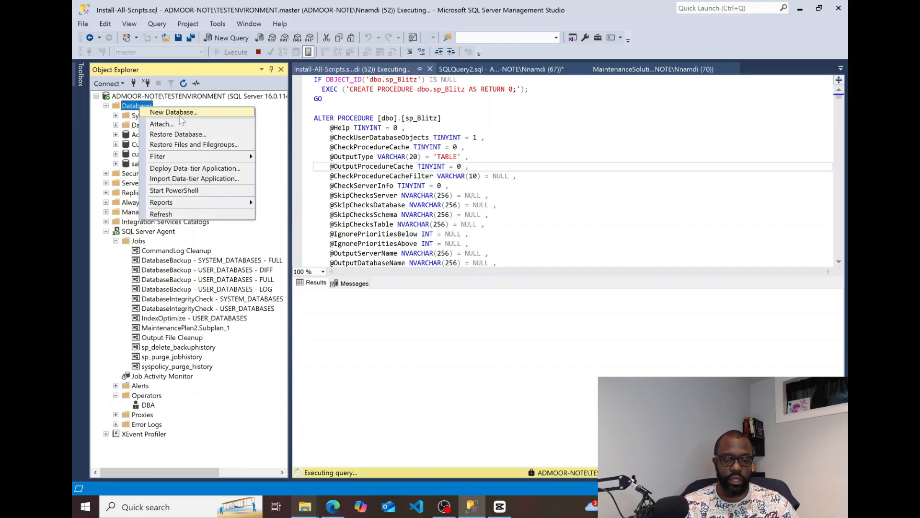
{"action": "left_click", "coordinate": [180, 116]}
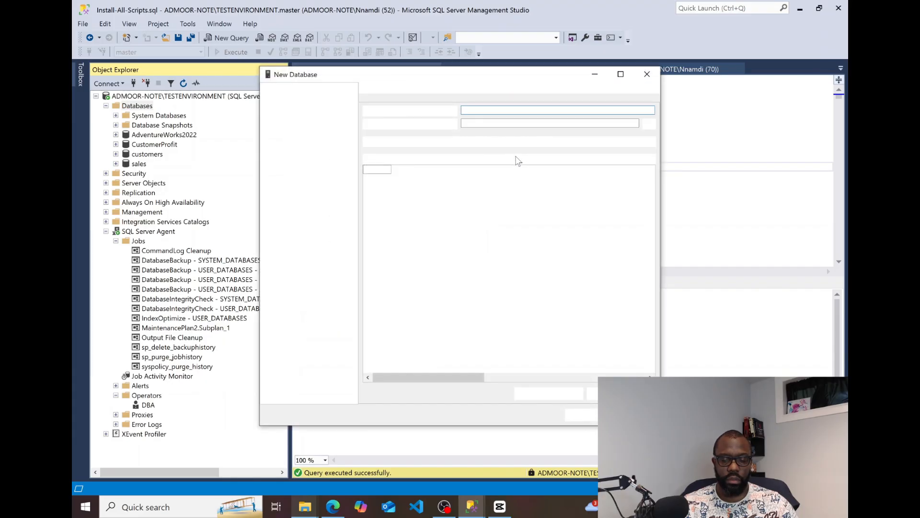
{"action": "type", "text": "D"}
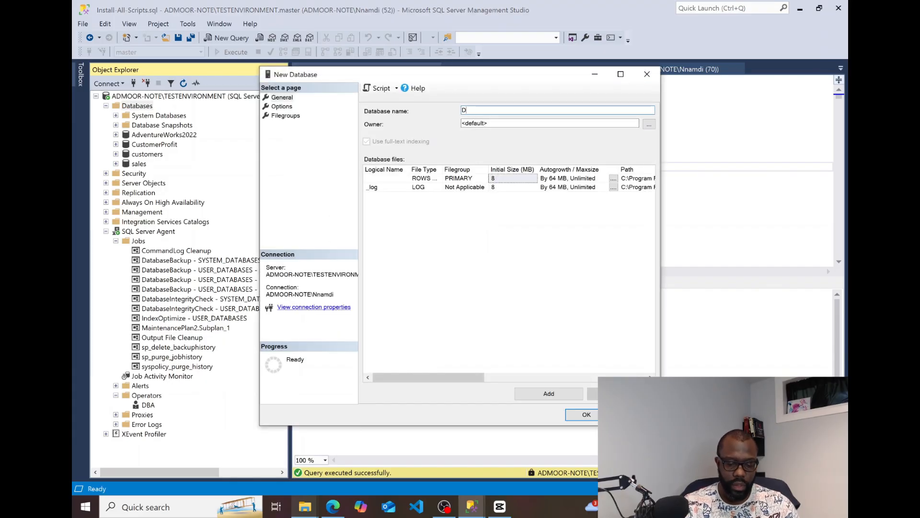
{"action": "type", "text": "BATo"}
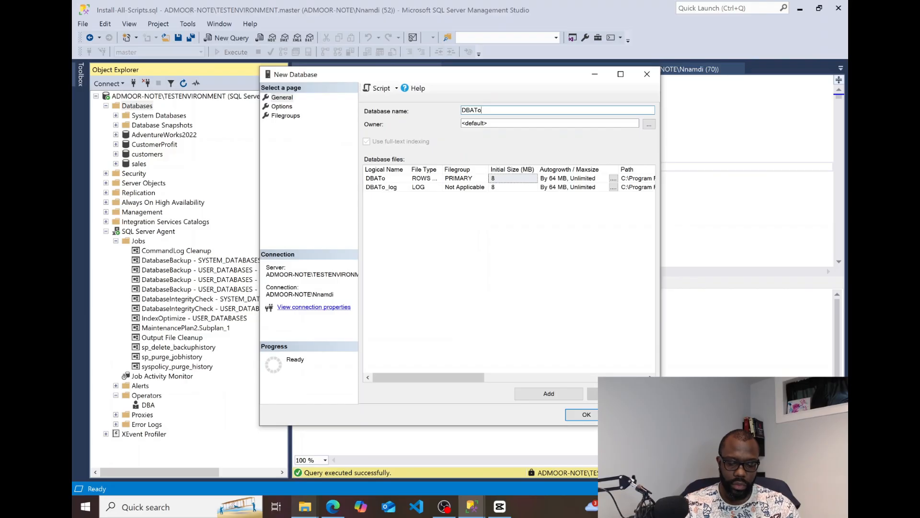
{"action": "type", "text": "ols"}
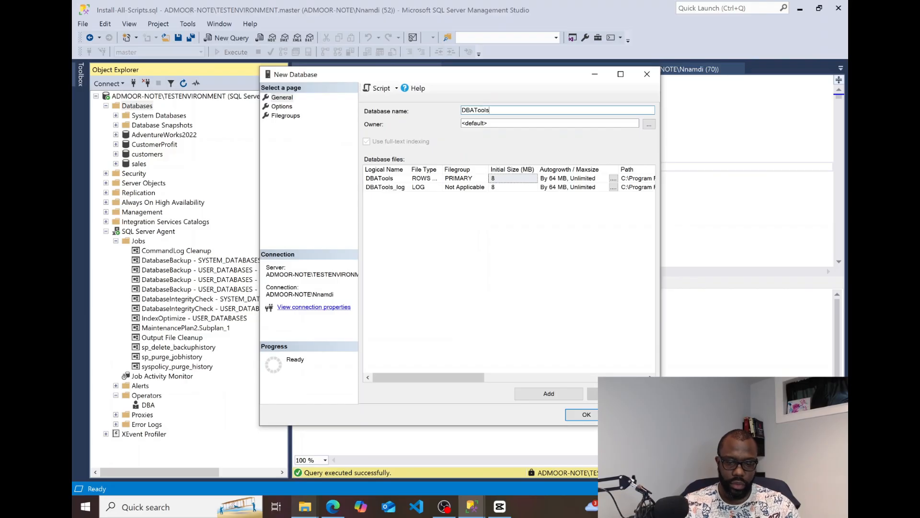
{"action": "left_click", "coordinate": [581, 414]}
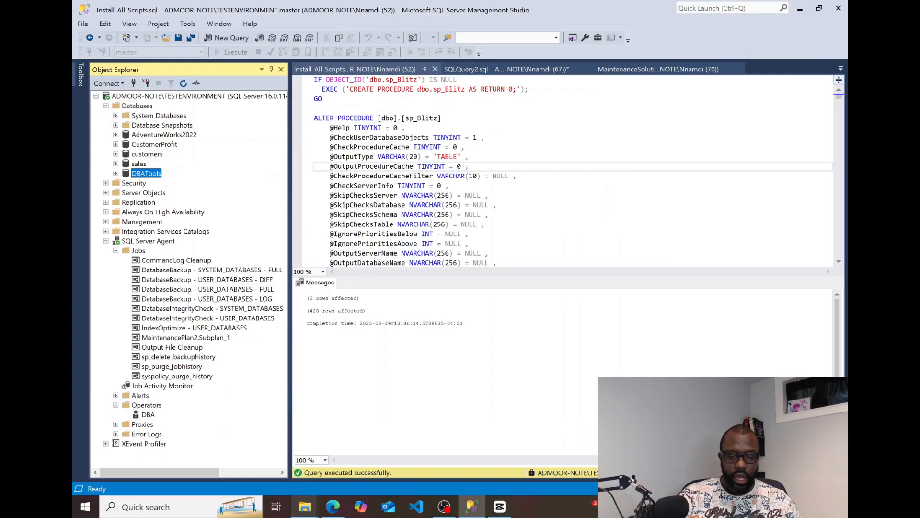
{"action": "left_click", "coordinate": [497, 204]}
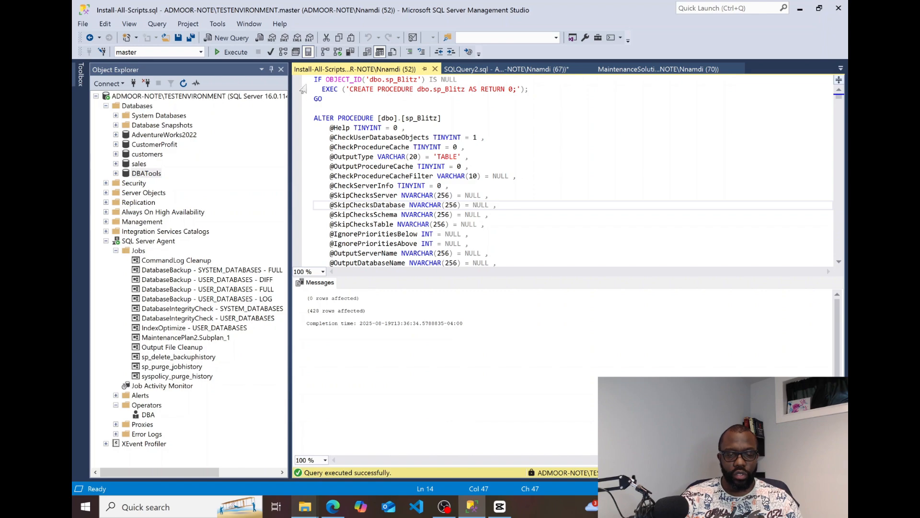
- In a new query, run SELECT * FROM sys.objects WHERE name LIKE 'sp_bli%'
{"action": "left_click", "coordinate": [237, 42]}
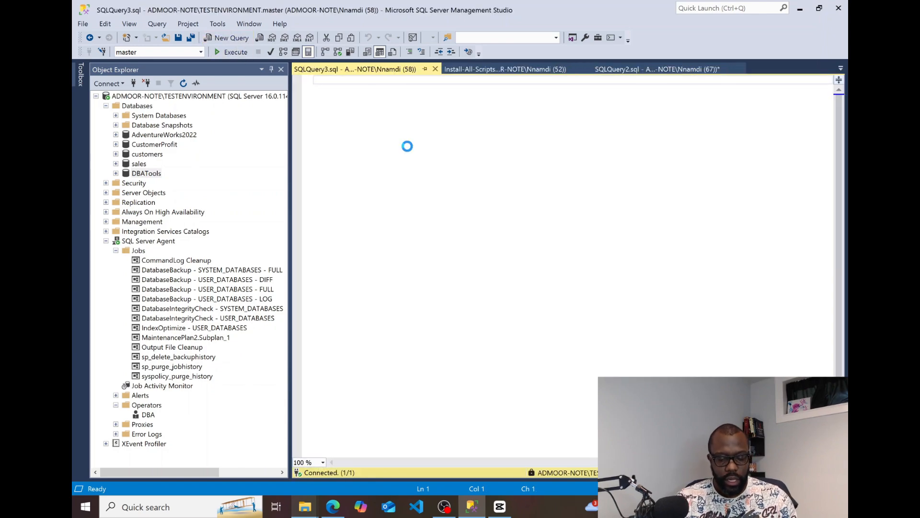
{"action": "type", "text": "select "}
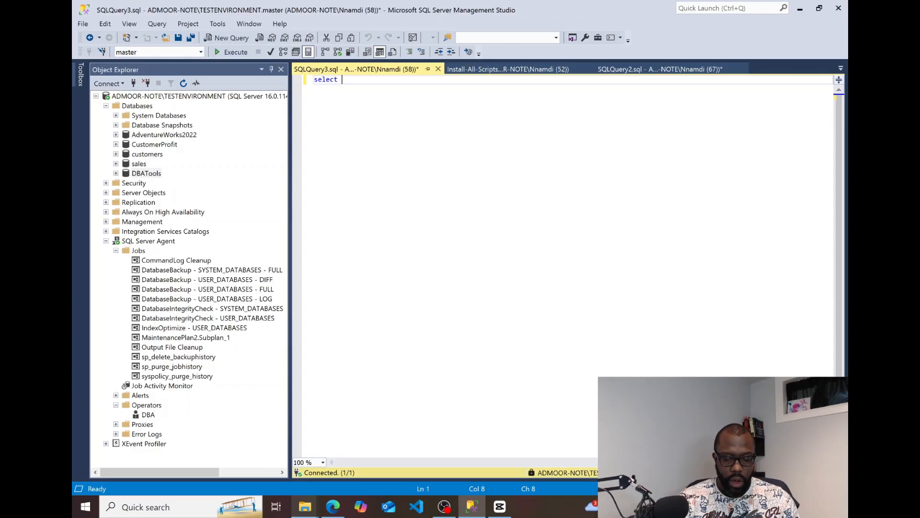
{"action": "type", "text": "* from s"}
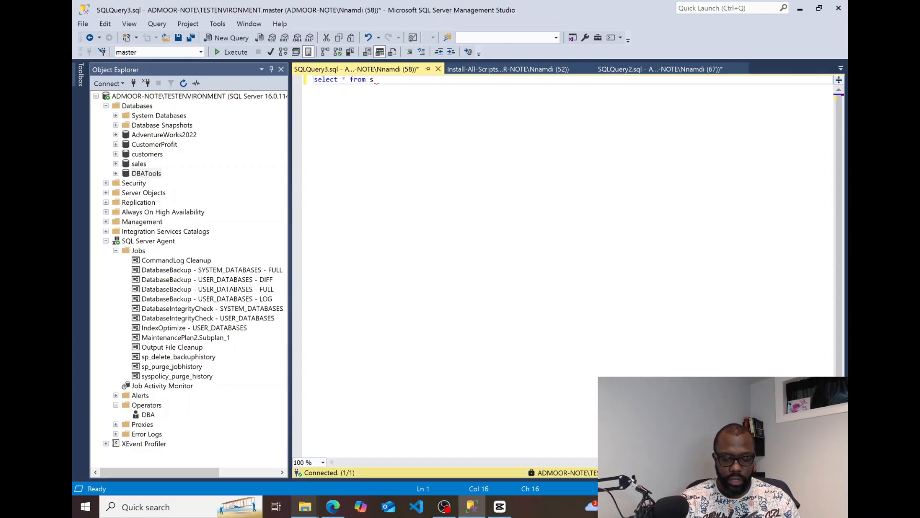
{"action": "type", "text": "ys.o"}
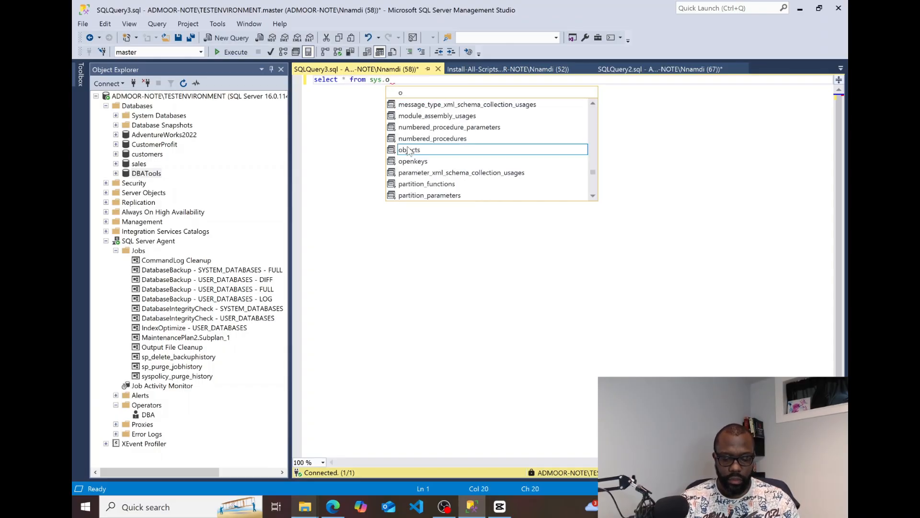
{"action": "type", "text": "bjects where"}
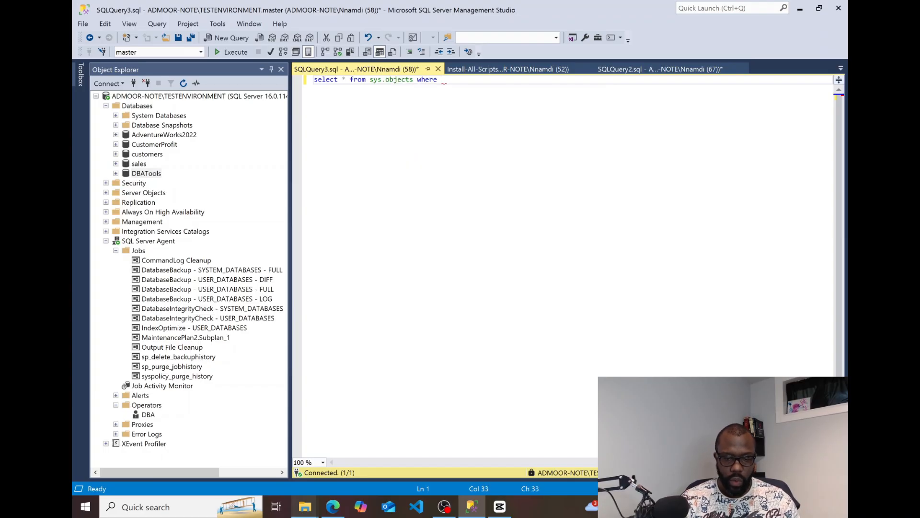
{"action": "type", "text": " name like"}
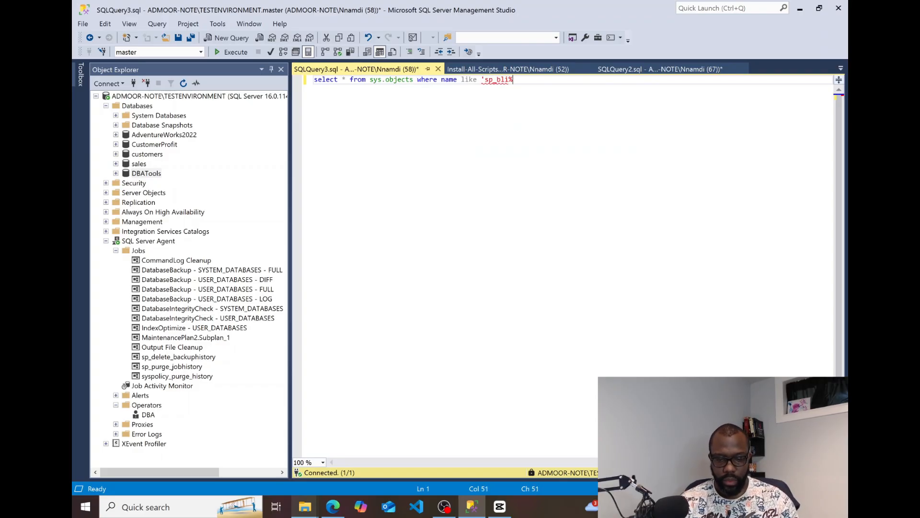
{"action": "type", "text": "'sp_bli%"}
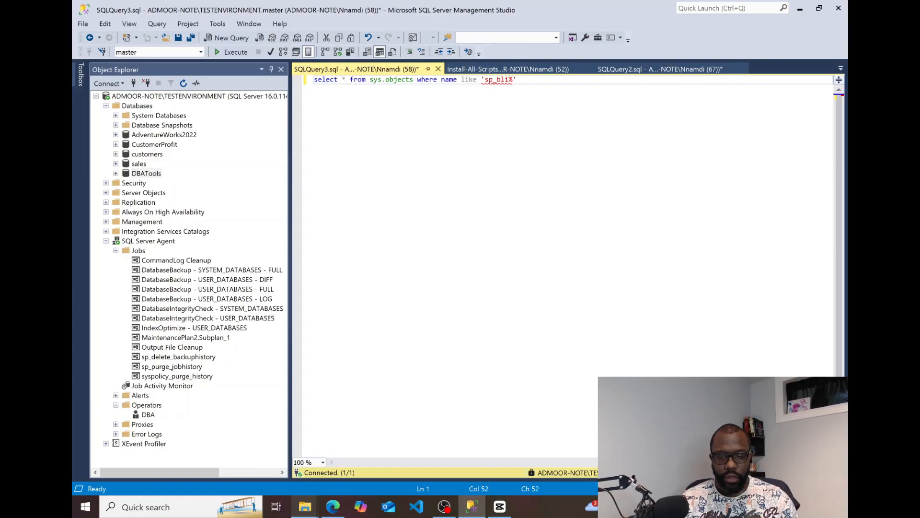
{"action": "type", "text": "'"}
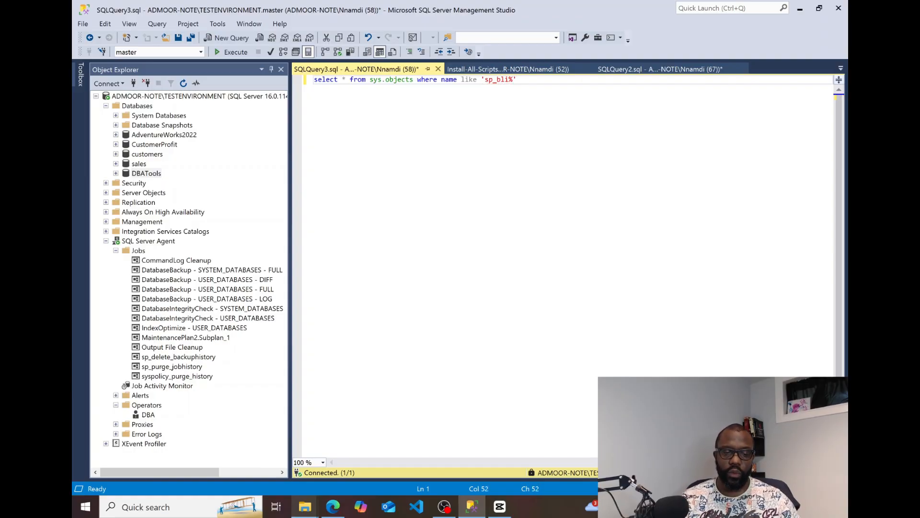
{"action": "key", "text": "F5"}
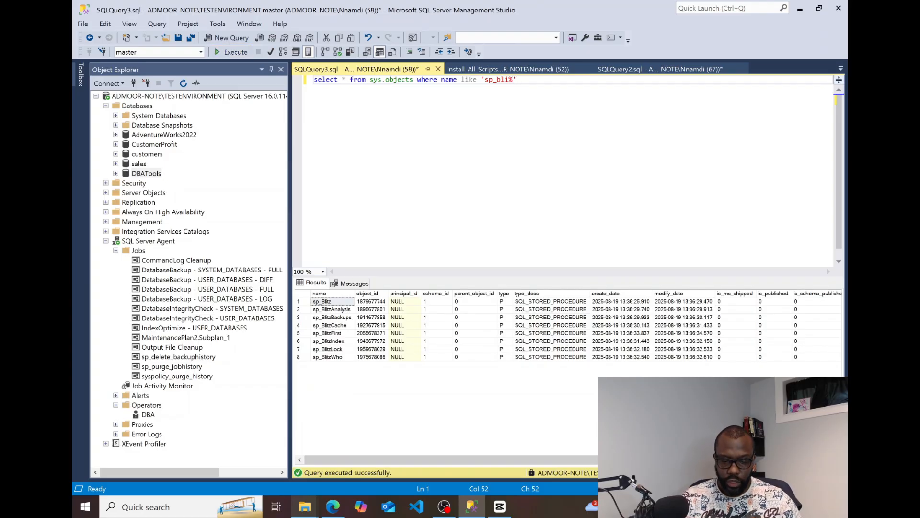
- Inspect the eight sp_Blitz procedure names in the results, then bring back the Brent Ozar page
{"action": "left_click", "coordinate": [334, 296]}
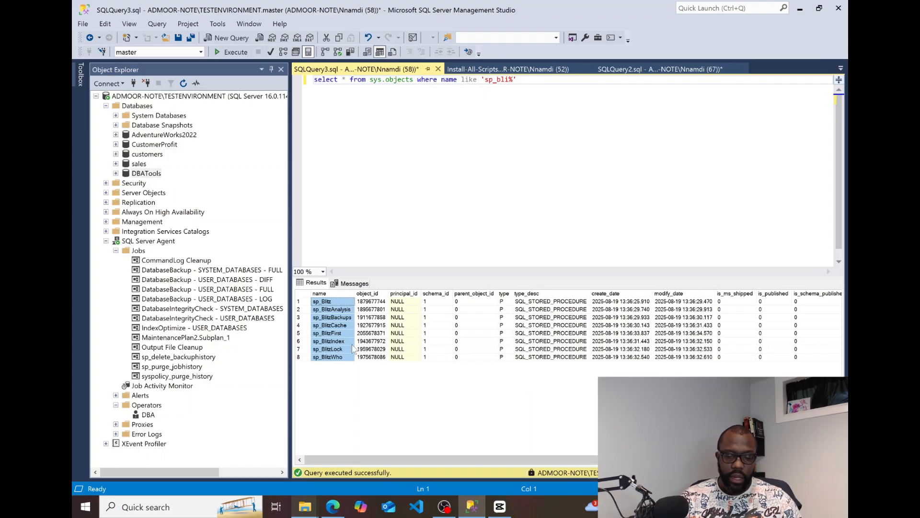
{"action": "left_click", "coordinate": [336, 303]}
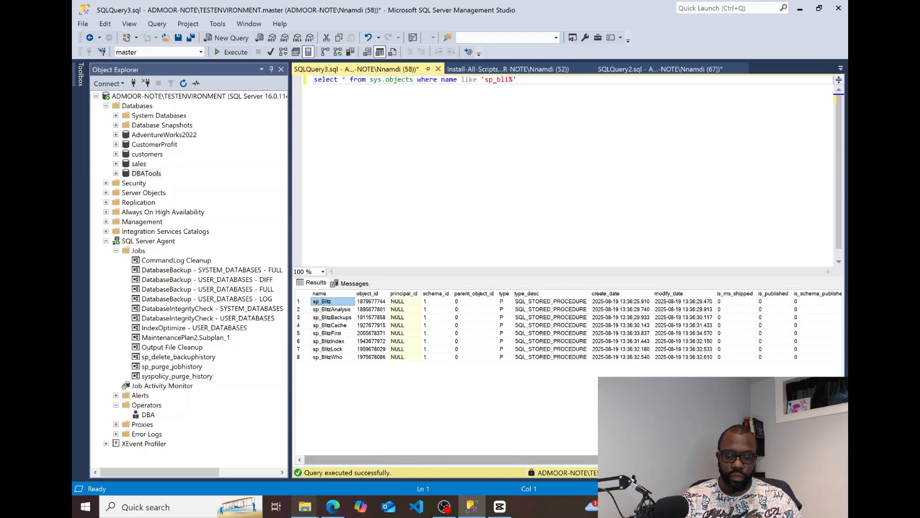
{"action": "left_click", "coordinate": [332, 508]}
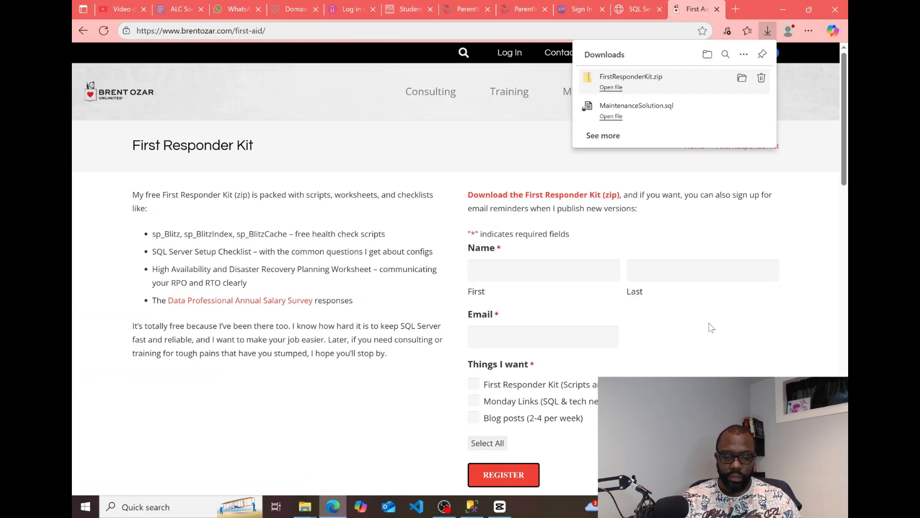
- Scroll the First Responder Kit page down to the Instructions section, then return to SSMS
{"action": "left_click_drag", "start_coordinate": [846, 143], "coordinate": [846, 269]}
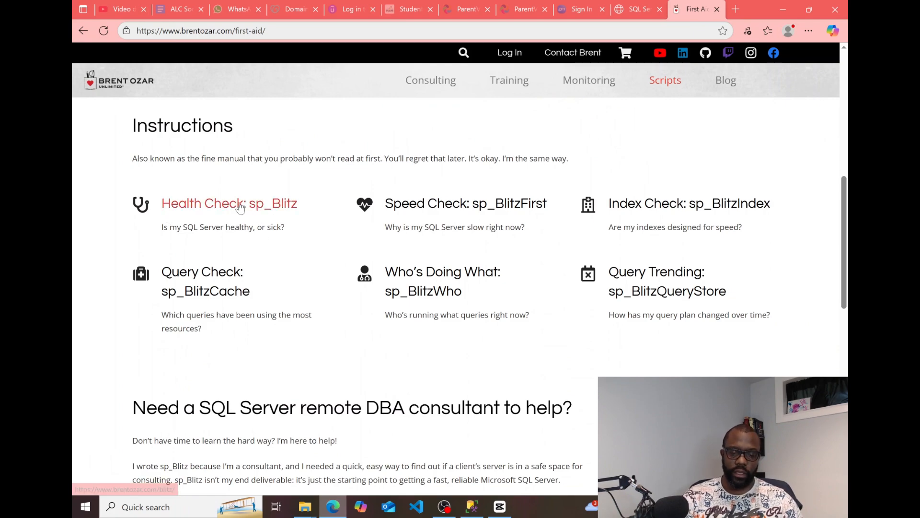
{"action": "mouse_move", "coordinate": [727, 100]}
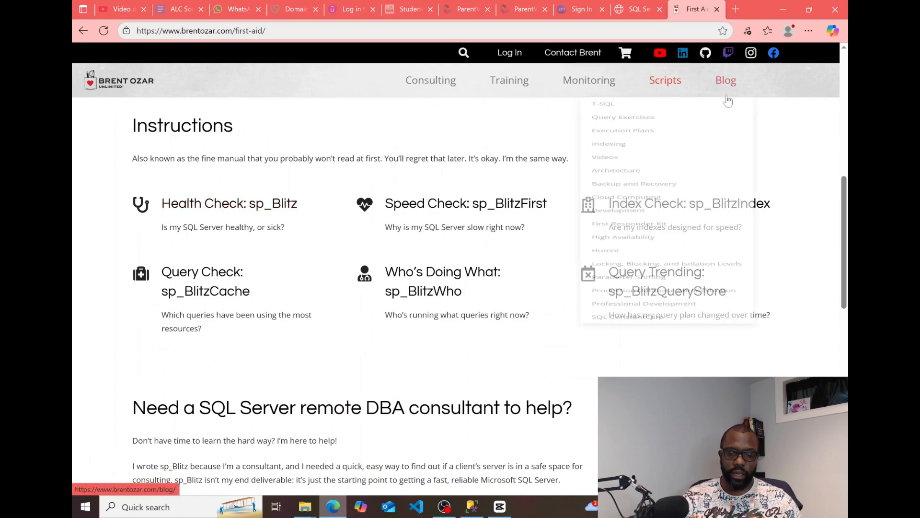
{"action": "left_click", "coordinate": [472, 507]}
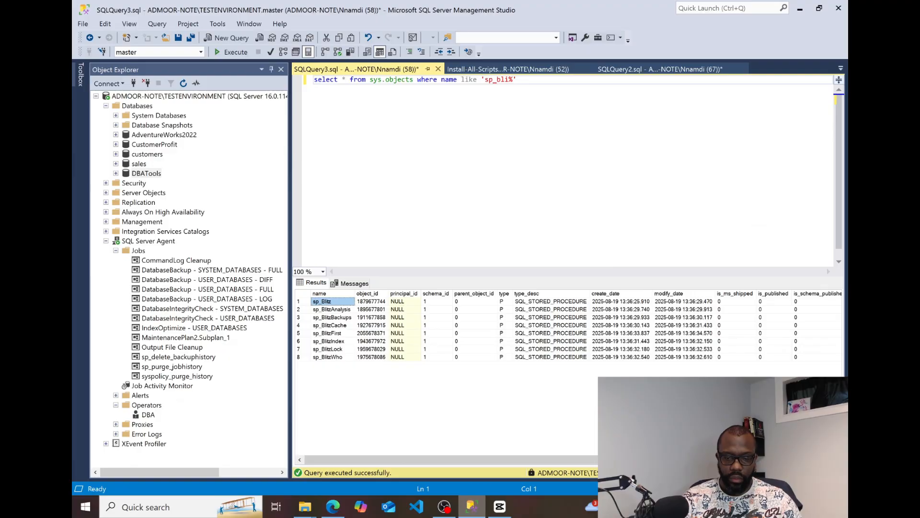
- Add an exec sp_Blitz statement with correct casing below the lookup query and execute it
{"action": "left_click", "coordinate": [518, 80]}
{"action": "key", "text": "Return"}
{"action": "key", "text": "Return"}
{"action": "key", "text": "Return"}
{"action": "key", "text": "Return"}
{"action": "type", "text": "exe"}
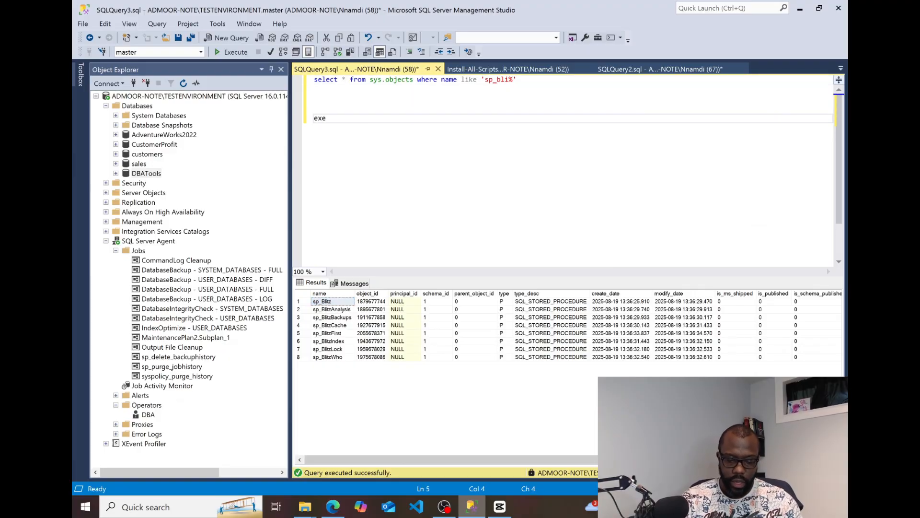
{"action": "type", "text": "c sp_b"}
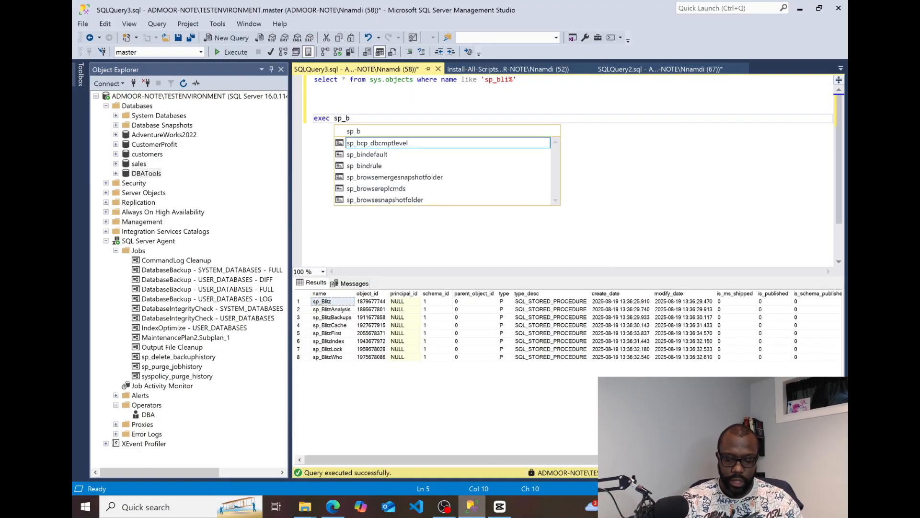
{"action": "type", "text": "litz"}
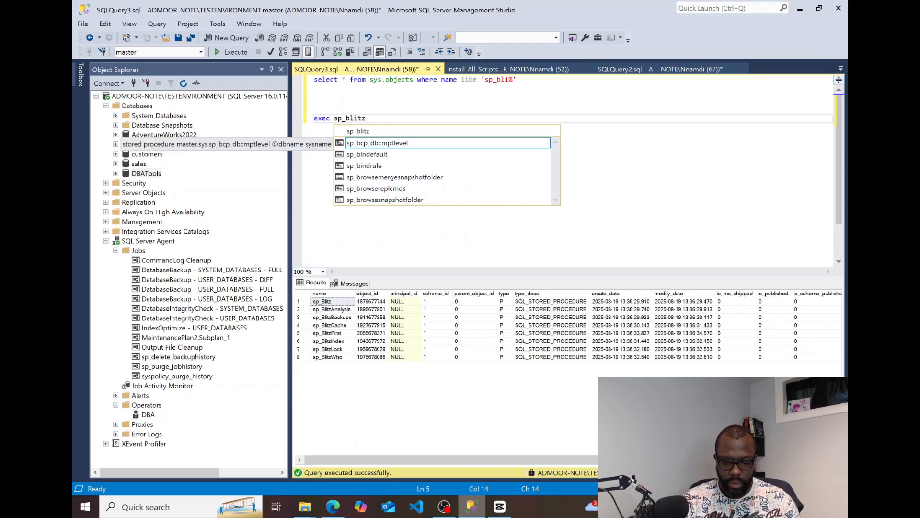
{"action": "key", "text": "Escape"}
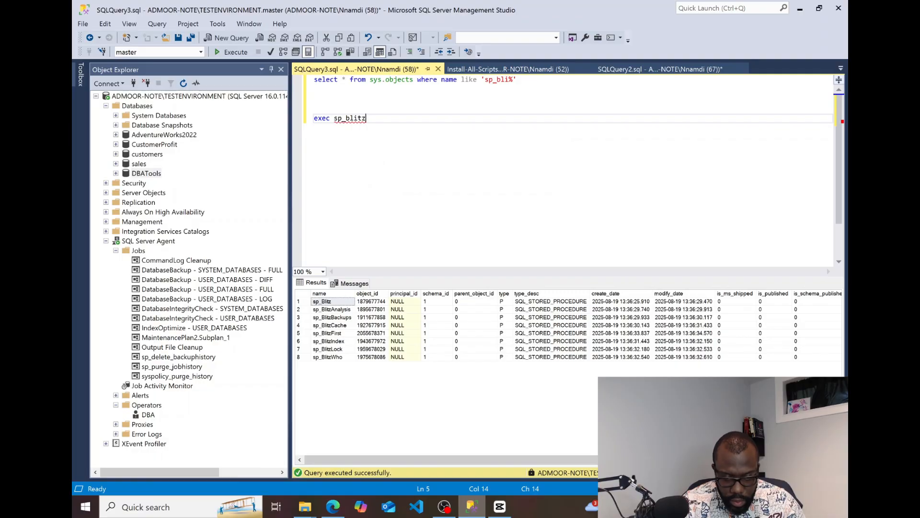
{"action": "key", "text": "shift+Home"}
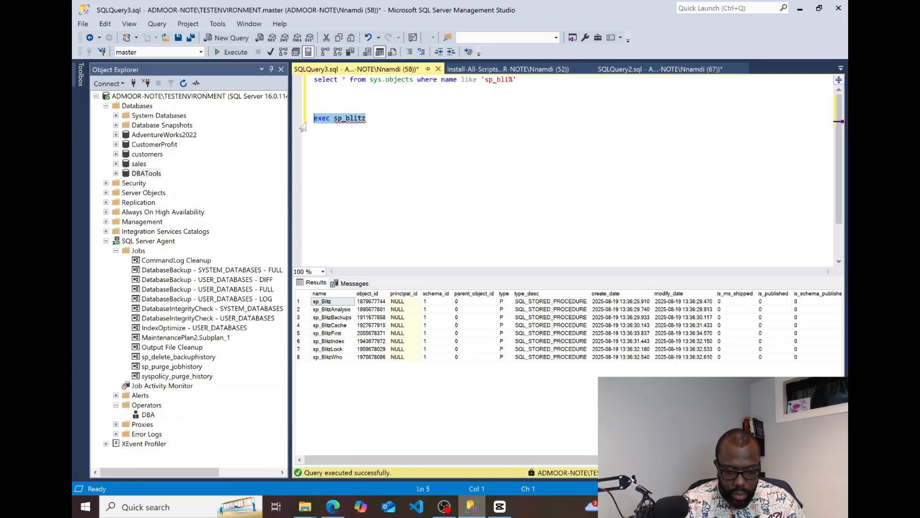
{"action": "left_click", "coordinate": [342, 302]}
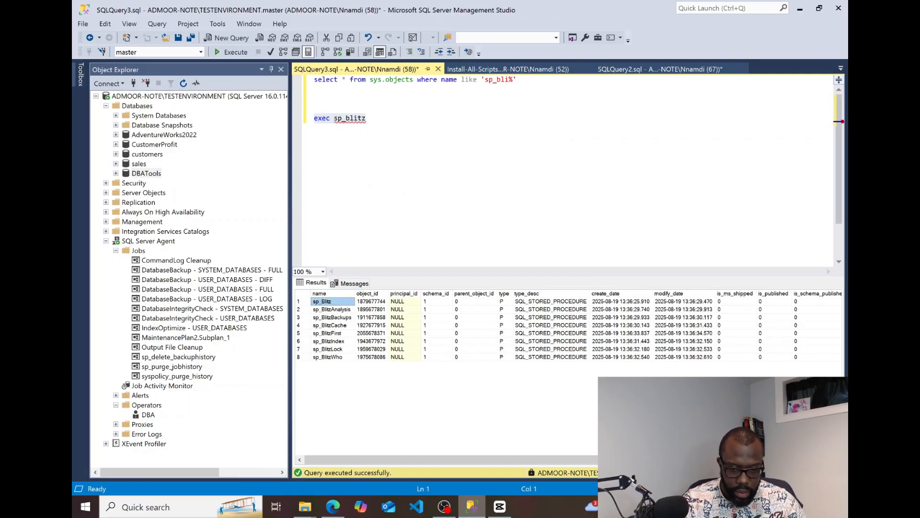
{"action": "double_click", "coordinate": [355, 120]}
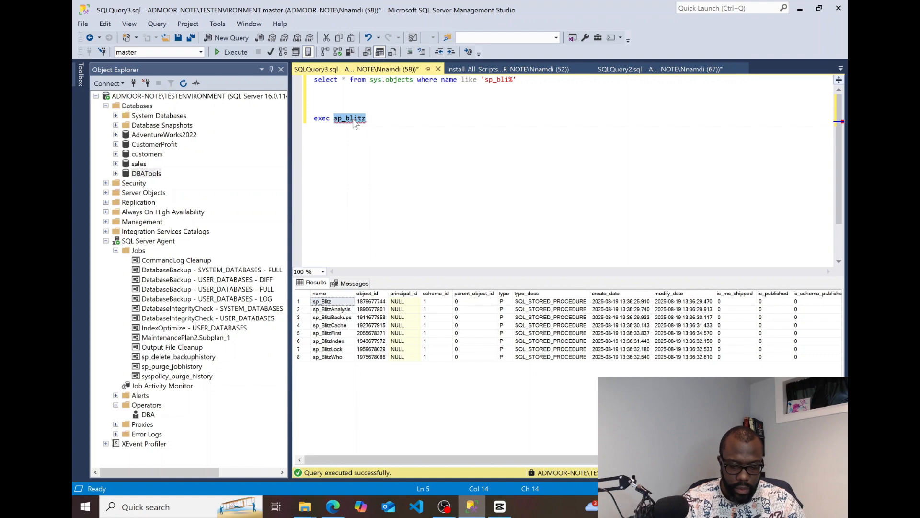
{"action": "type", "text": "sp_Blitz"}
{"action": "key", "text": "shift+Home"}
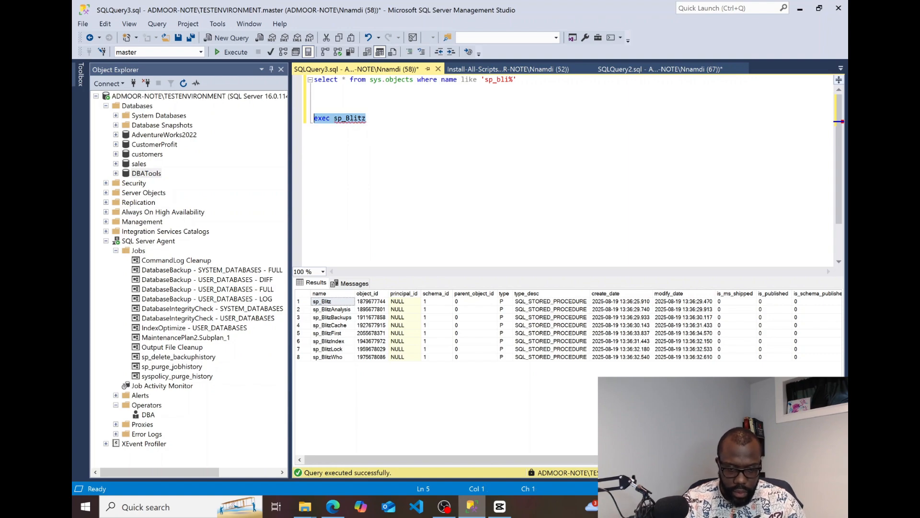
{"action": "left_click", "coordinate": [232, 51]}
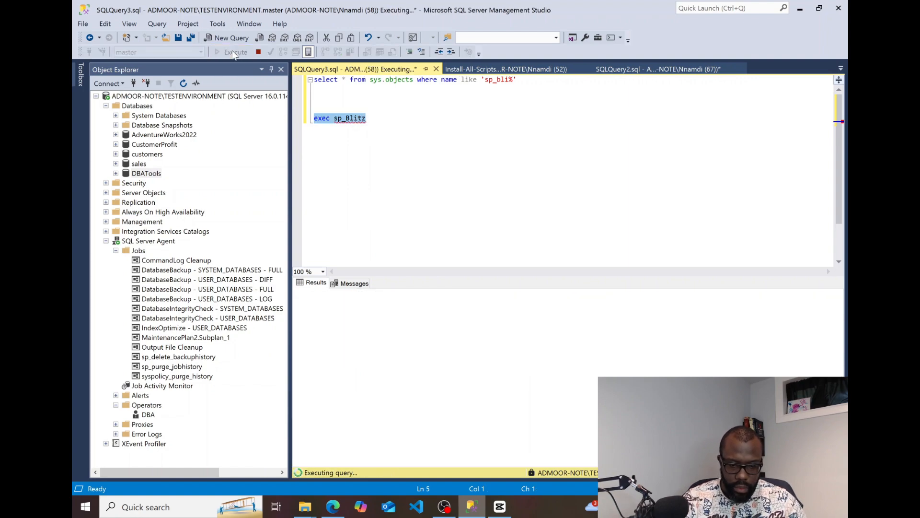
- Widen the results area and hide OBS to view the sp_Blitz findings
{"action": "left_click_drag", "start_coordinate": [290, 99], "coordinate": [252, 98]}
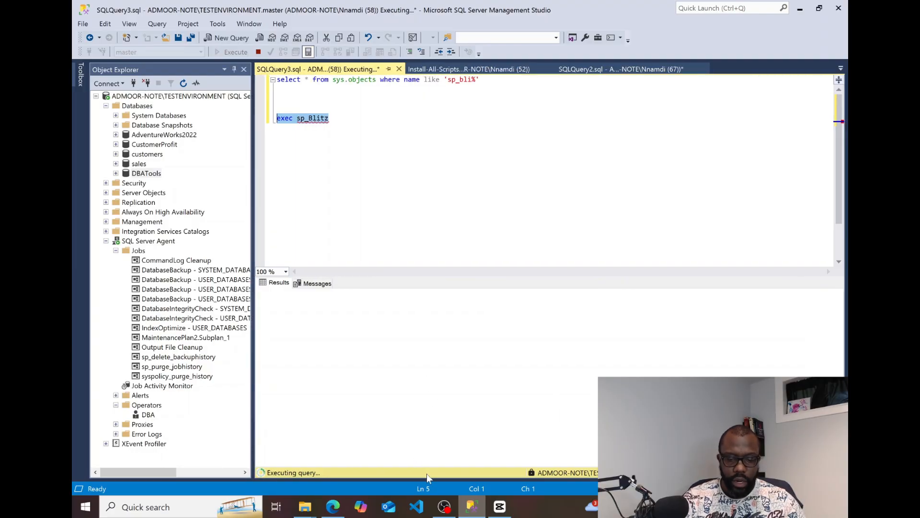
{"action": "left_click", "coordinate": [443, 508]}
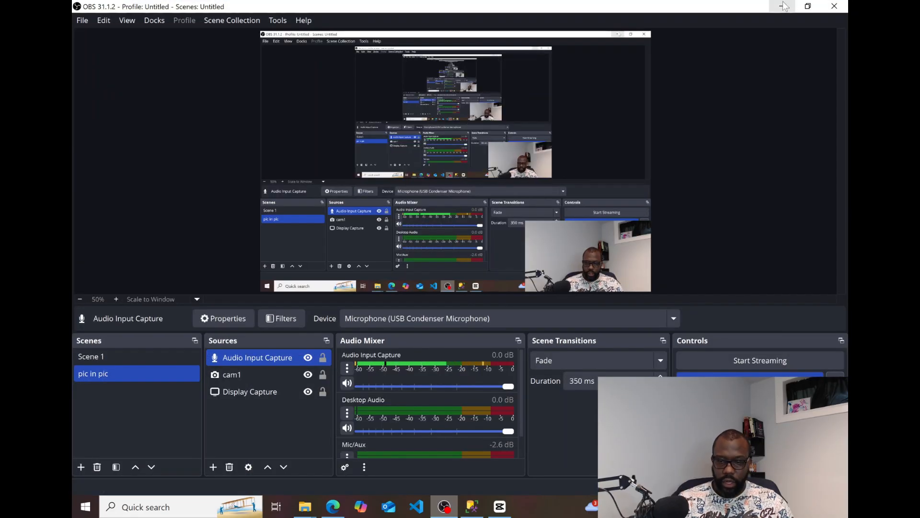
{"action": "left_click", "coordinate": [782, 6]}
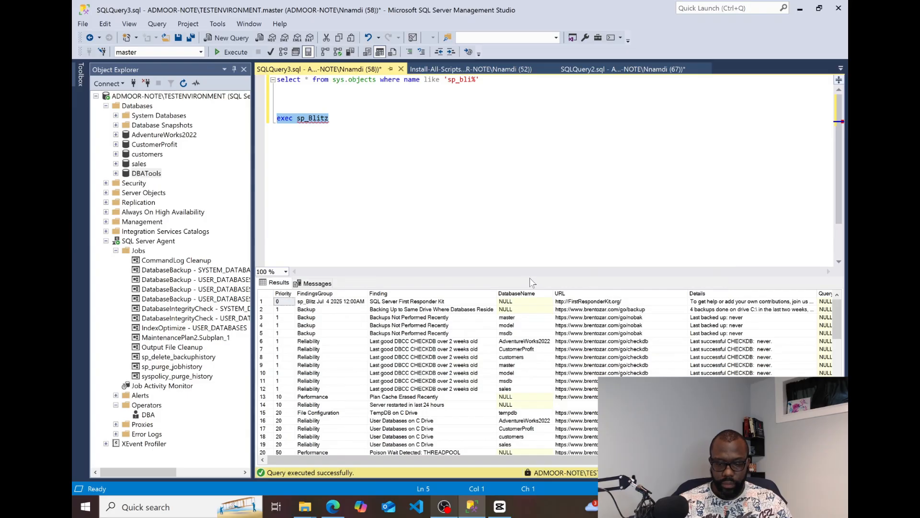
- Enlarge the results grid and review the first sp_Blitz findings, including Backup and DBCC CHECKDB
{"action": "left_click_drag", "start_coordinate": [530, 277], "coordinate": [503, 180]}
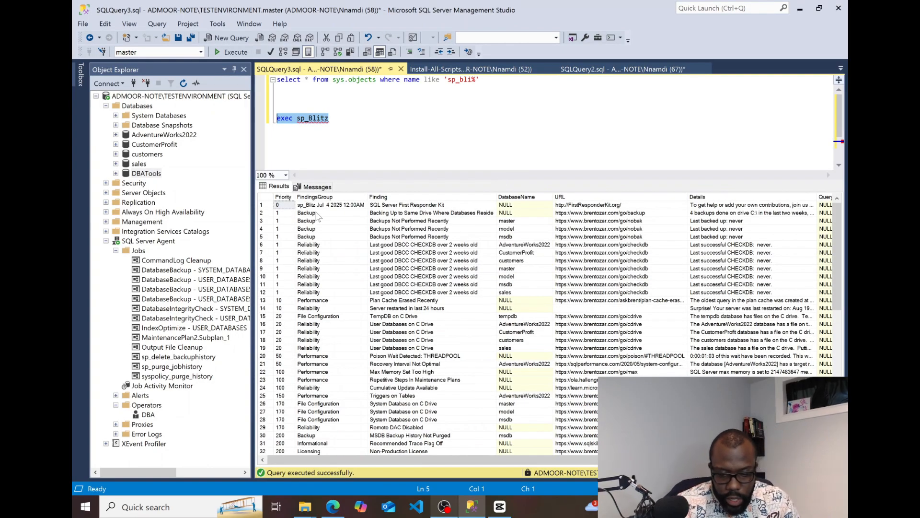
{"action": "left_click", "coordinate": [263, 205]}
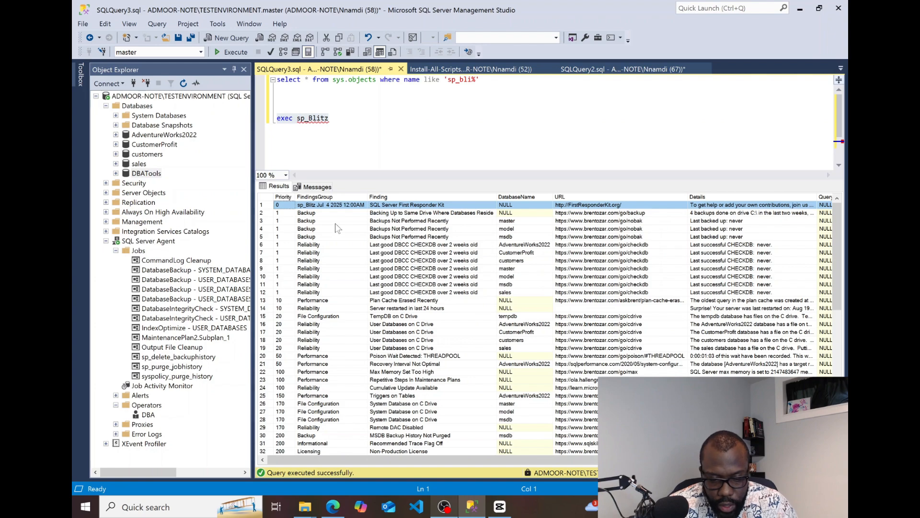
{"action": "left_click", "coordinate": [305, 213]}
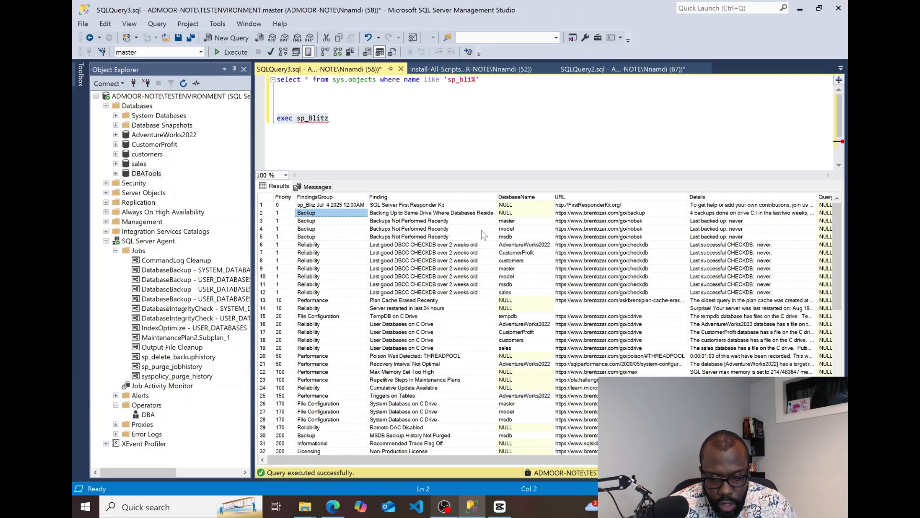
{"action": "left_click", "coordinate": [300, 254]}
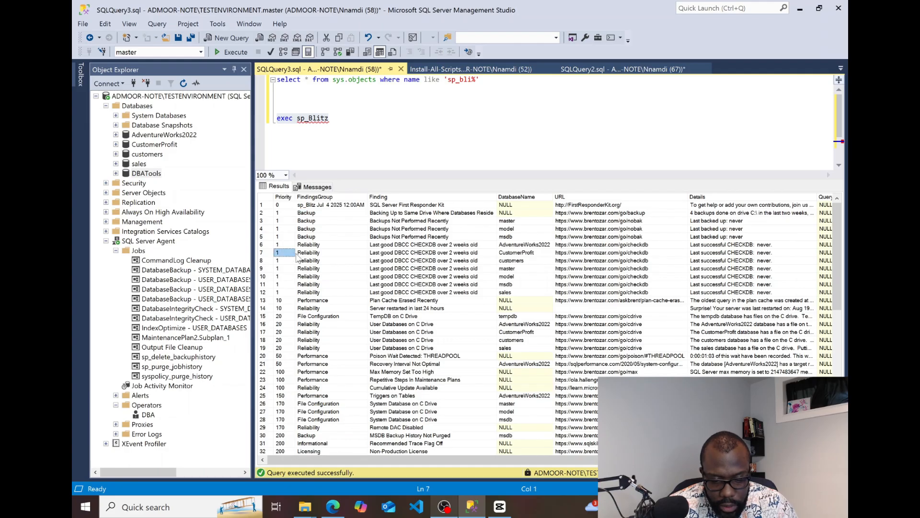
{"action": "left_click", "coordinate": [396, 254]}
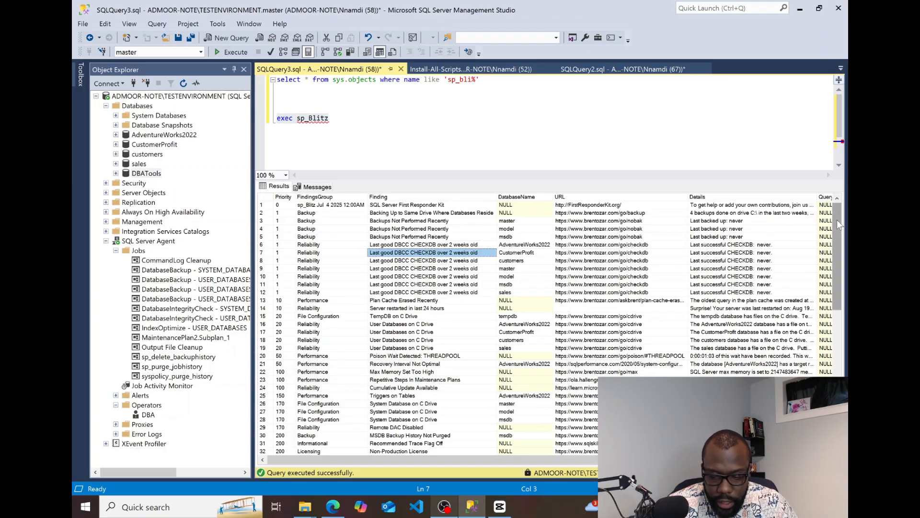
- Review the User Databases on C Drive finding, narrow the URL column, then bring up the First Aid page
{"action": "left_click_drag", "start_coordinate": [837, 219], "coordinate": [835, 250]}
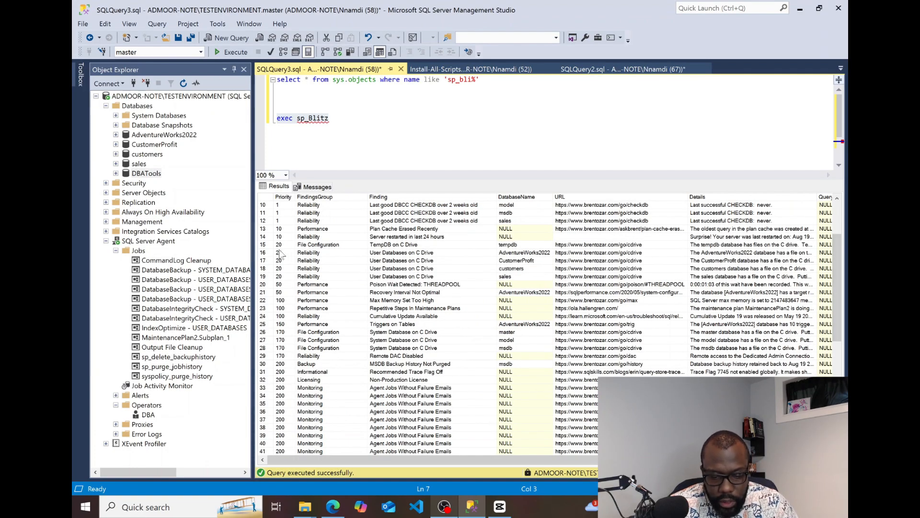
{"action": "left_click", "coordinate": [263, 253]}
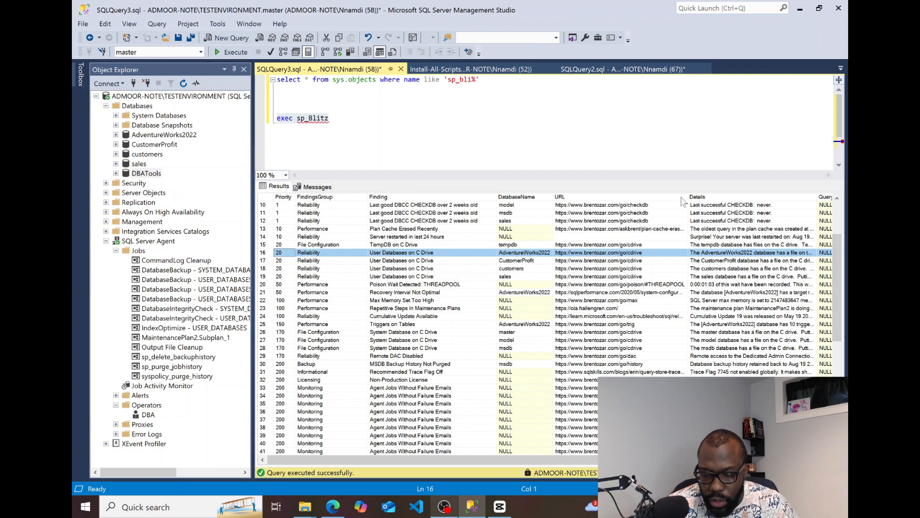
{"action": "left_click_drag", "start_coordinate": [687, 198], "coordinate": [667, 197]}
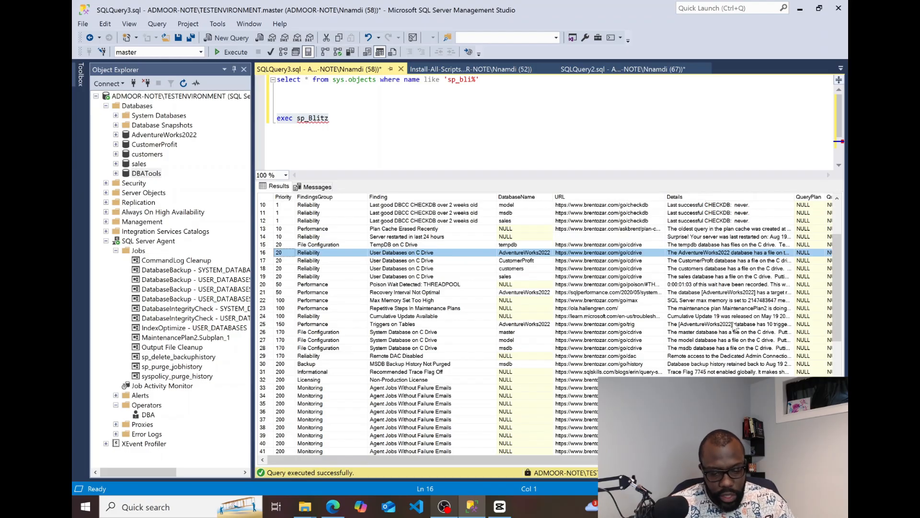
{"action": "left_click", "coordinate": [333, 506]}
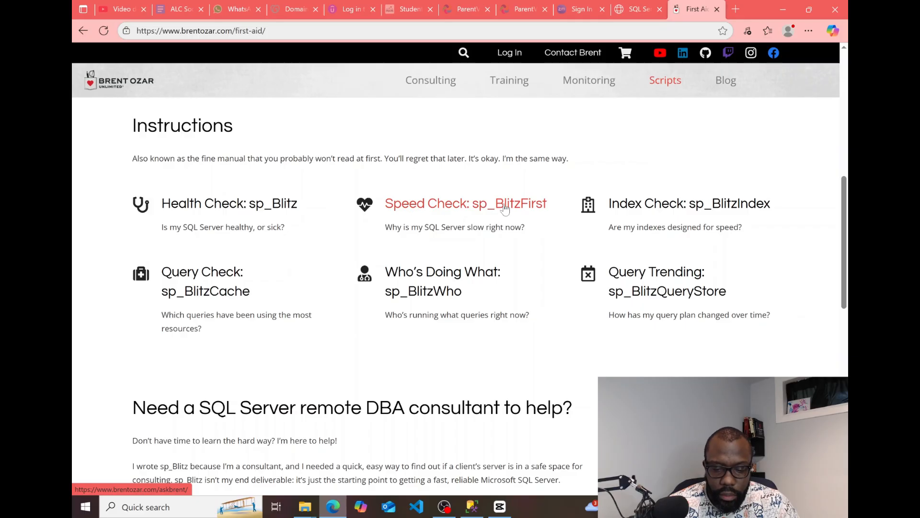
- Change the statement to exec sp_Blitzfirst and execute it, hiding OBS to see the results
{"action": "left_click", "coordinate": [781, 9]}
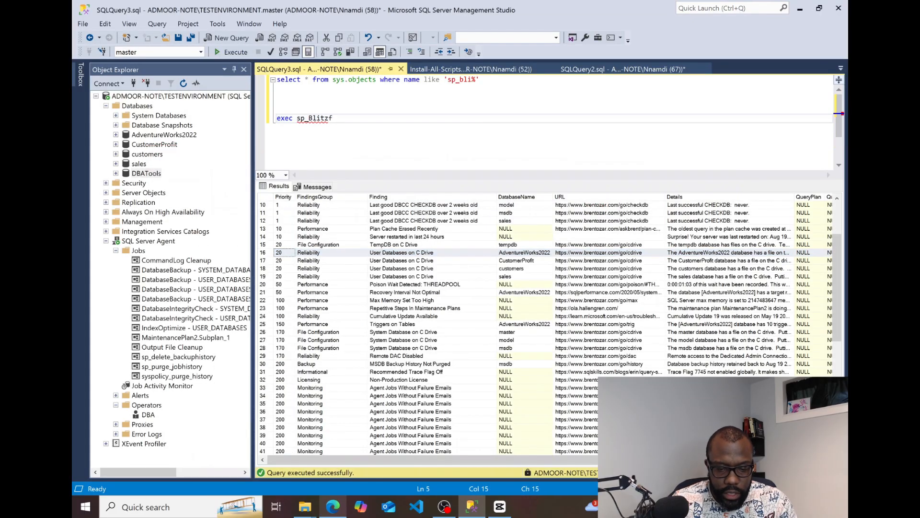
{"action": "type", "text": "first"}
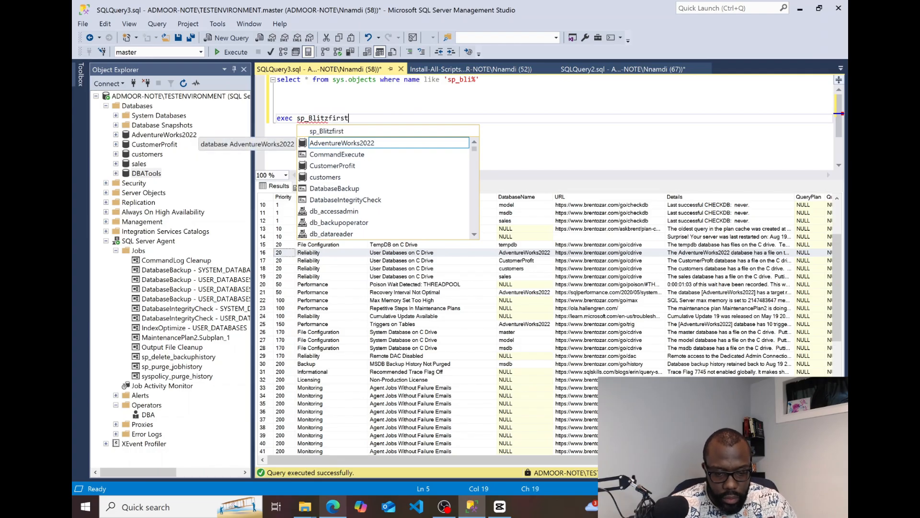
{"action": "key", "text": "Escape"}
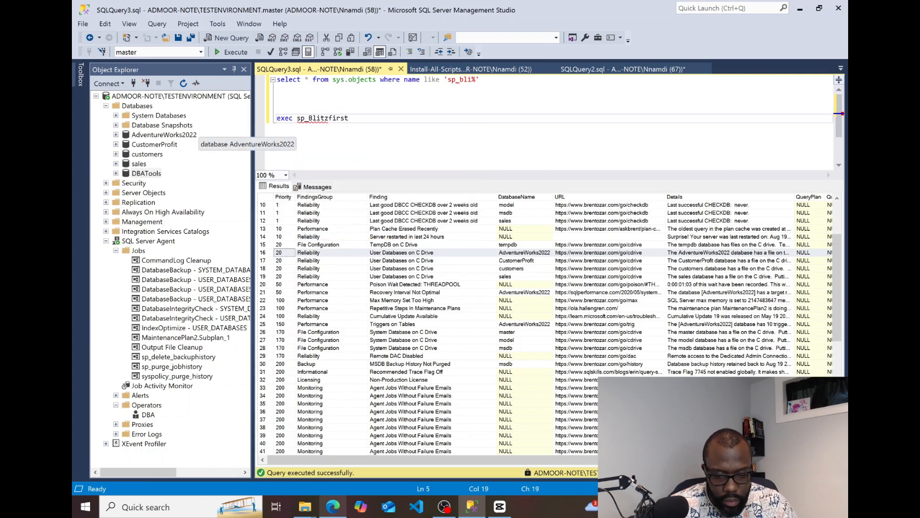
{"action": "key", "text": "ctrl+shift+Left"}
{"action": "key", "text": "ctrl+shift+Left"}
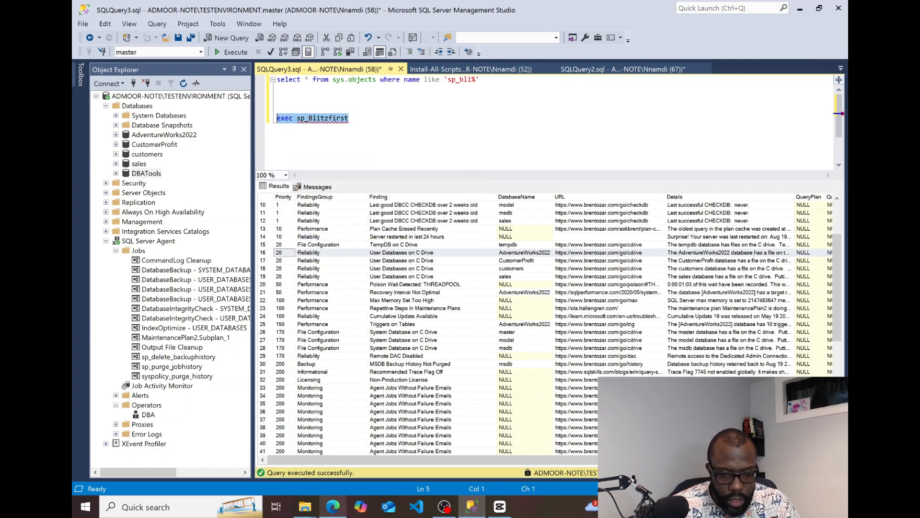
{"action": "left_click", "coordinate": [231, 58]}
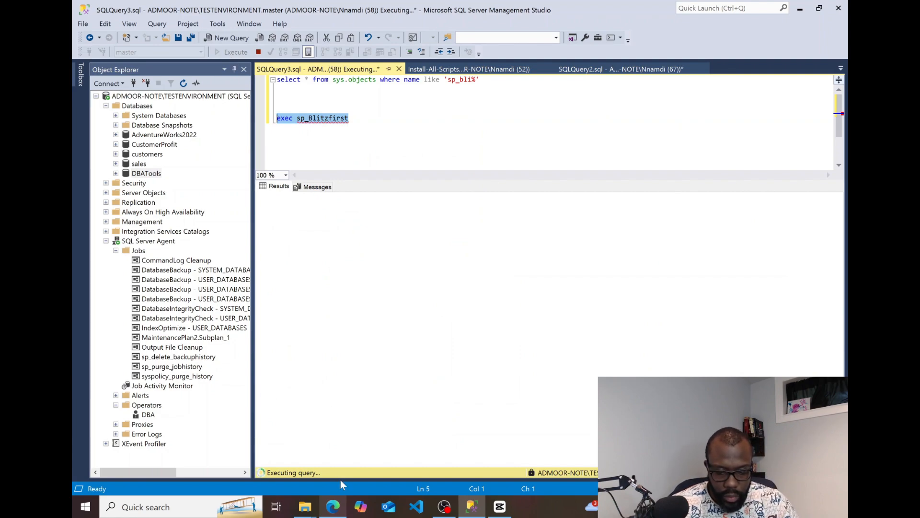
{"action": "left_click", "coordinate": [445, 506]}
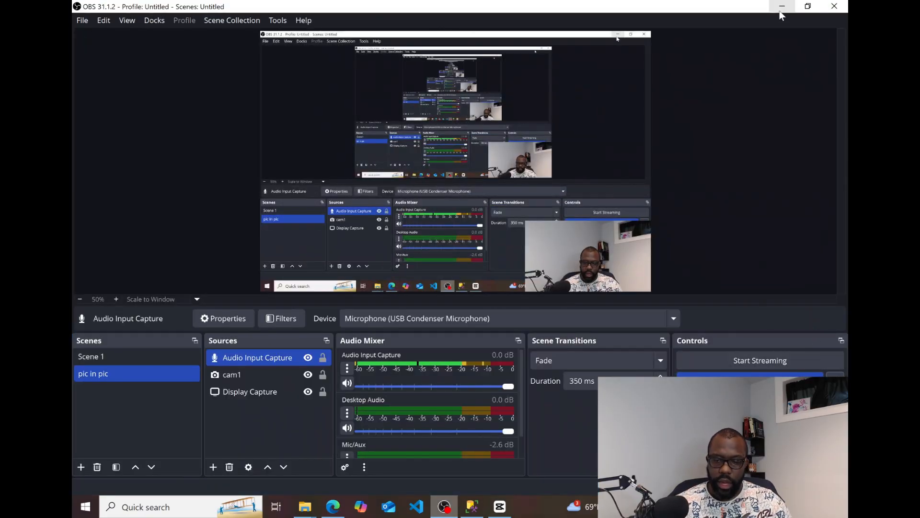
{"action": "left_click", "coordinate": [782, 7]}
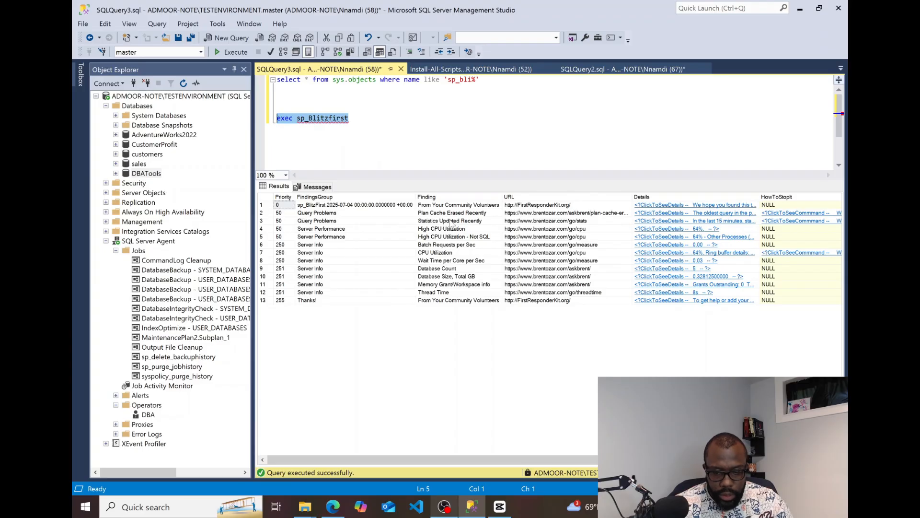
- Narrow the FindingsGroup column and review the Statistics Updated Recently and High CPU Utilization findings
{"action": "left_click_drag", "start_coordinate": [417, 194], "coordinate": [404, 194]}
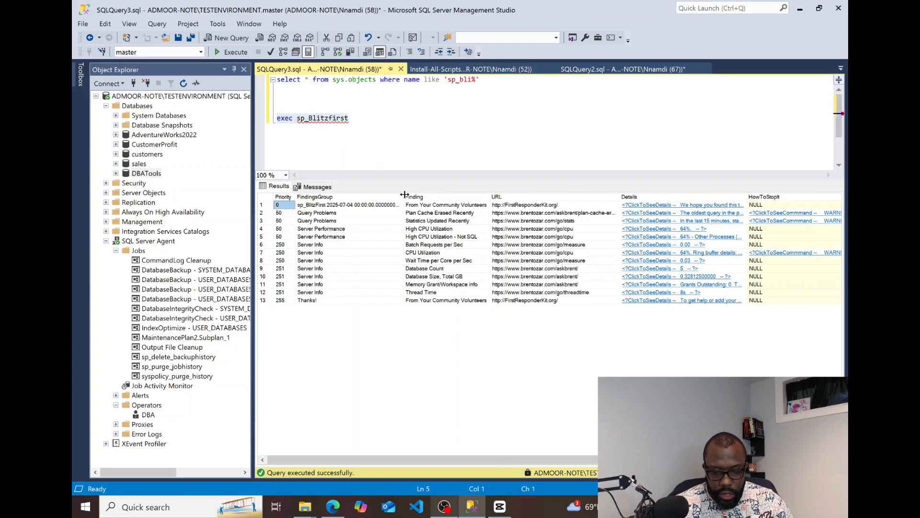
{"action": "left_click", "coordinate": [430, 222]}
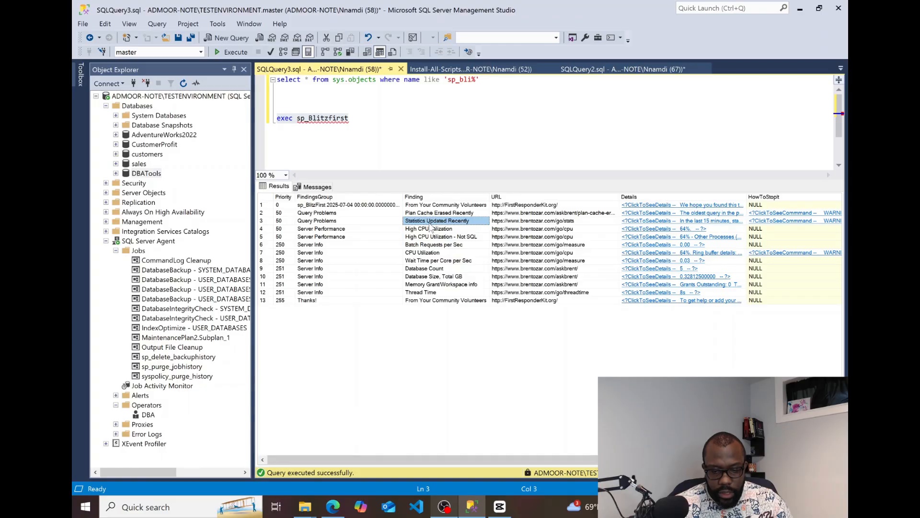
{"action": "left_click", "coordinate": [446, 230]}
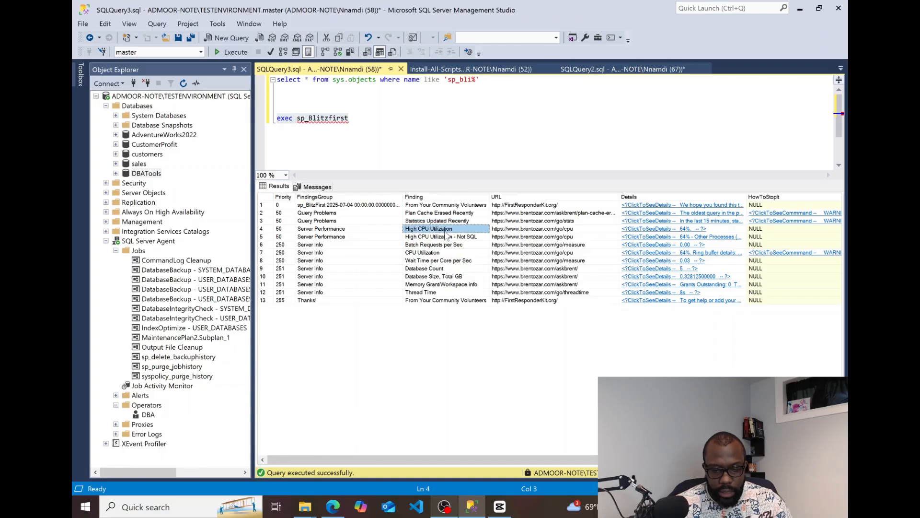
{"action": "left_click", "coordinate": [466, 239]}
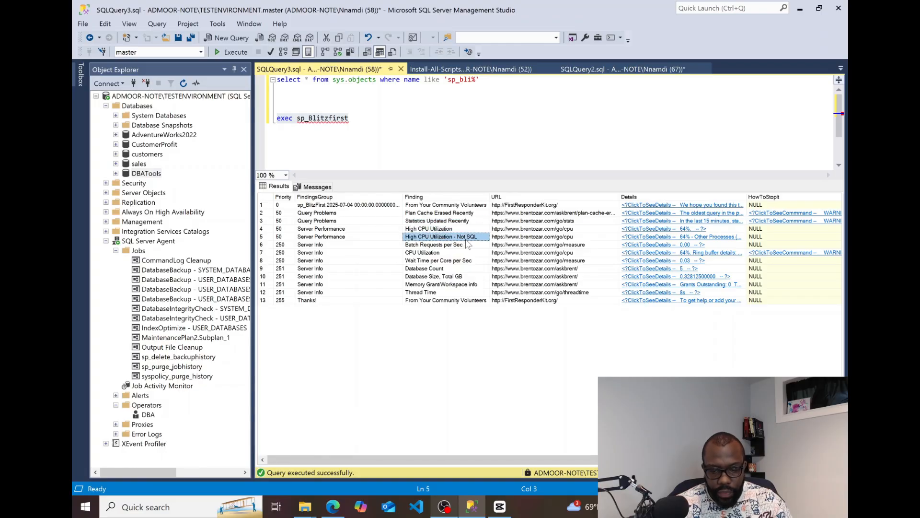
- Open the first finding's XML details, look them over, and close them
{"action": "left_click", "coordinate": [696, 205]}
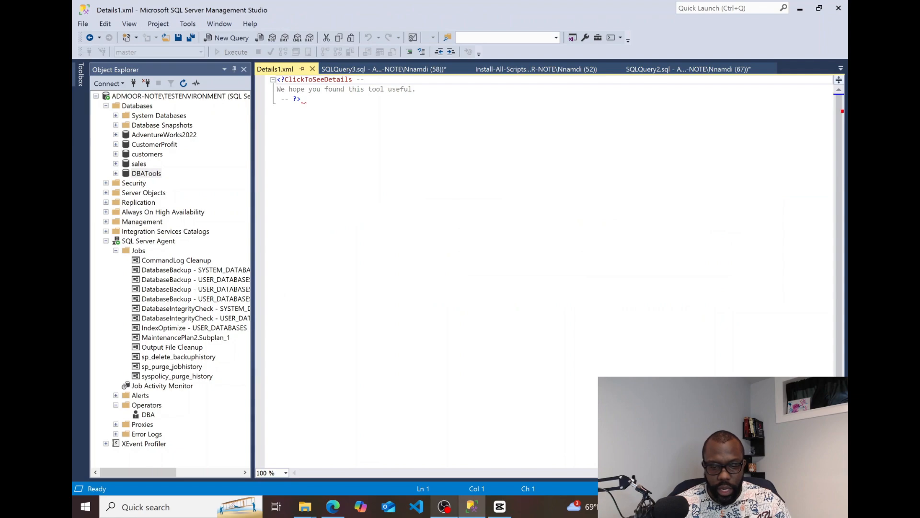
{"action": "double_click", "coordinate": [375, 91]}
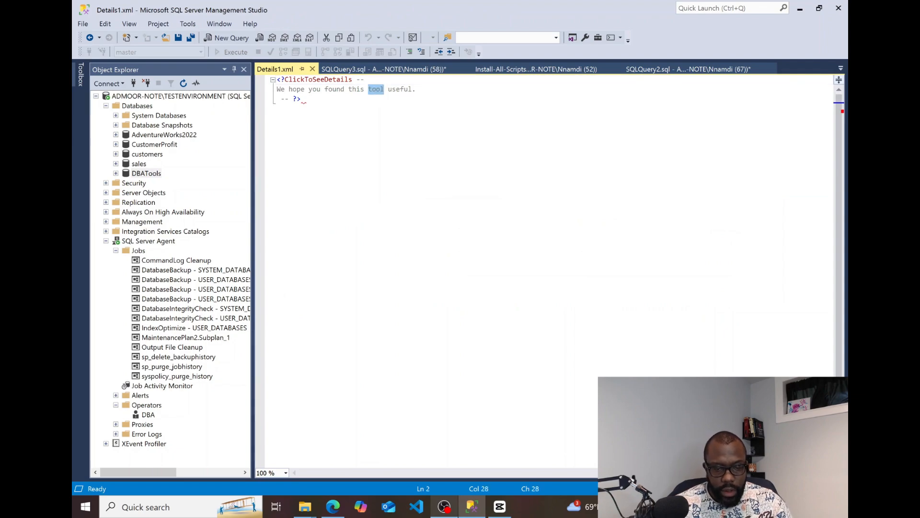
{"action": "double_click", "coordinate": [335, 82]}
{"action": "double_click", "coordinate": [299, 99]}
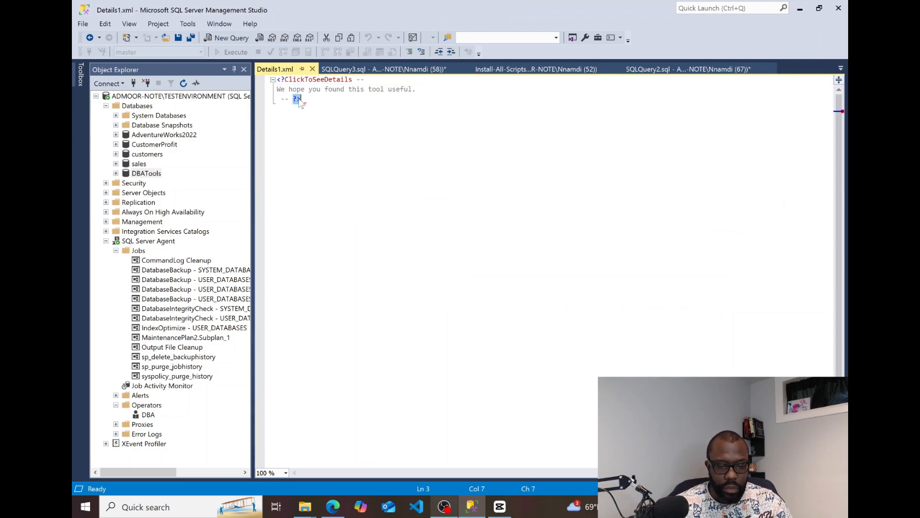
{"action": "left_click", "coordinate": [312, 70]}
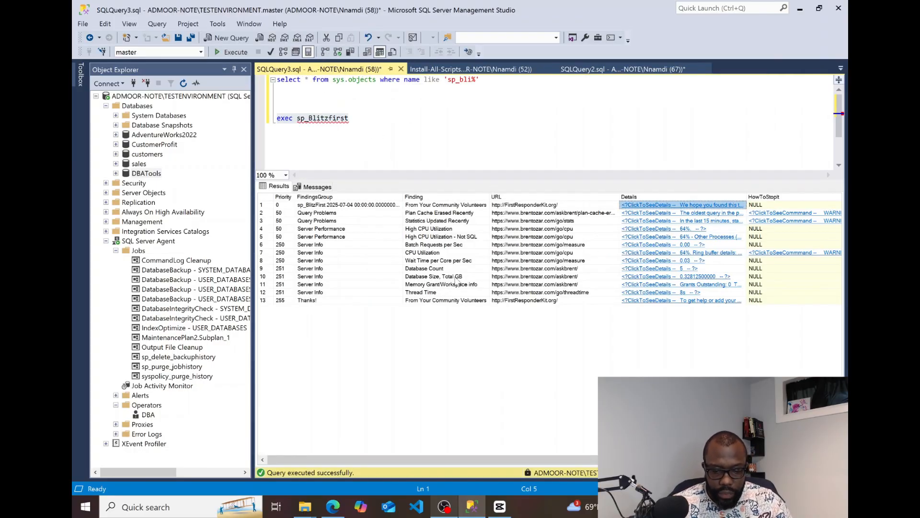
- Check the Database Size details (0.32812500000), close them, and bring up the First Aid page
{"action": "left_click", "coordinate": [690, 276]}
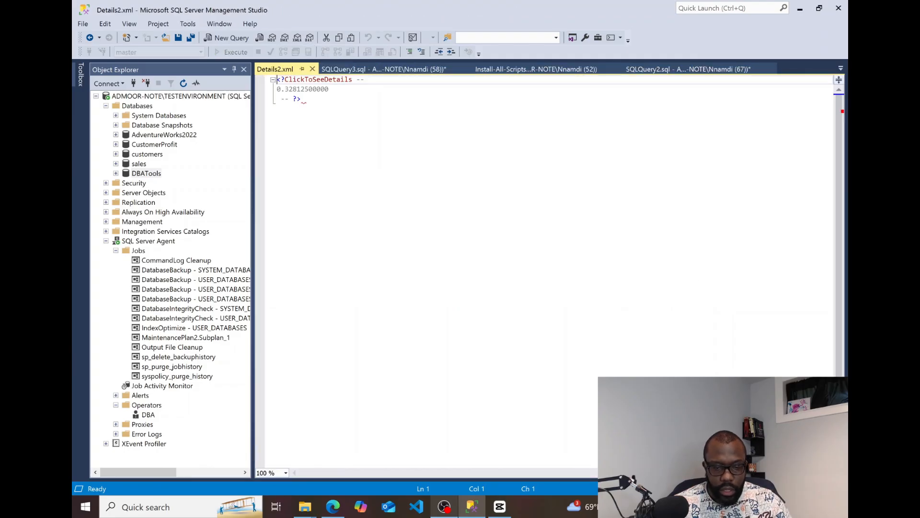
{"action": "left_click", "coordinate": [312, 68]}
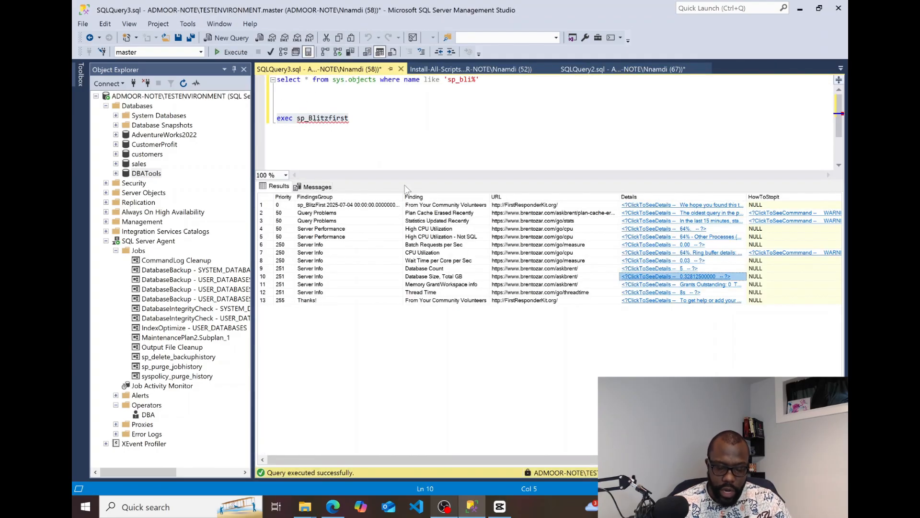
{"action": "left_click", "coordinate": [334, 512]}
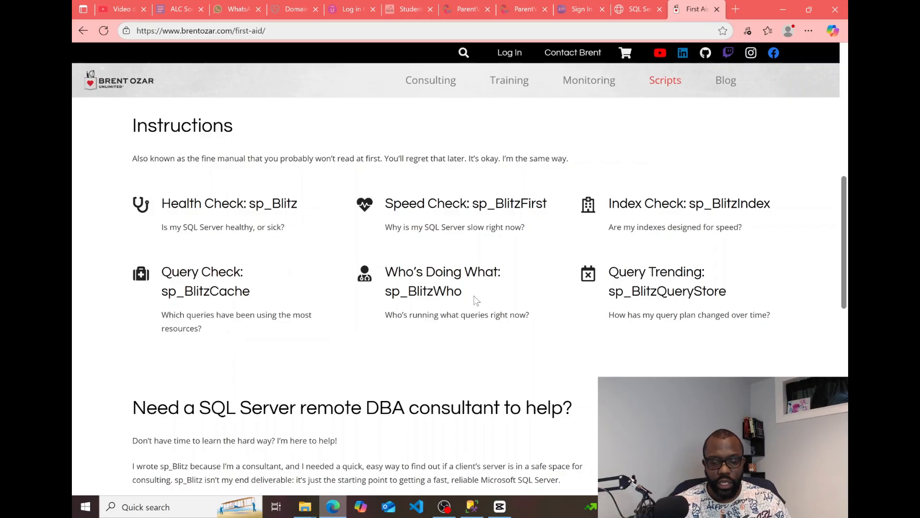
- Edit the statement to exec sp_Blitzwho, execute it for an empty sessions grid, then switch to Edge
{"action": "left_click", "coordinate": [781, 9]}
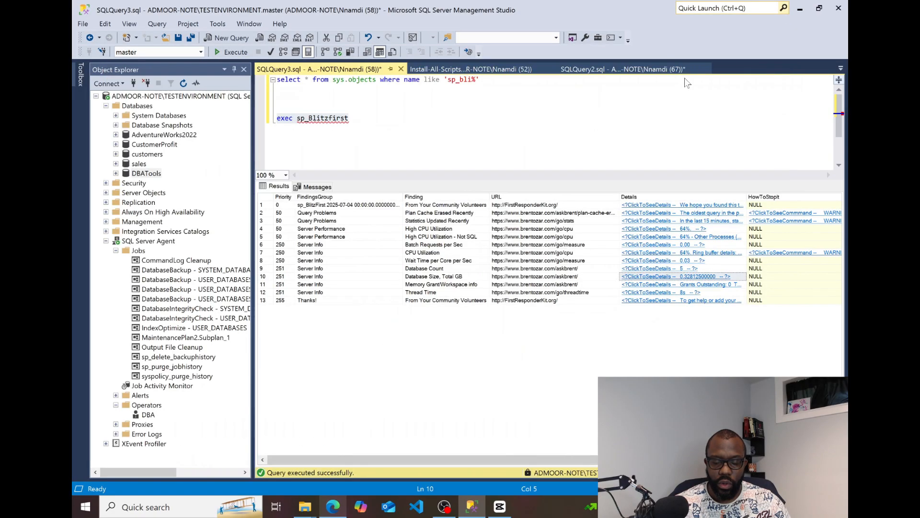
{"action": "left_click", "coordinate": [349, 119]}
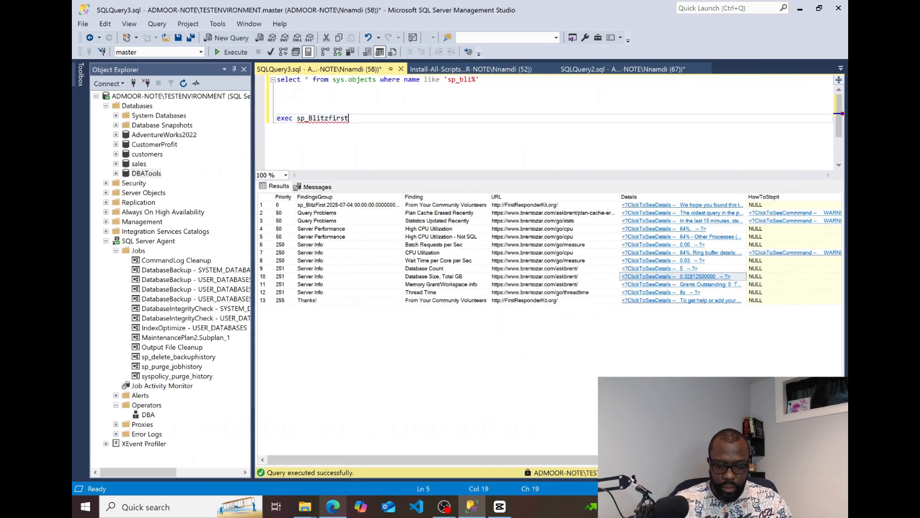
{"action": "key", "text": "BackSpace"}
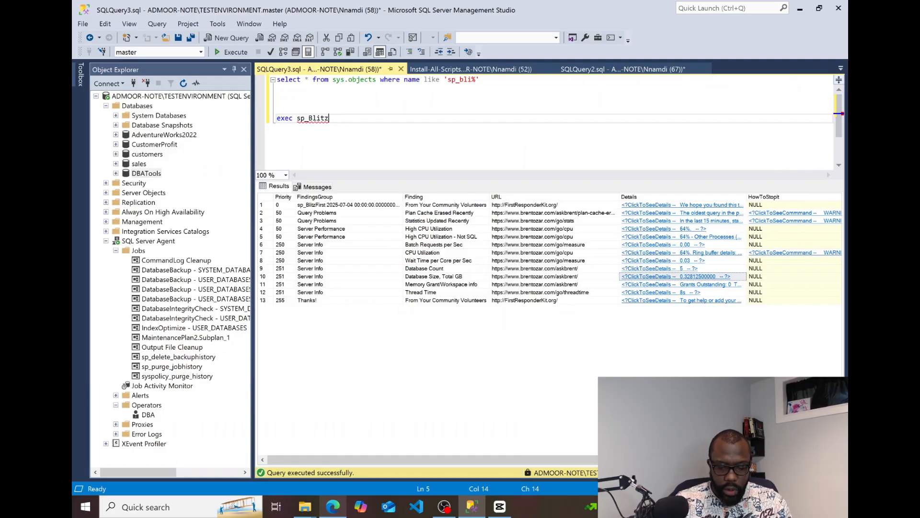
{"action": "type", "text": "wh"}
{"action": "key", "text": "ctrl+shift+Left"}
{"action": "key", "text": "ctrl+shift+Left"}
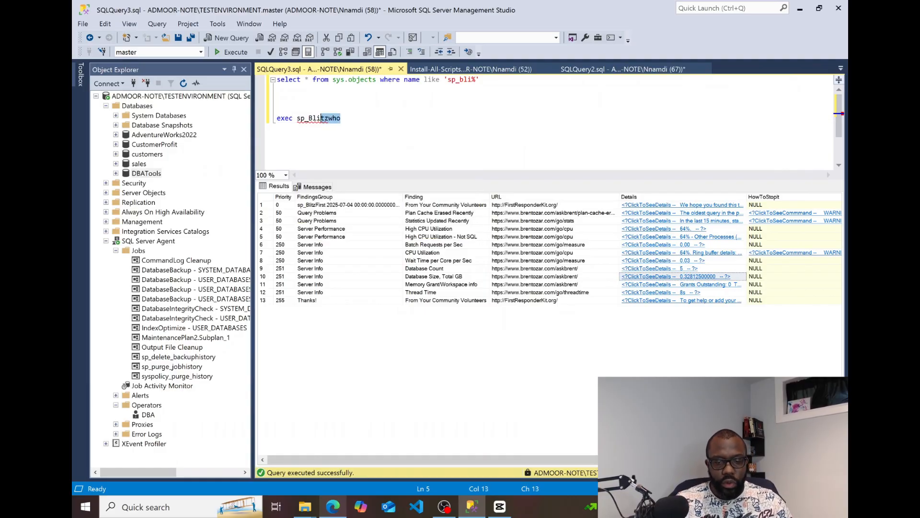
{"action": "left_click", "coordinate": [237, 54]}
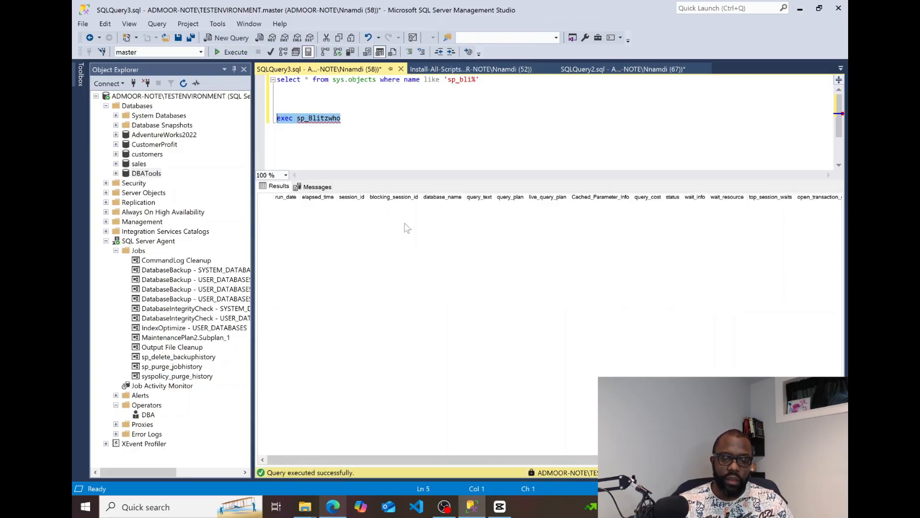
{"action": "left_click", "coordinate": [334, 506]}
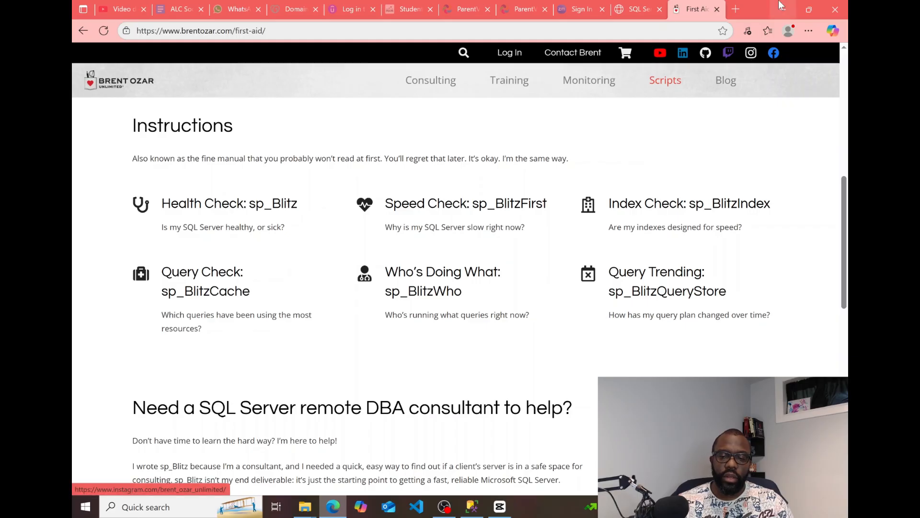
- Highlight the six First Aid script descriptions, then return to the sp_Blitzwho query in SSMS
{"action": "mouse_move", "coordinate": [785, 342]}
{"action": "left_mouse_down"}
{"action": "mouse_move", "coordinate": [666, 291]}
{"action": "mouse_move", "coordinate": [144, 201]}
{"action": "left_mouse_up"}
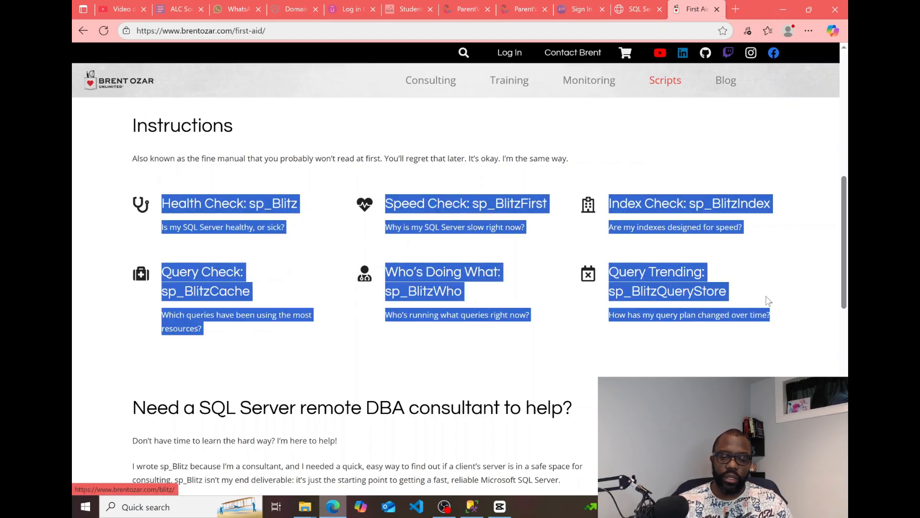
{"action": "left_click", "coordinate": [795, 370]}
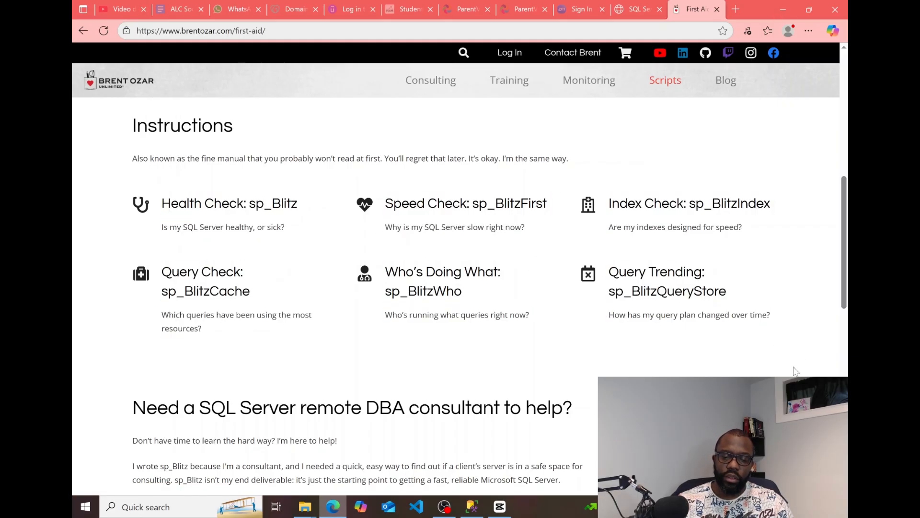
{"action": "left_click", "coordinate": [784, 8]}
{"action": "left_click", "coordinate": [348, 171]}
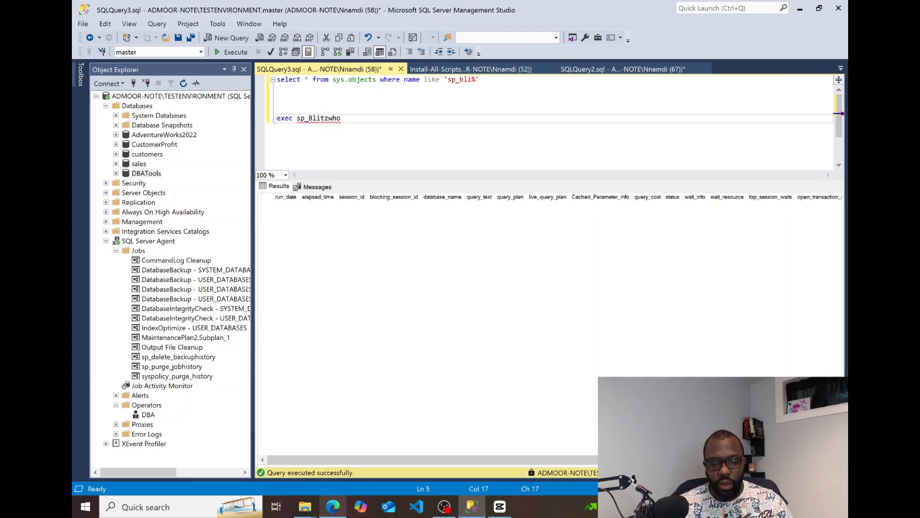
- Refresh the Jobs list and widen Object Explorer so full SQL Server Agent job names show
{"action": "left_click", "coordinate": [116, 251]}
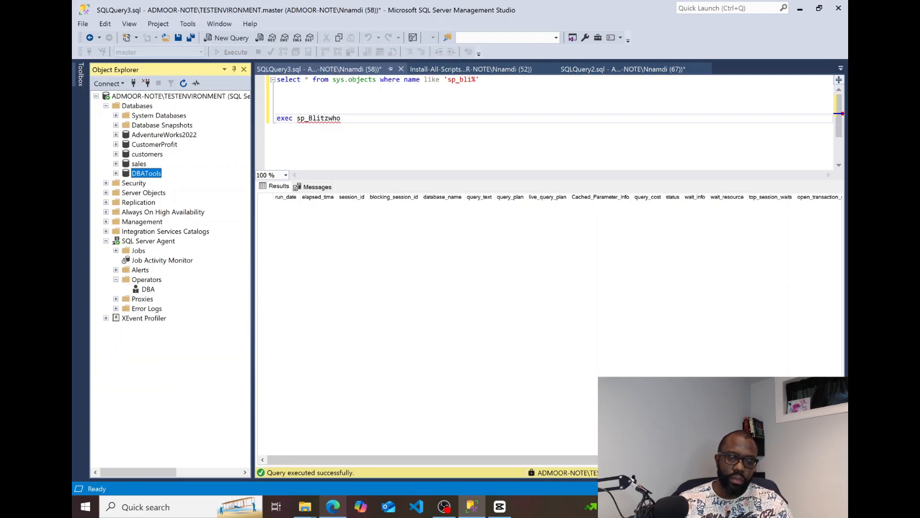
{"action": "left_click_drag", "start_coordinate": [341, 119], "coordinate": [277, 119]}
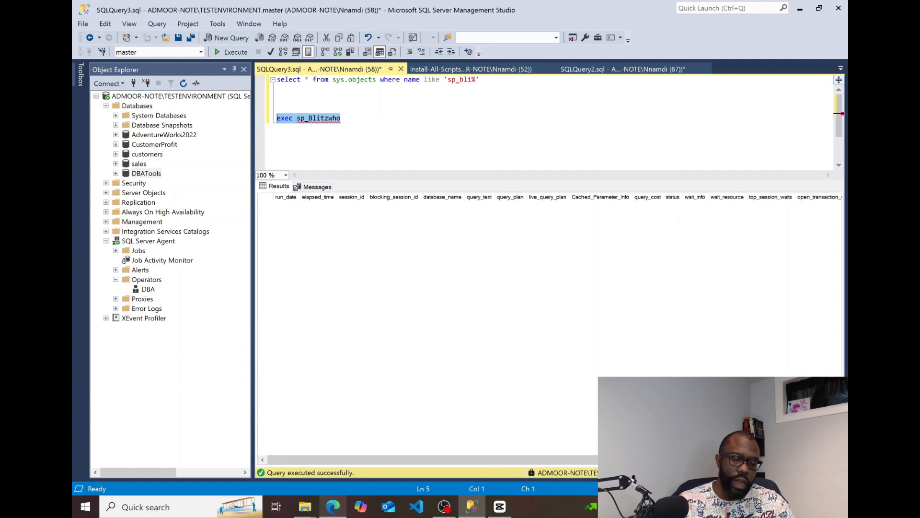
{"action": "left_click", "coordinate": [341, 117]}
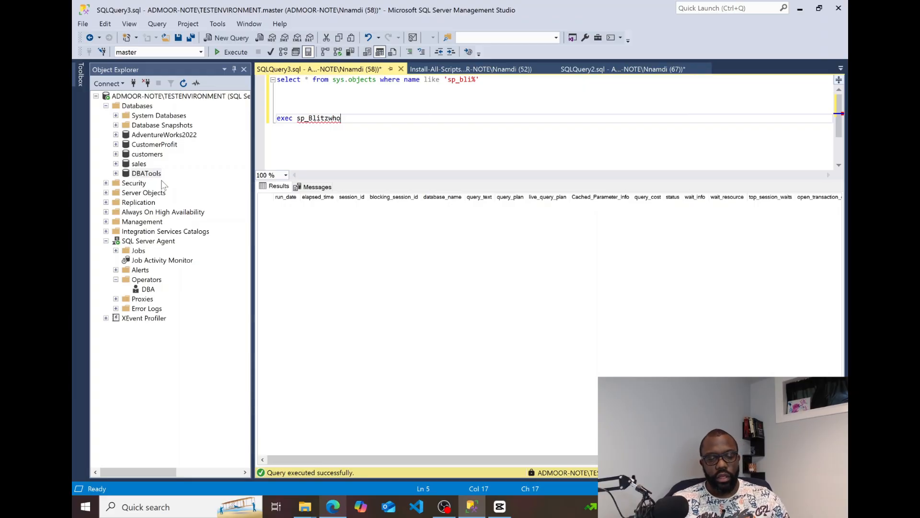
{"action": "left_click", "coordinate": [115, 250]}
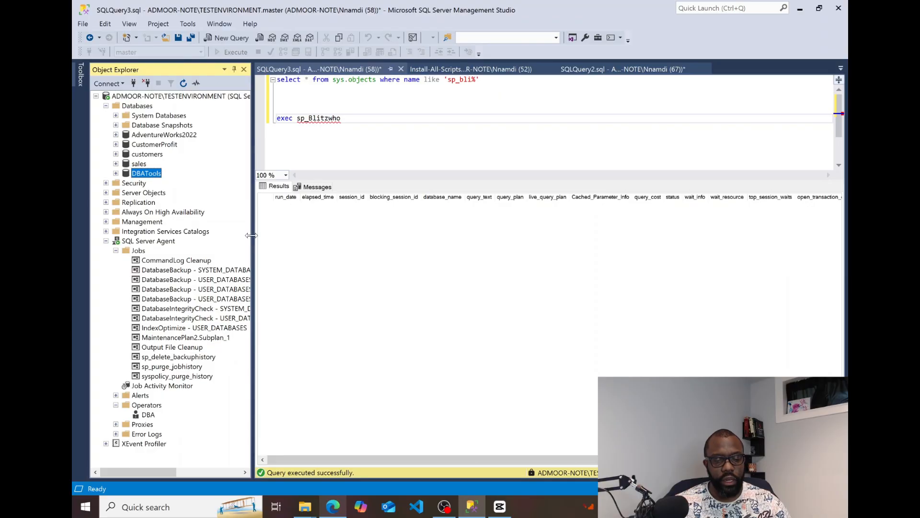
{"action": "left_click_drag", "start_coordinate": [251, 235], "coordinate": [311, 239]}
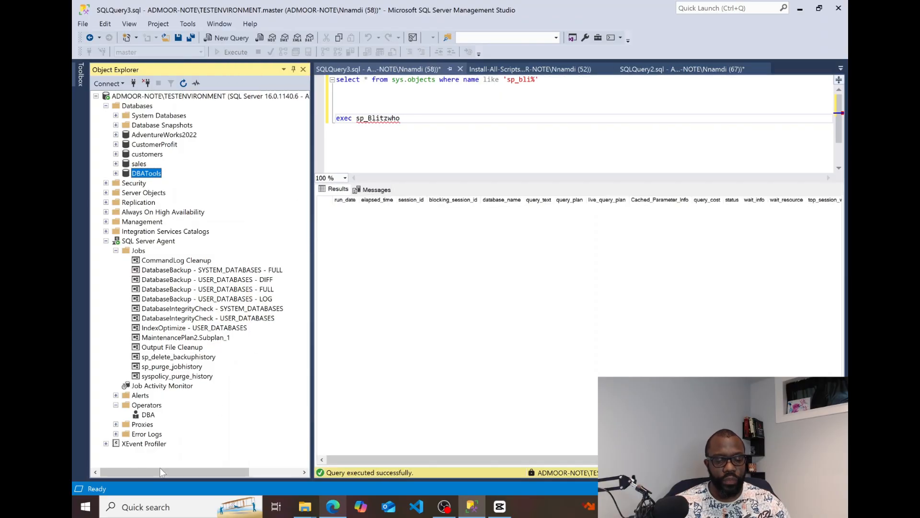
- Browse Database Mail, the DBA operator and the three maintenance jobs, then bring OBS Studio forward
{"action": "left_click", "coordinate": [106, 221]}
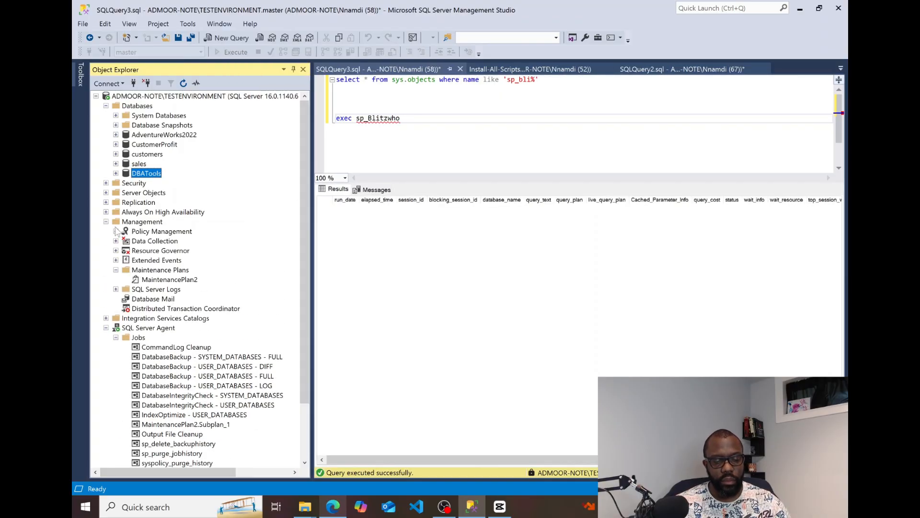
{"action": "left_click", "coordinate": [158, 299]}
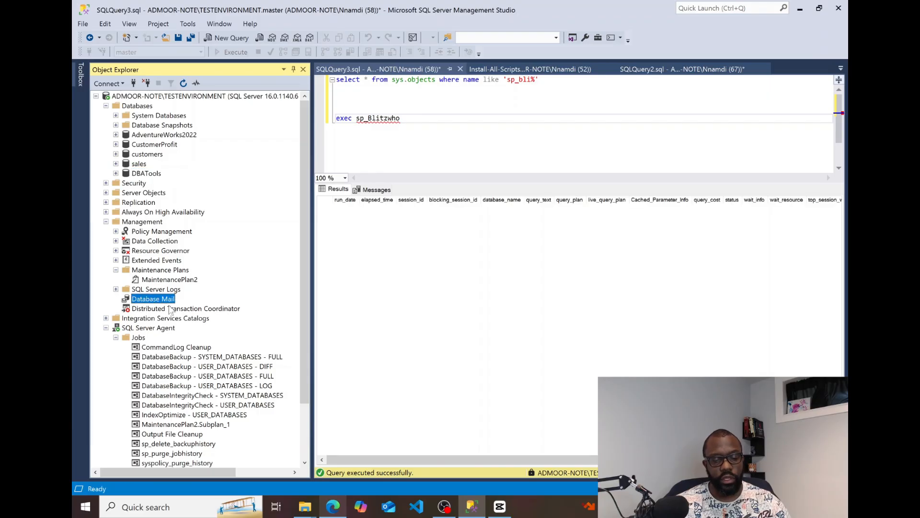
{"action": "left_click", "coordinate": [106, 221]}
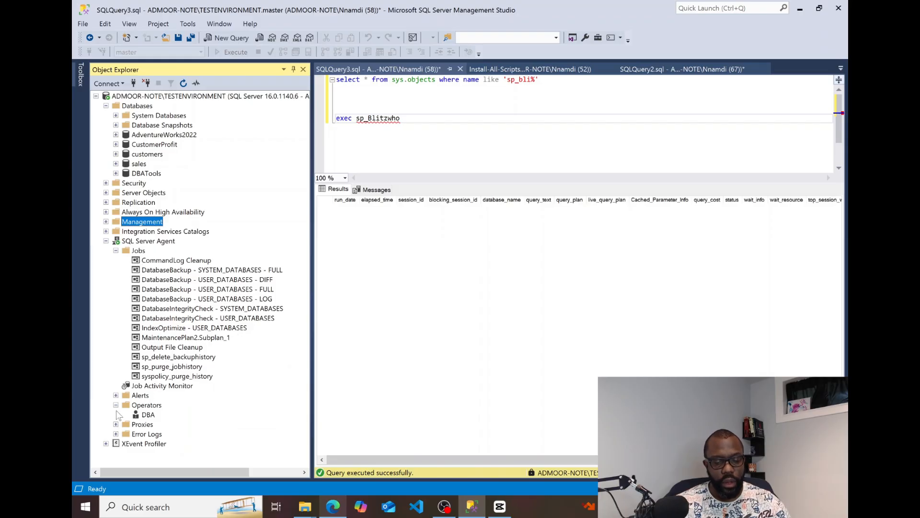
{"action": "left_click", "coordinate": [150, 416]}
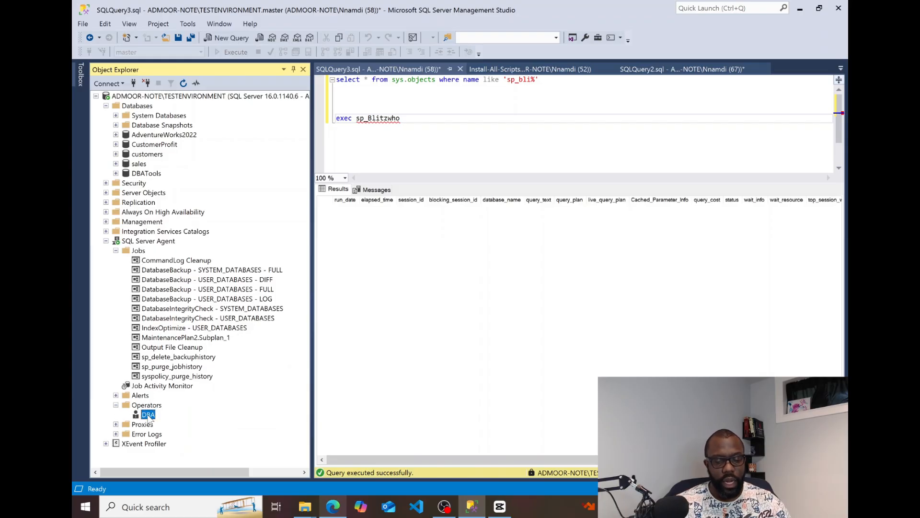
{"action": "left_click", "coordinate": [220, 271]}
{"action": "left_click", "coordinate": [218, 310]}
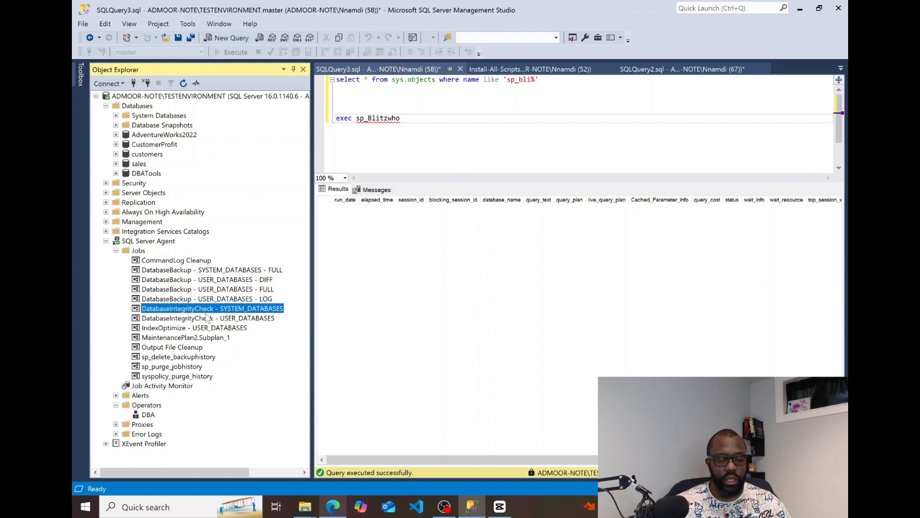
{"action": "left_click", "coordinate": [163, 329]}
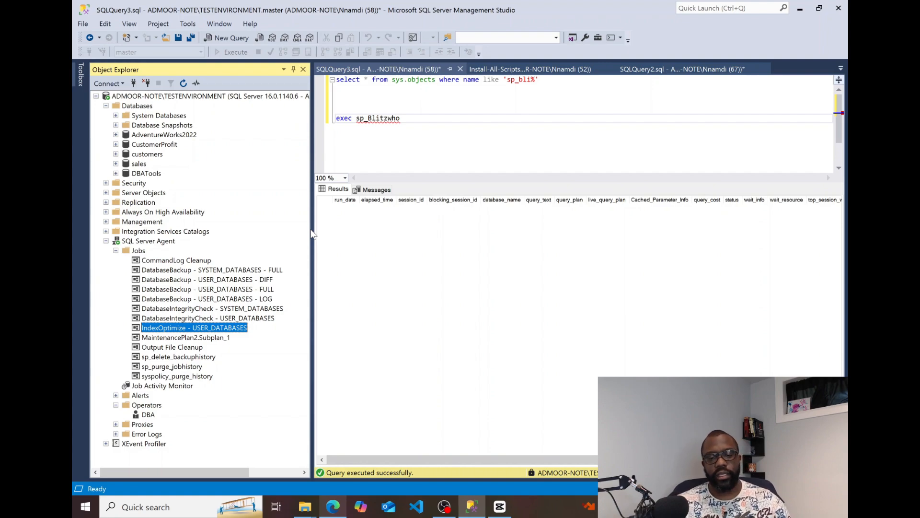
{"action": "left_click", "coordinate": [445, 507]}
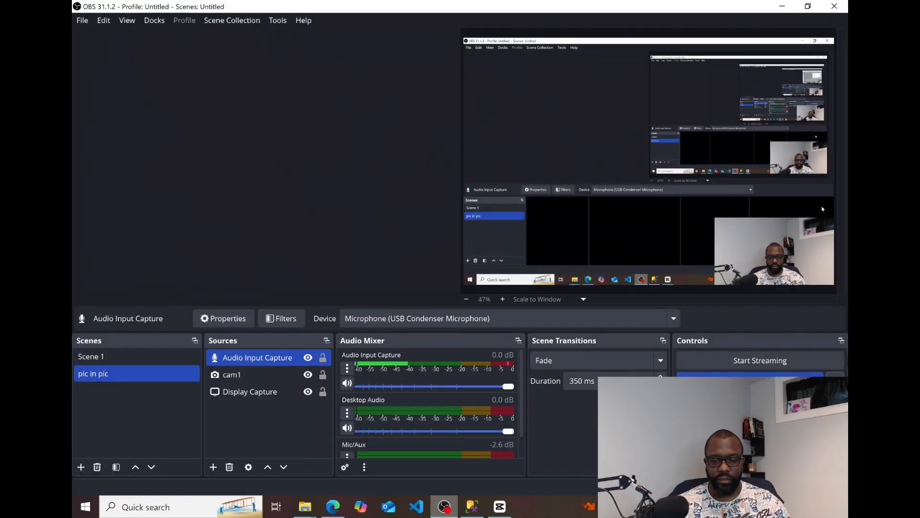